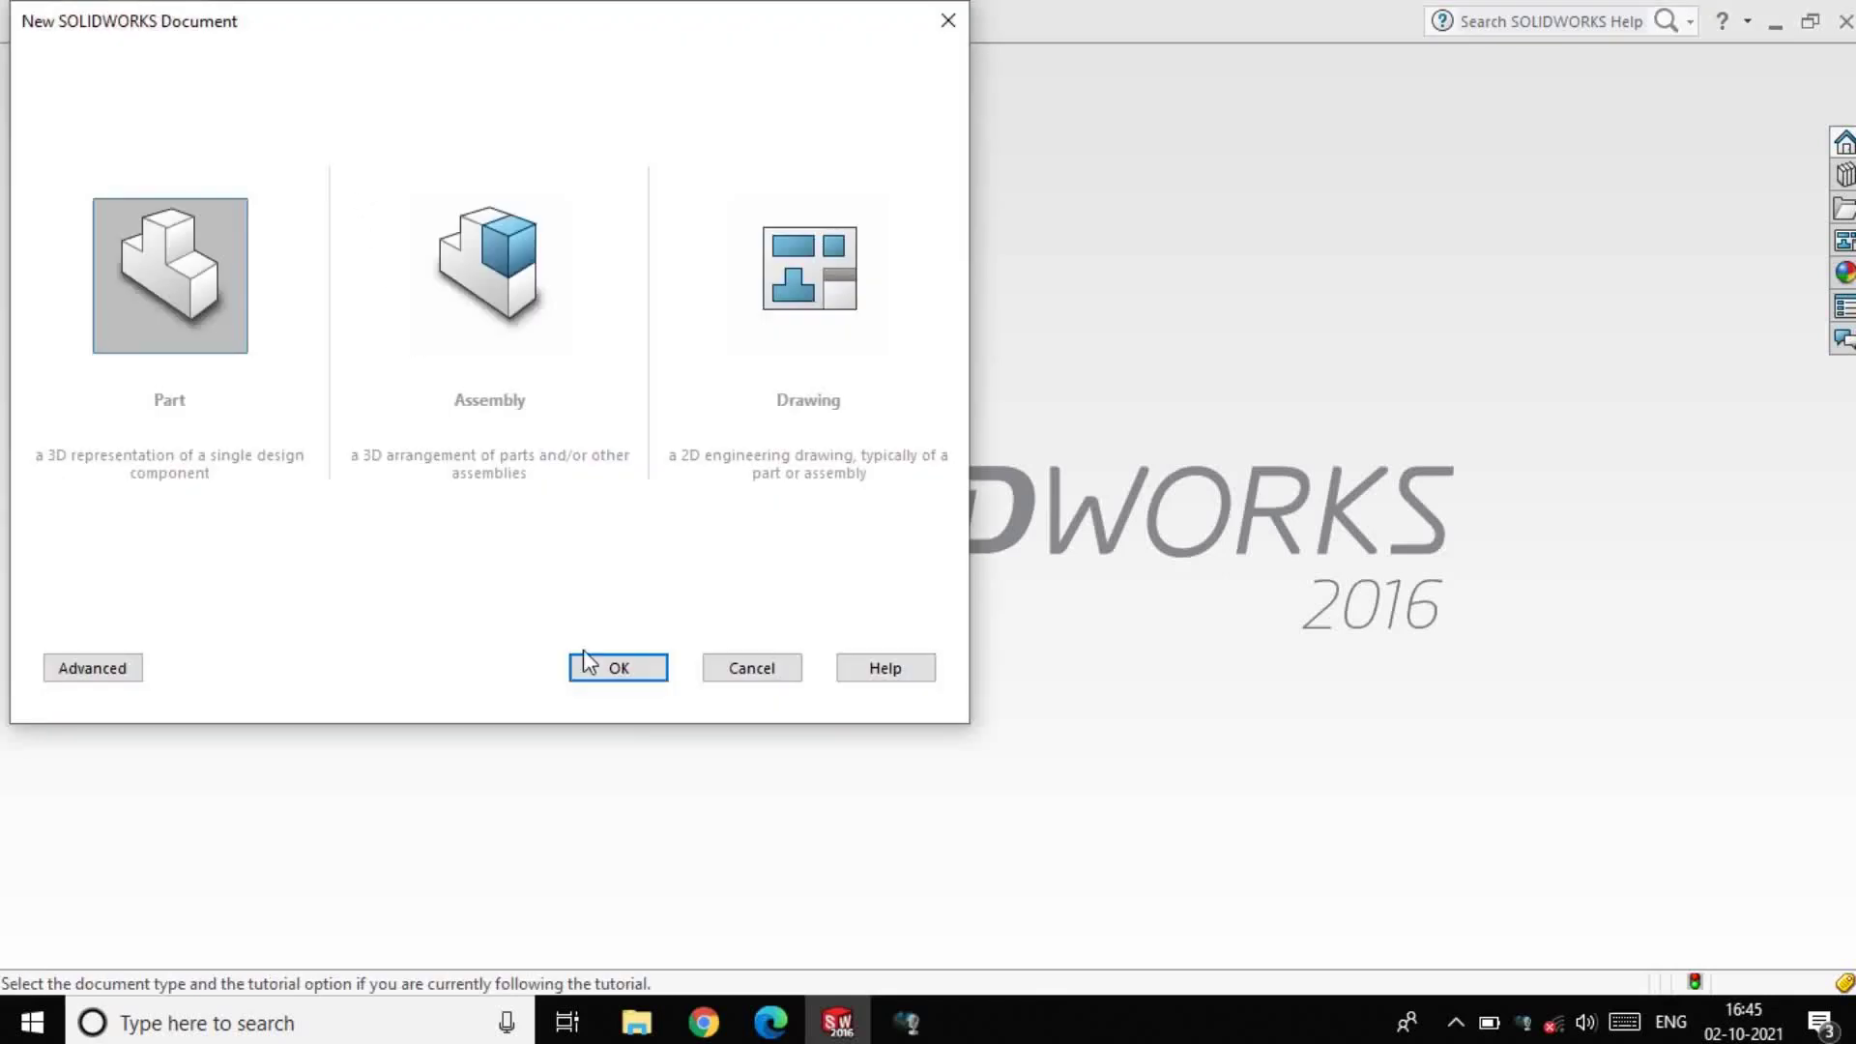
Create a new part and draw two concentric circles at the origin on the Top Plane
left_click(607, 666)
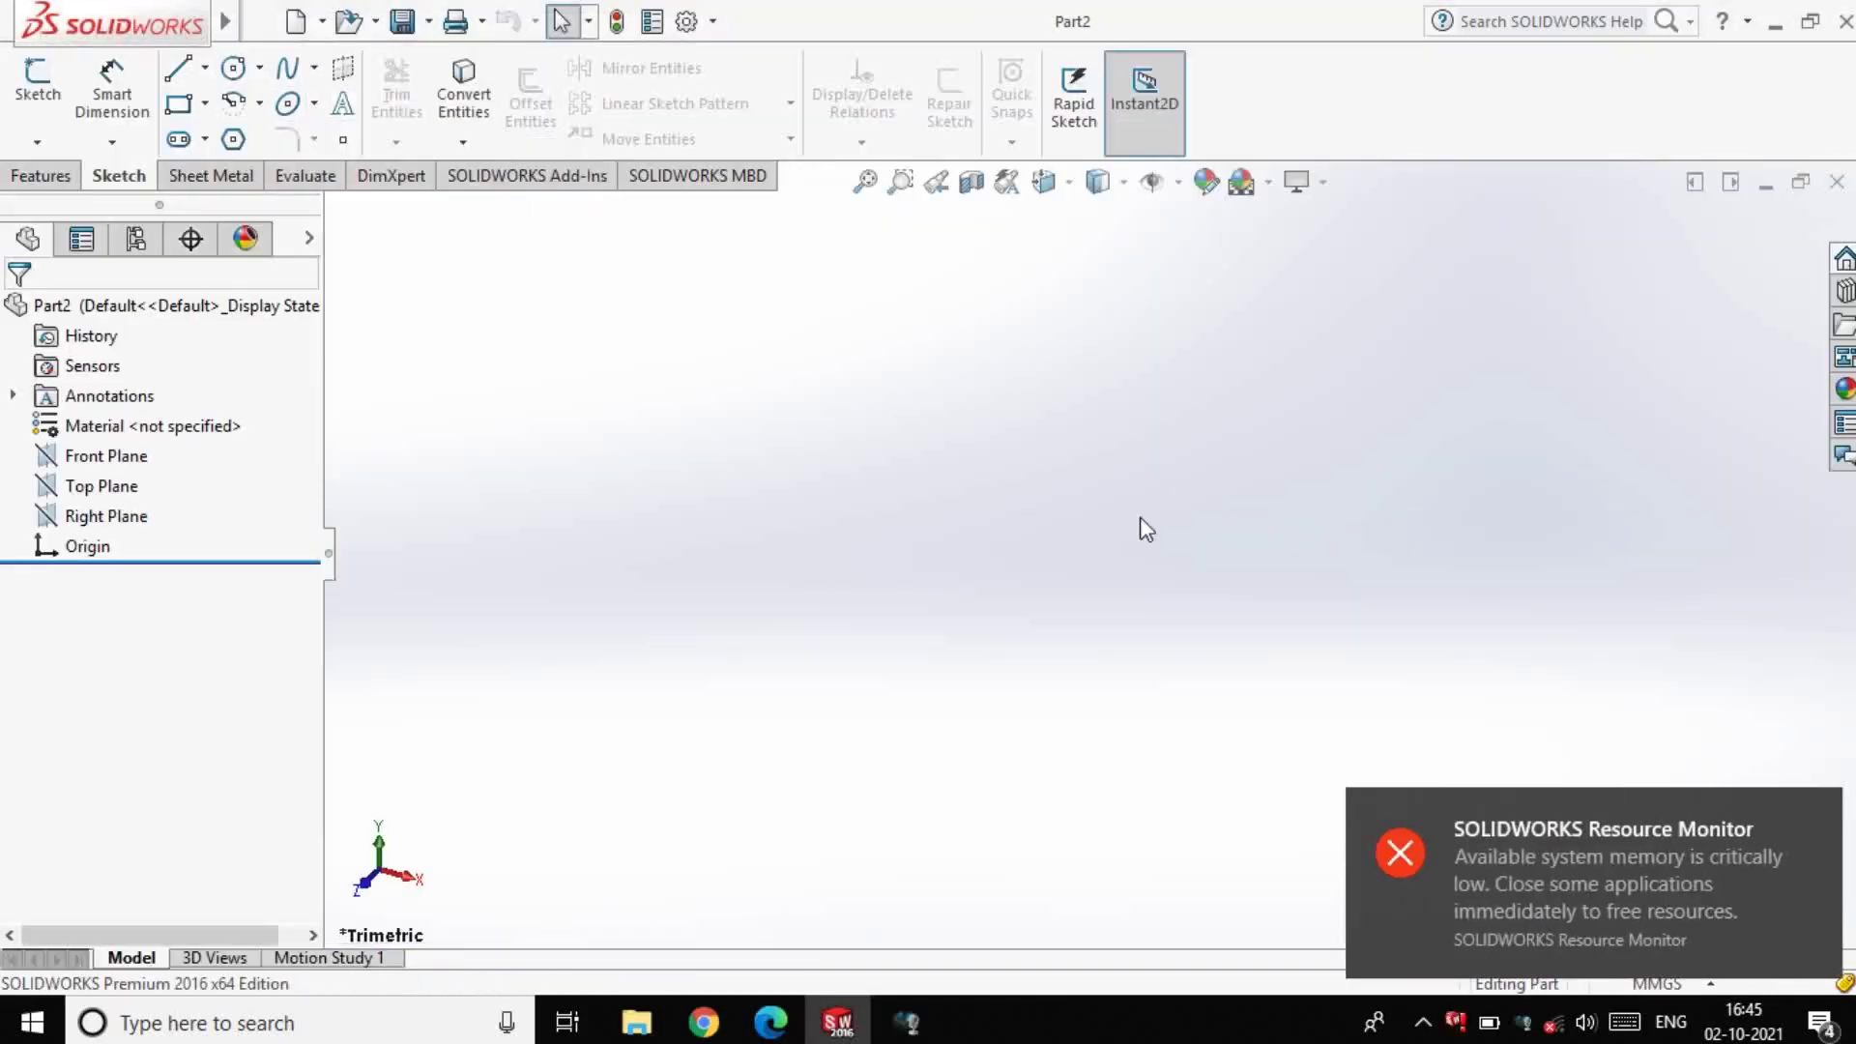
left_click(233, 69)
left_click(101, 485)
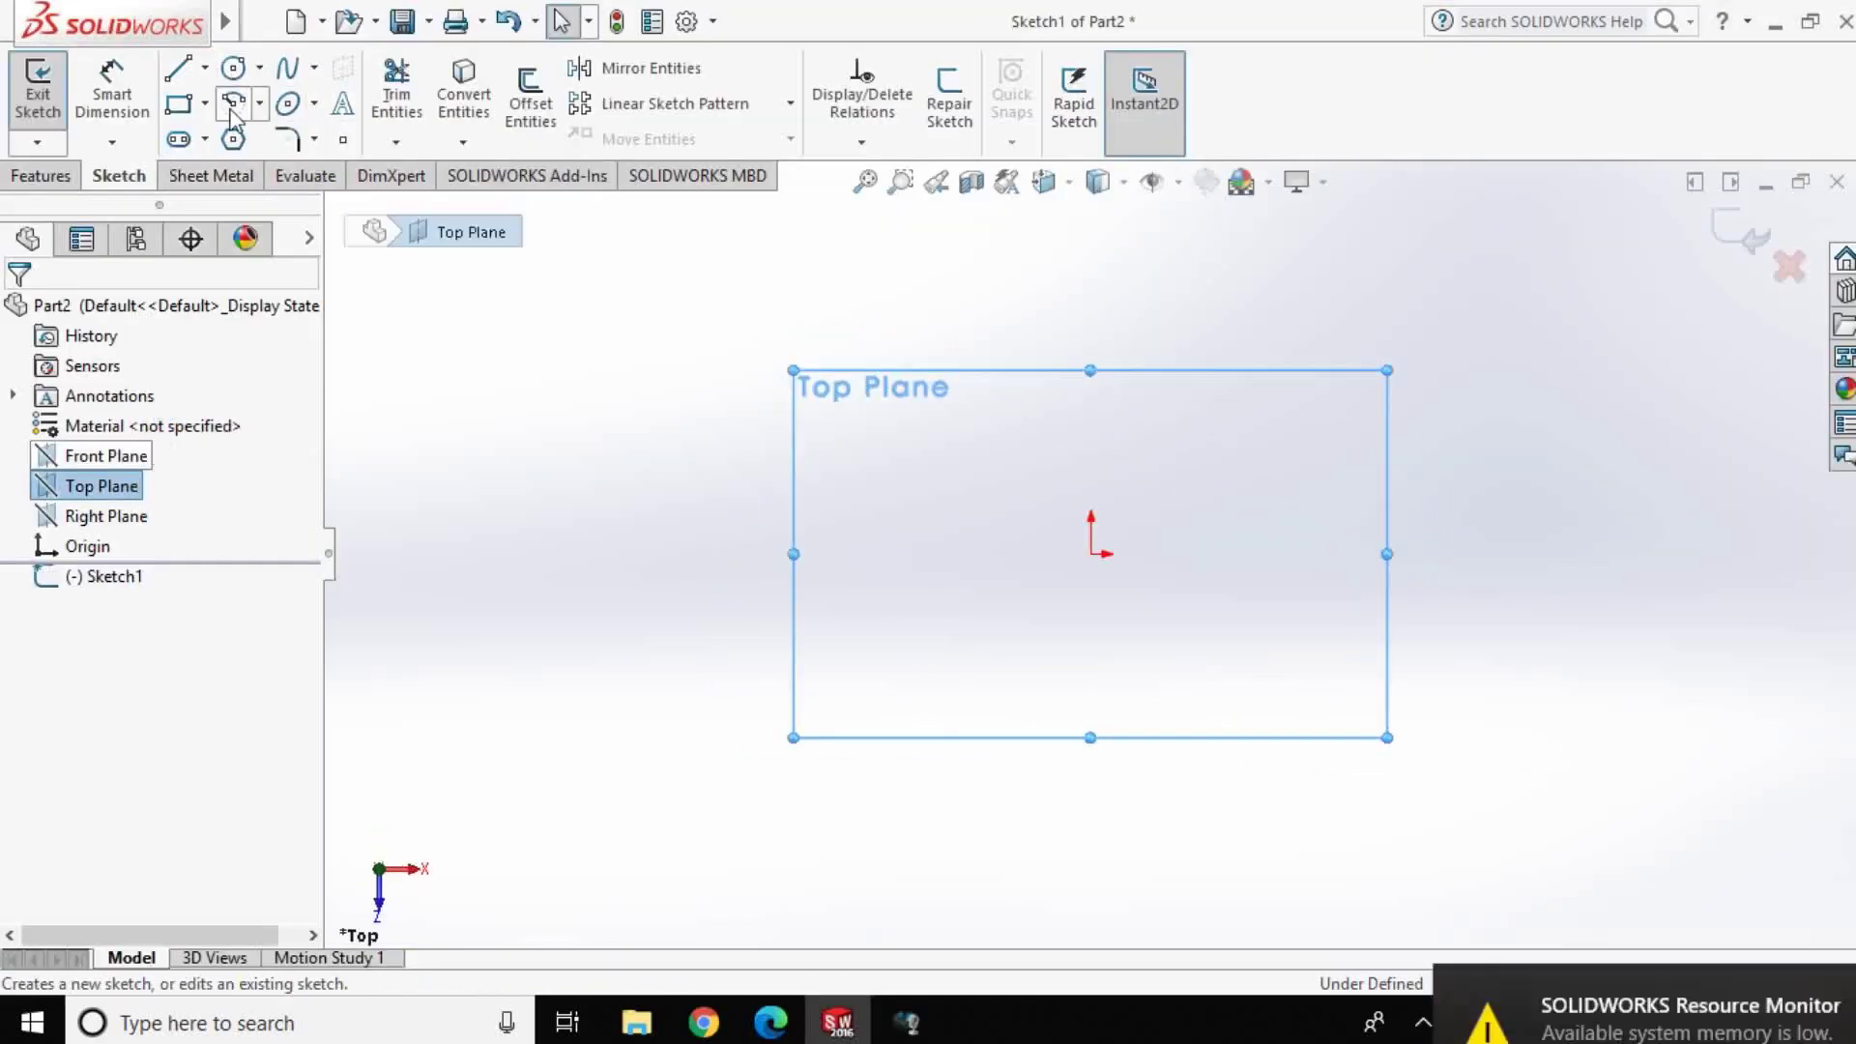
left_click(1091, 554)
left_click(780, 483)
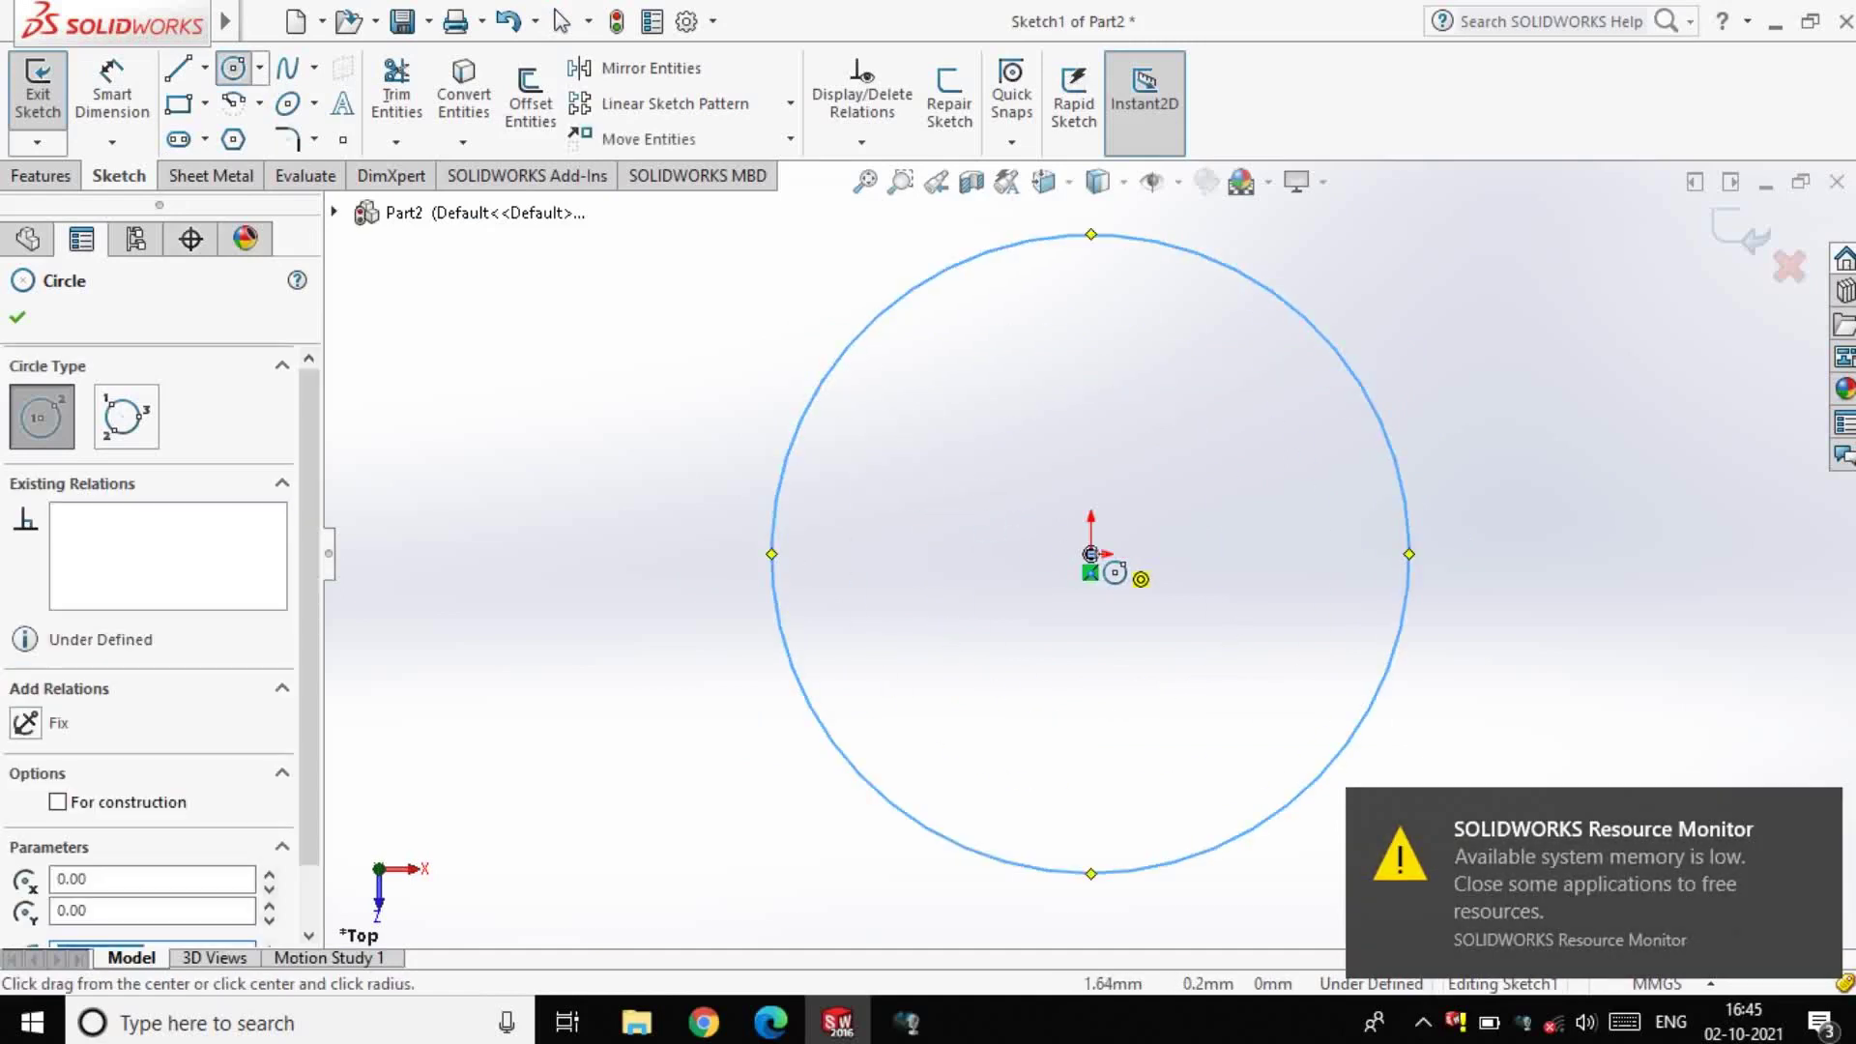
left_click(1090, 555)
left_click(914, 456)
Dimension the outer circle to Ø100 and the inner circle to Ø60
left_click(112, 94)
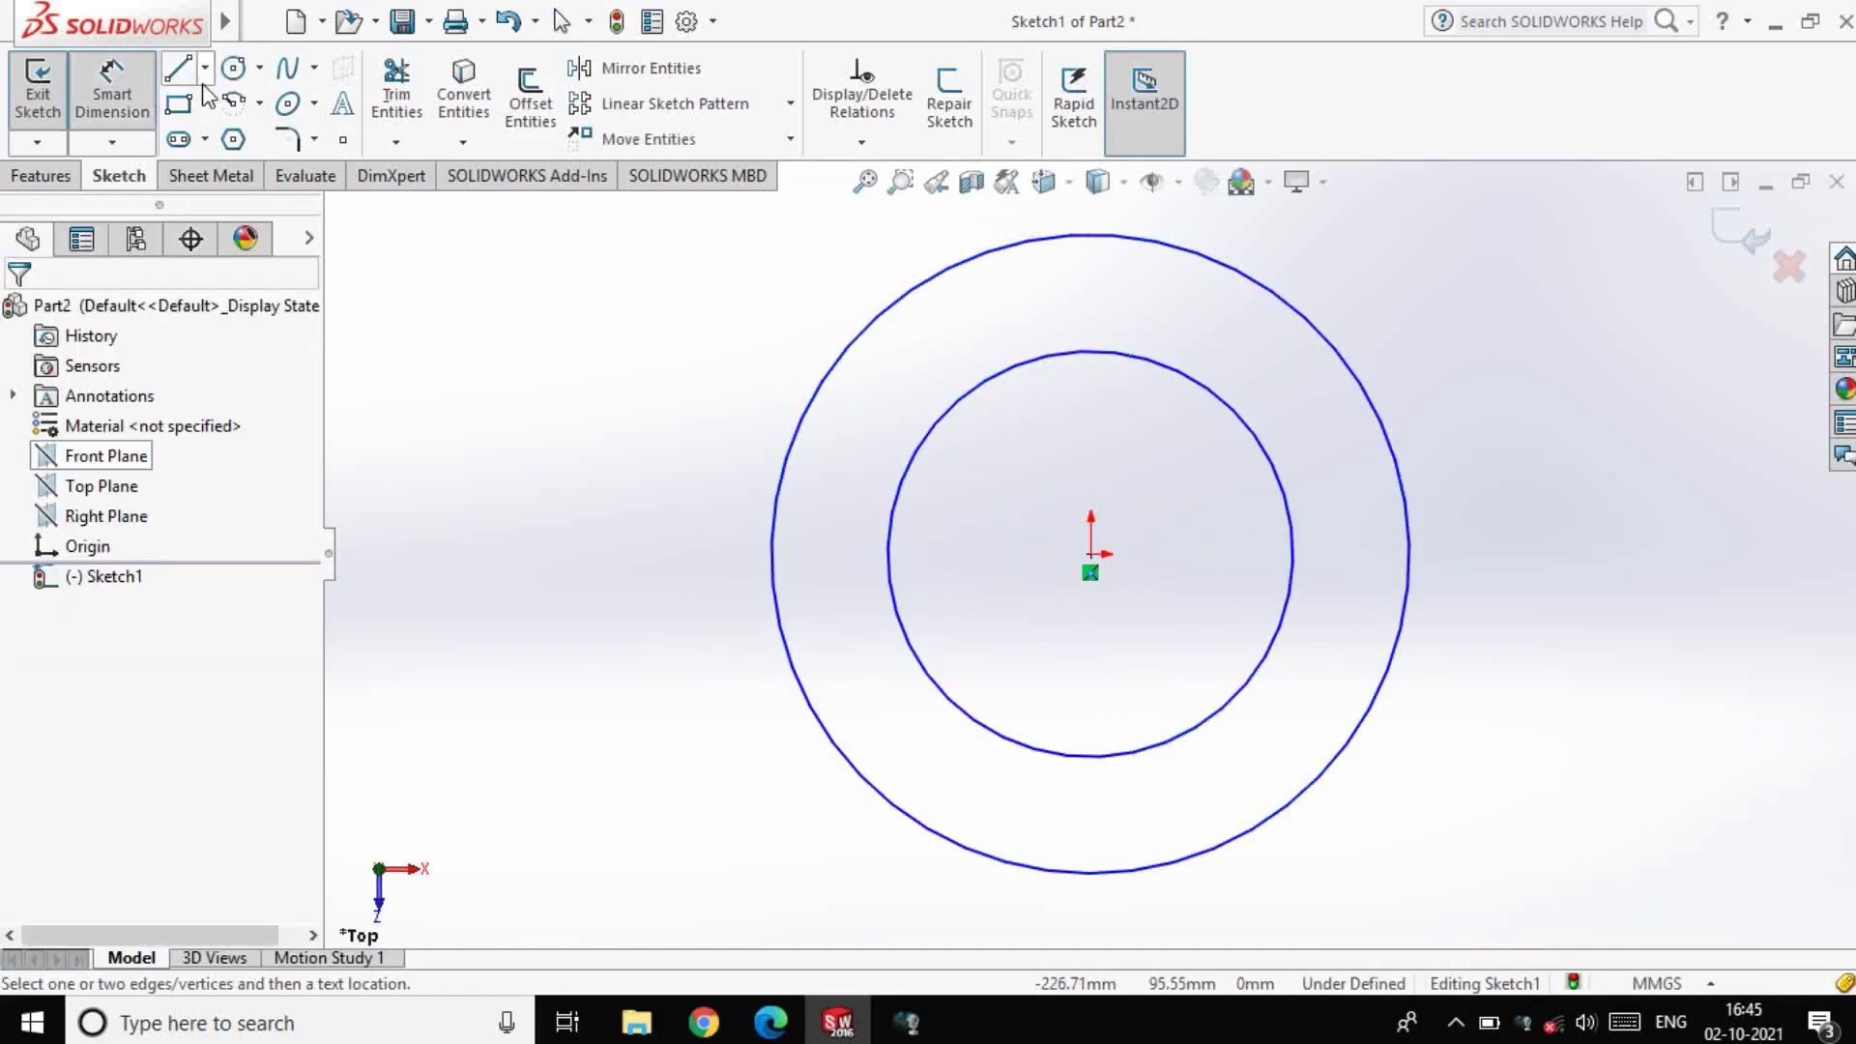
left_click(771, 530)
left_click(648, 556)
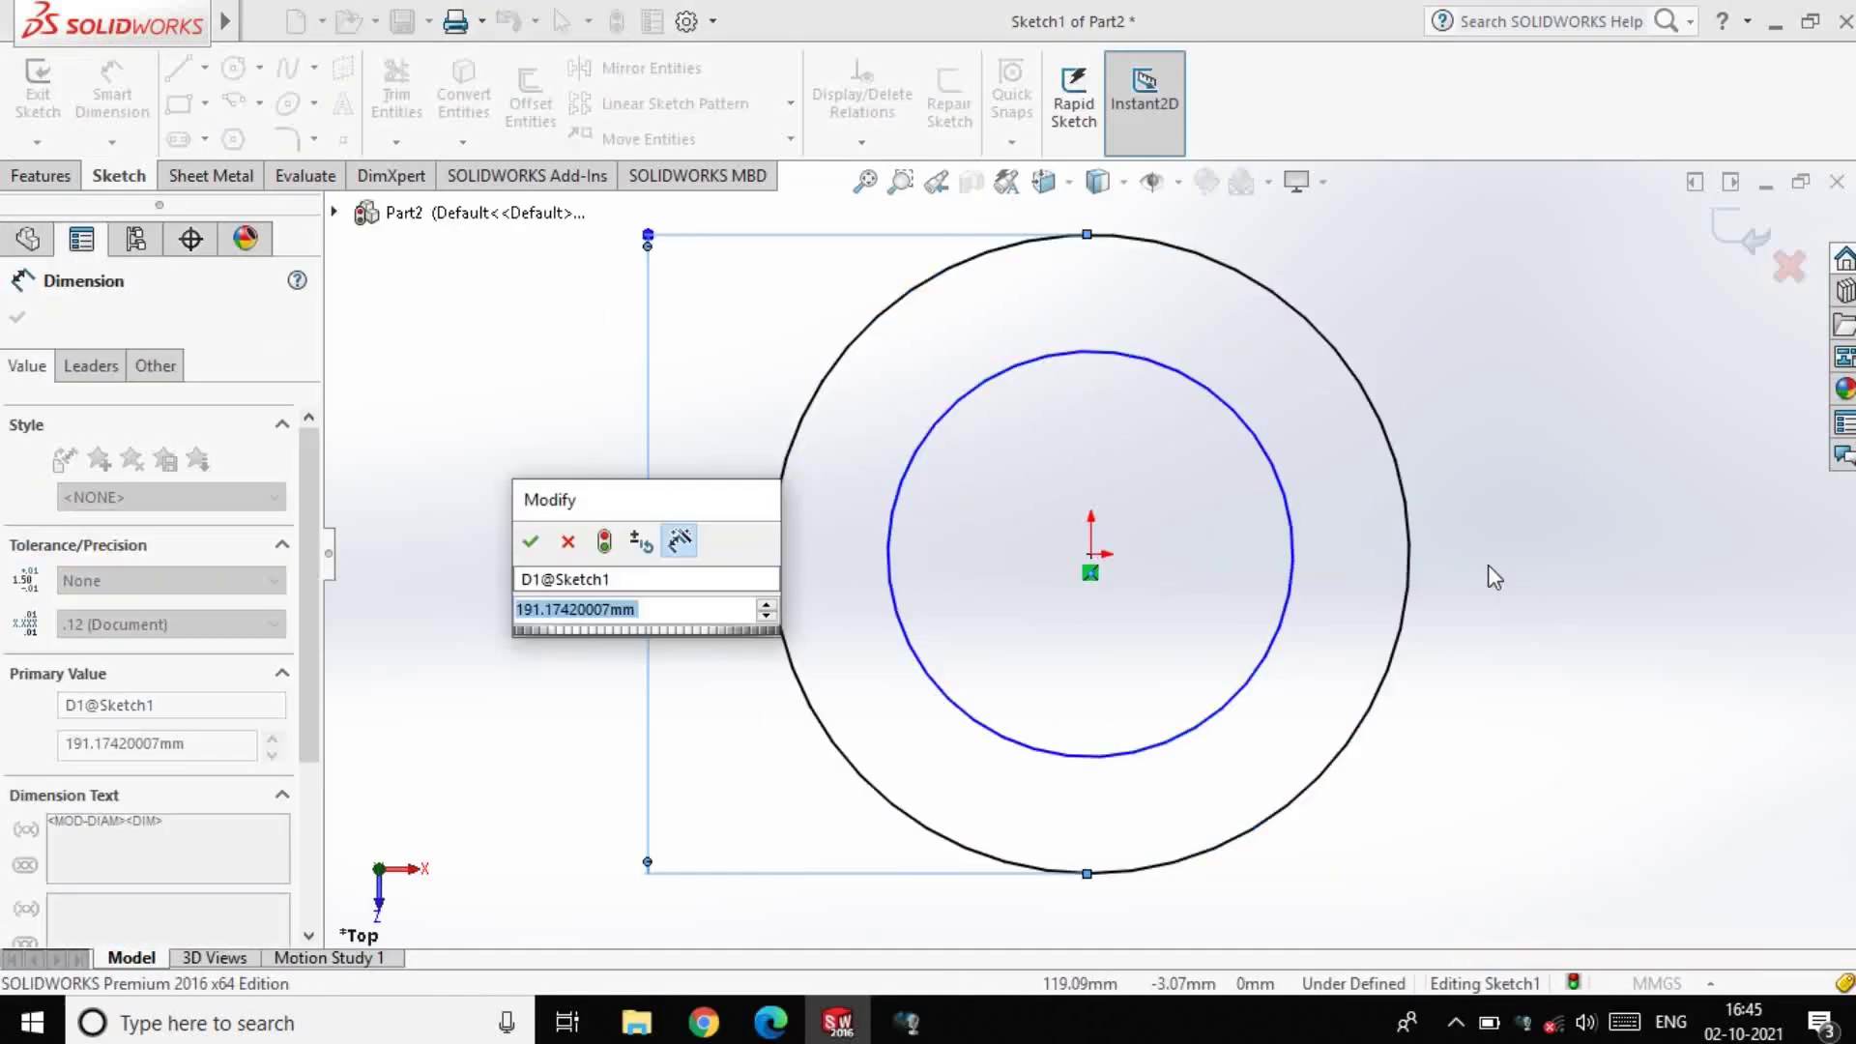
type("10")
key("Return")
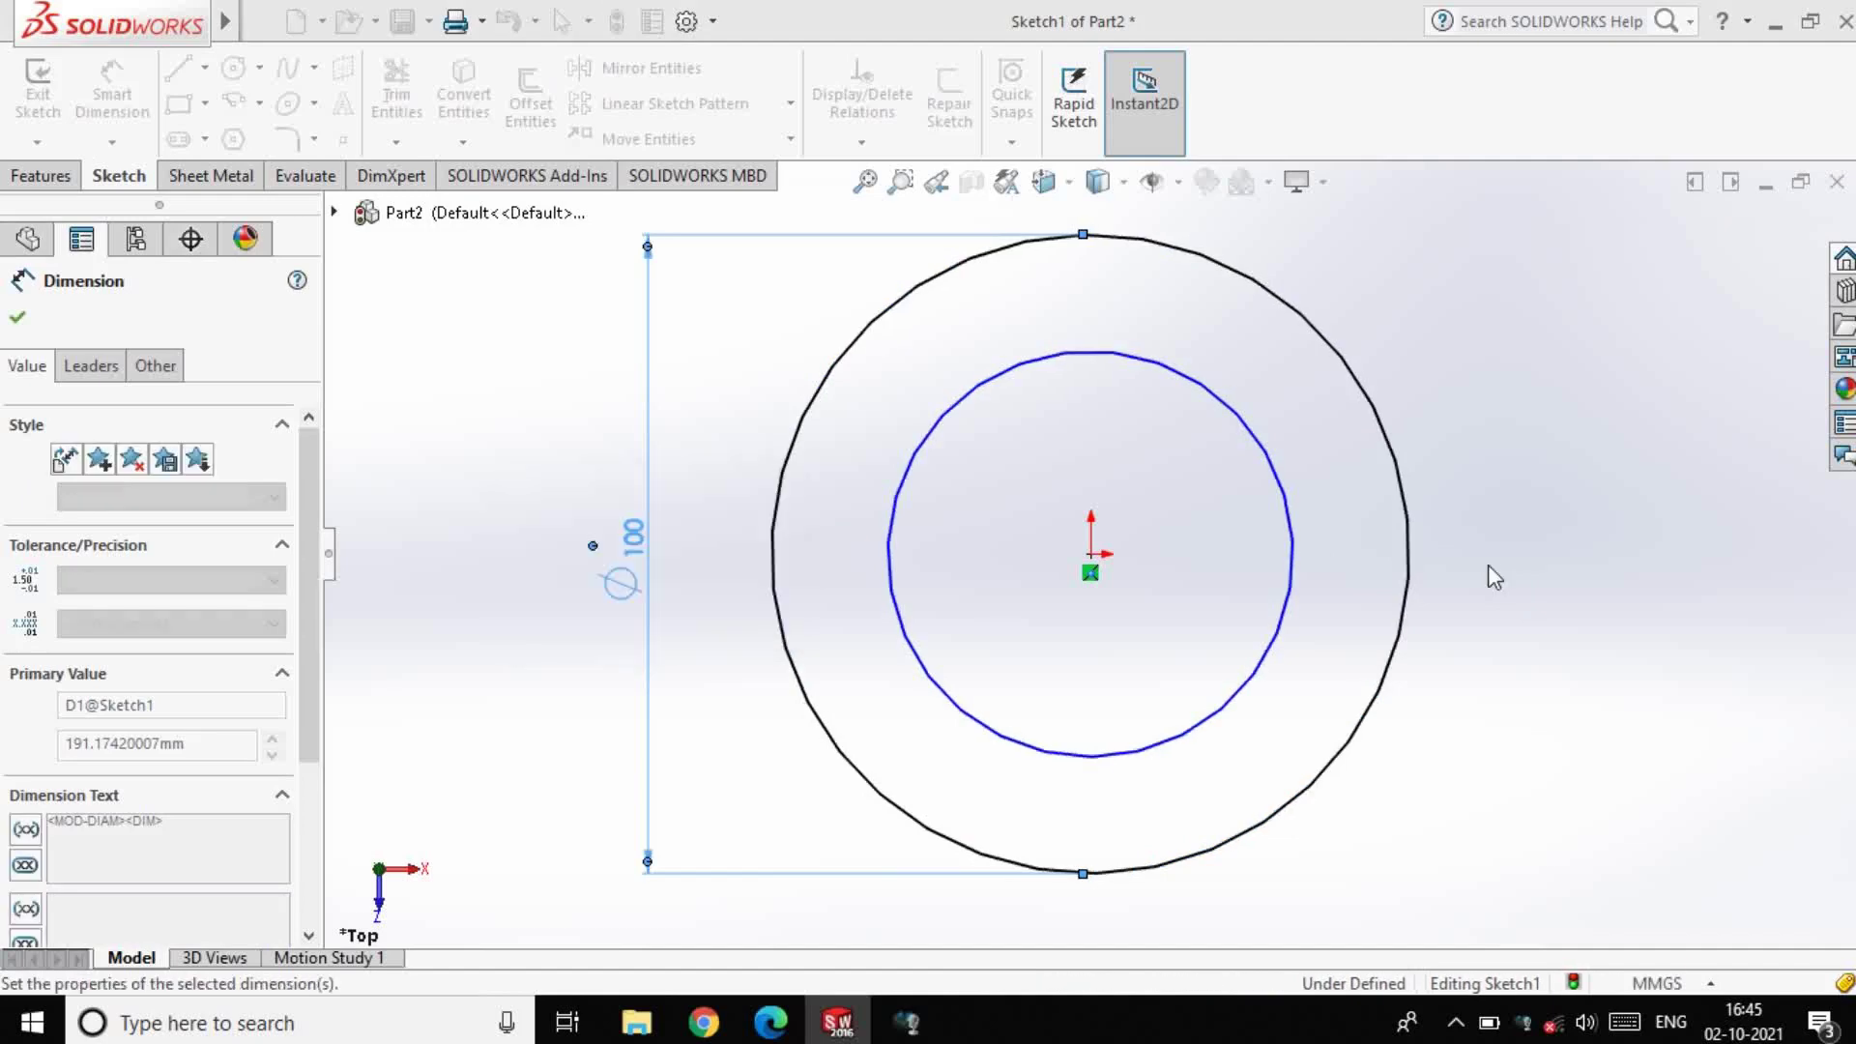
left_click(897, 527)
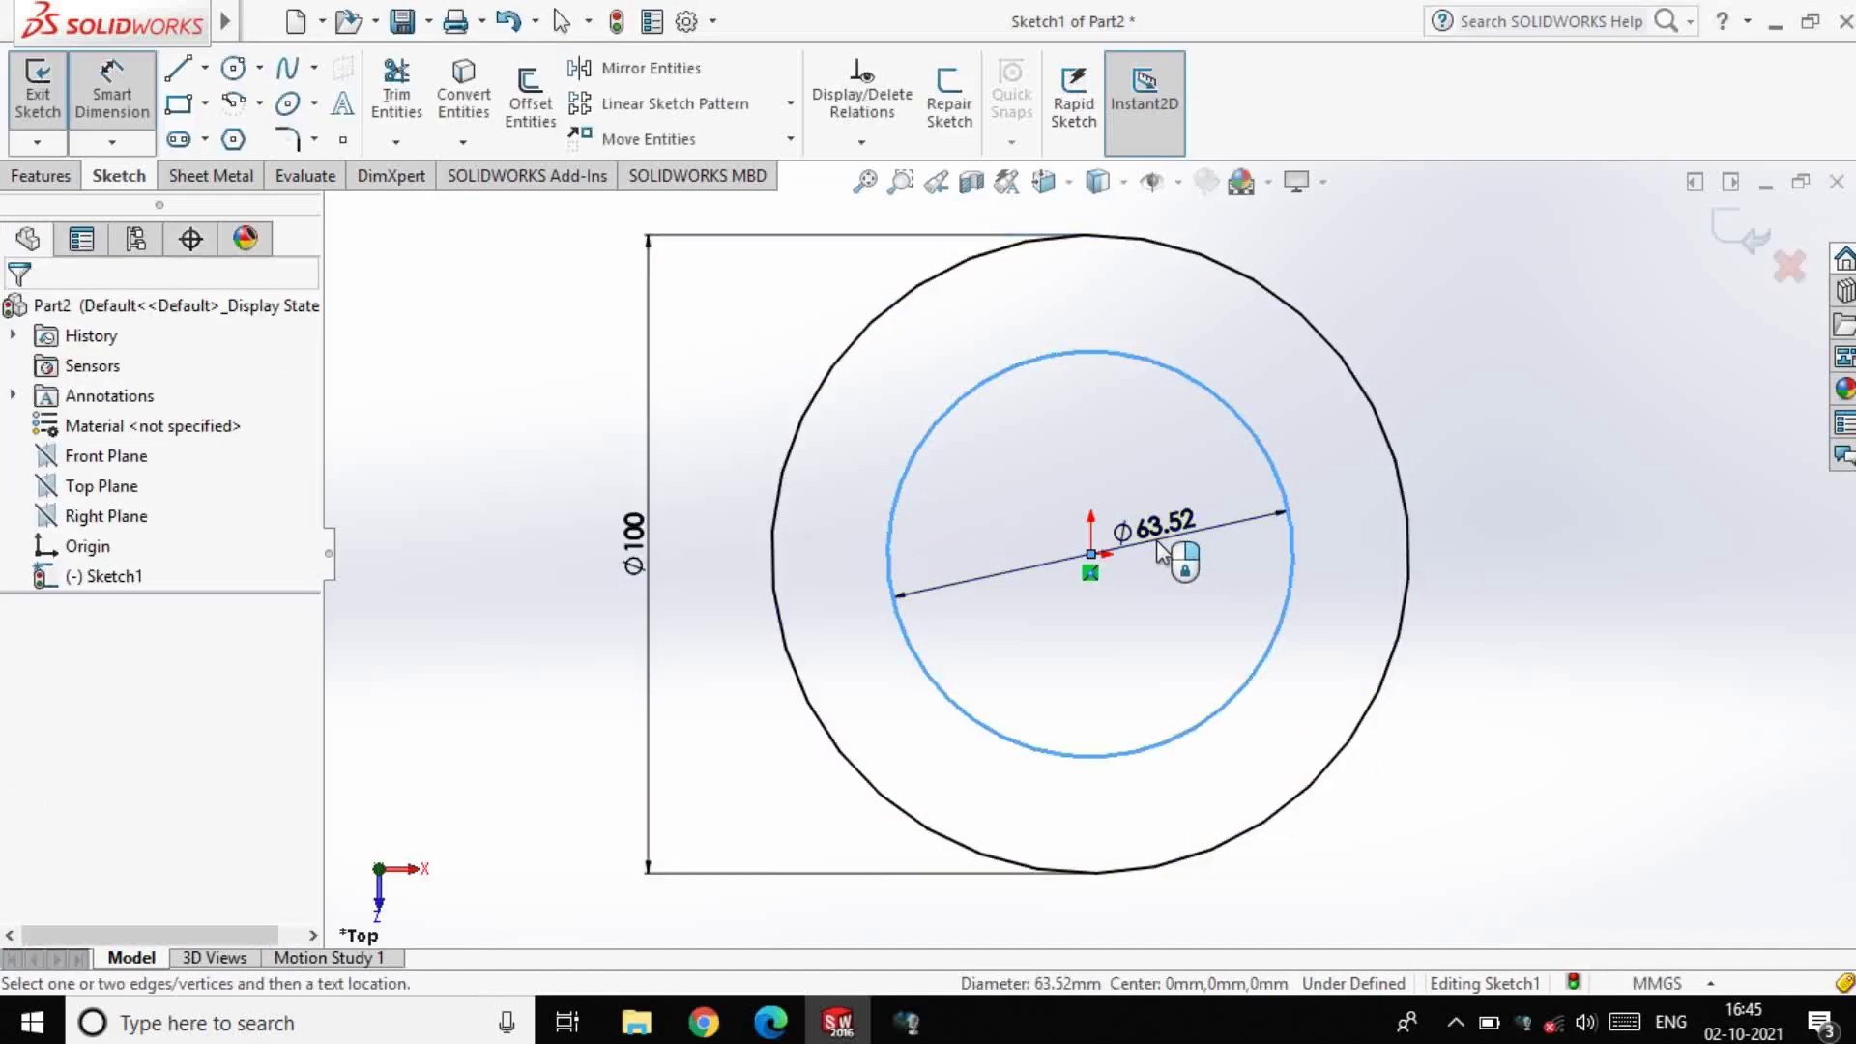
left_click(1182, 541)
type("60")
key("Return")
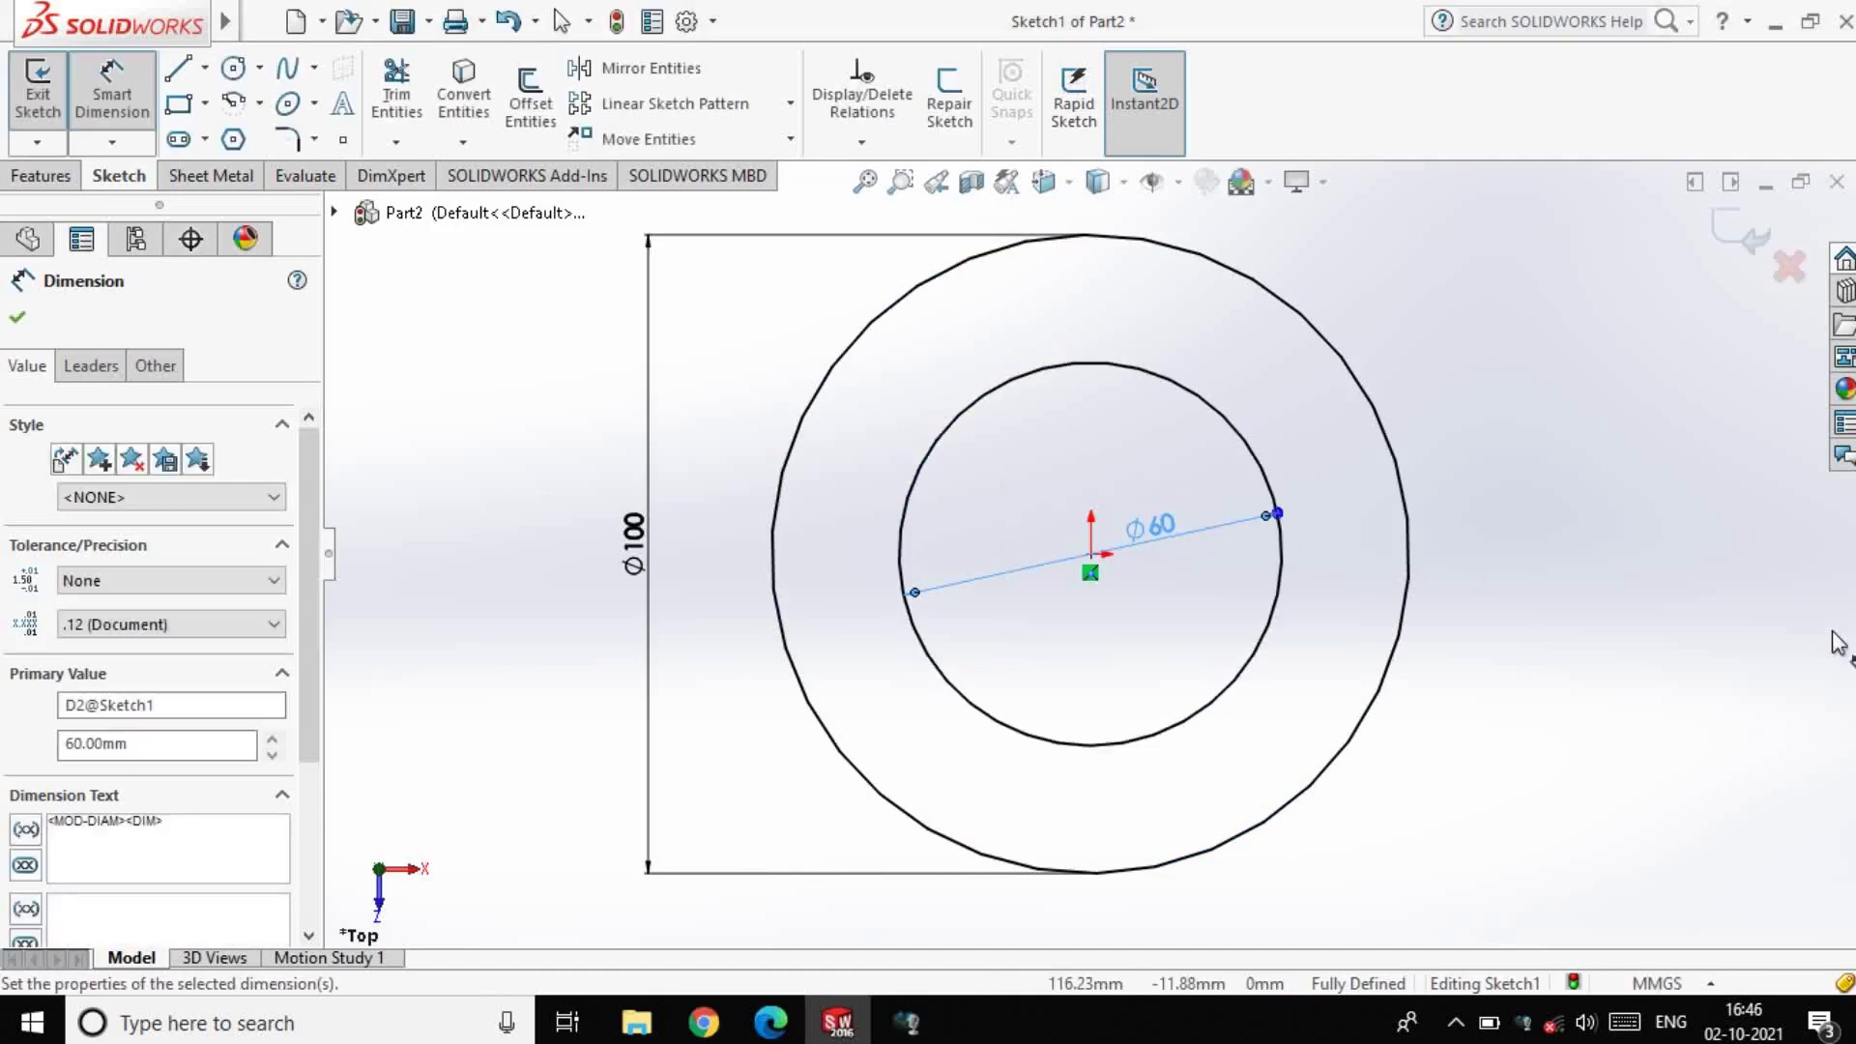
left_click(177, 68)
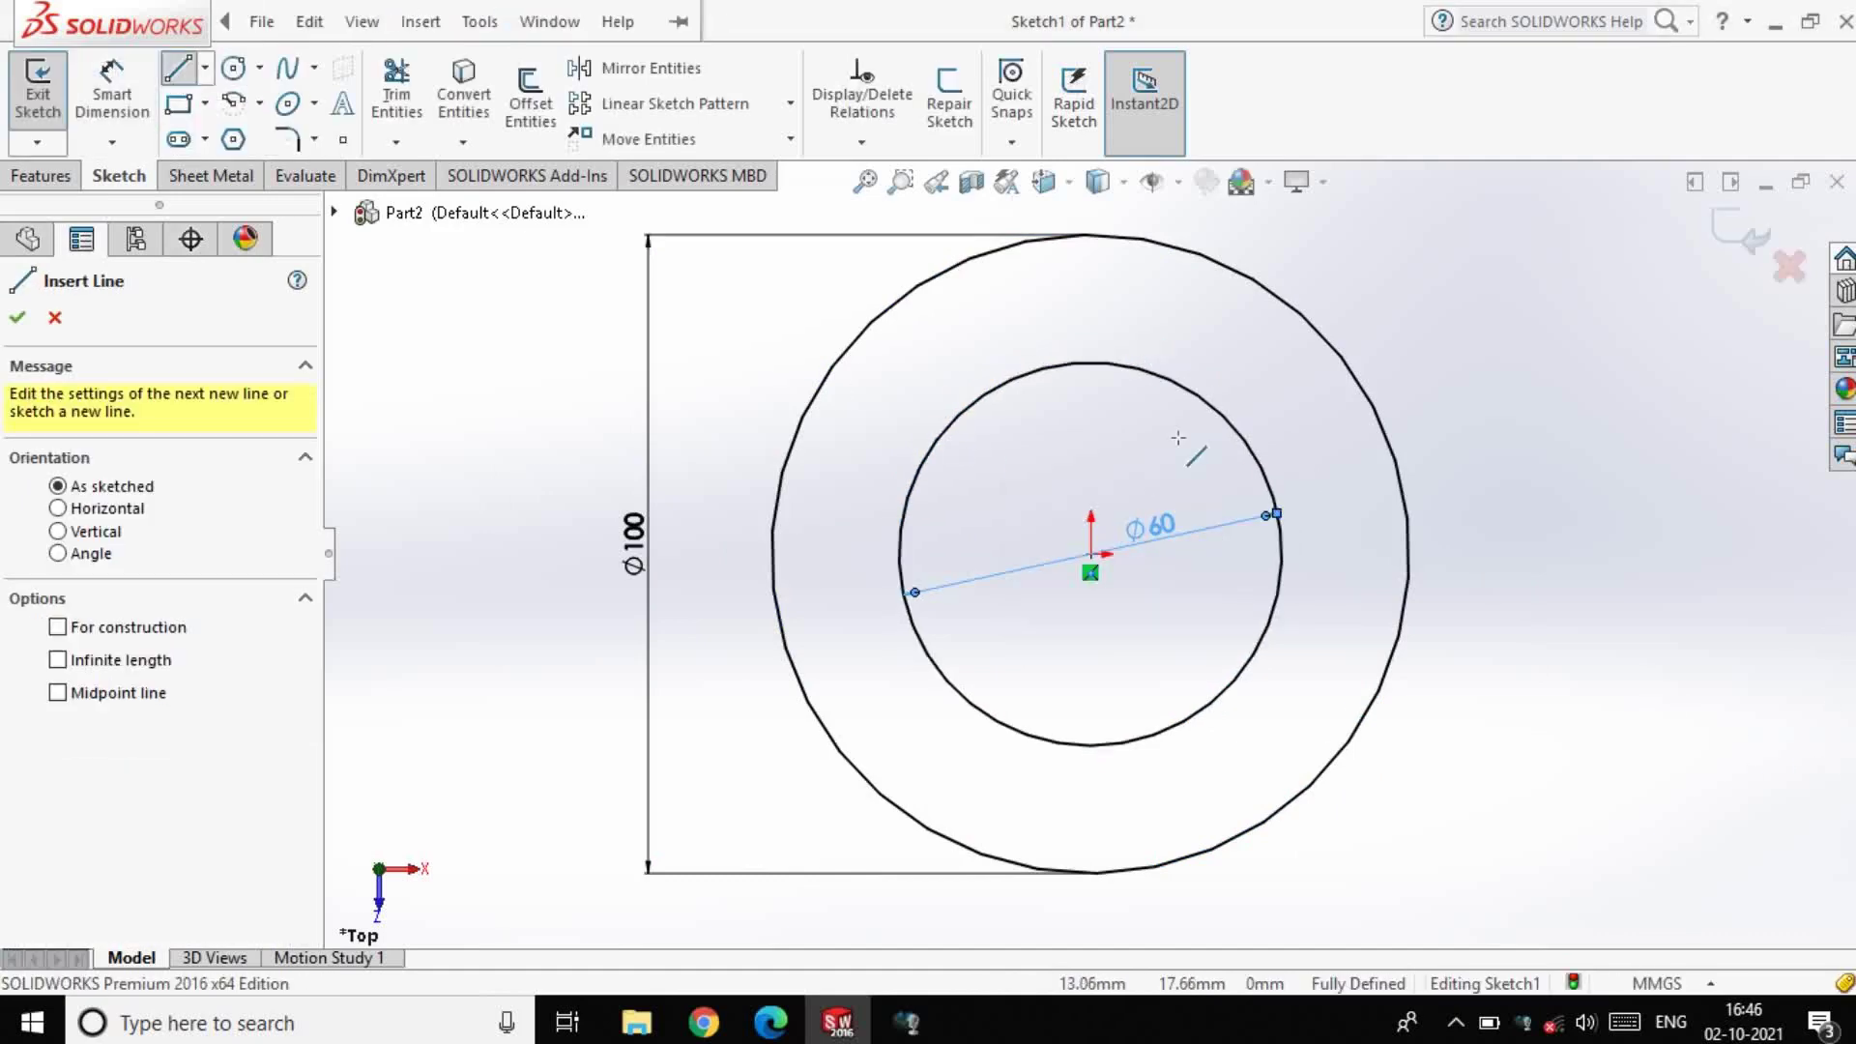
Draw diagonal lines through the origin extending beyond the outer circle
left_click(1091, 554)
left_click(1354, 263)
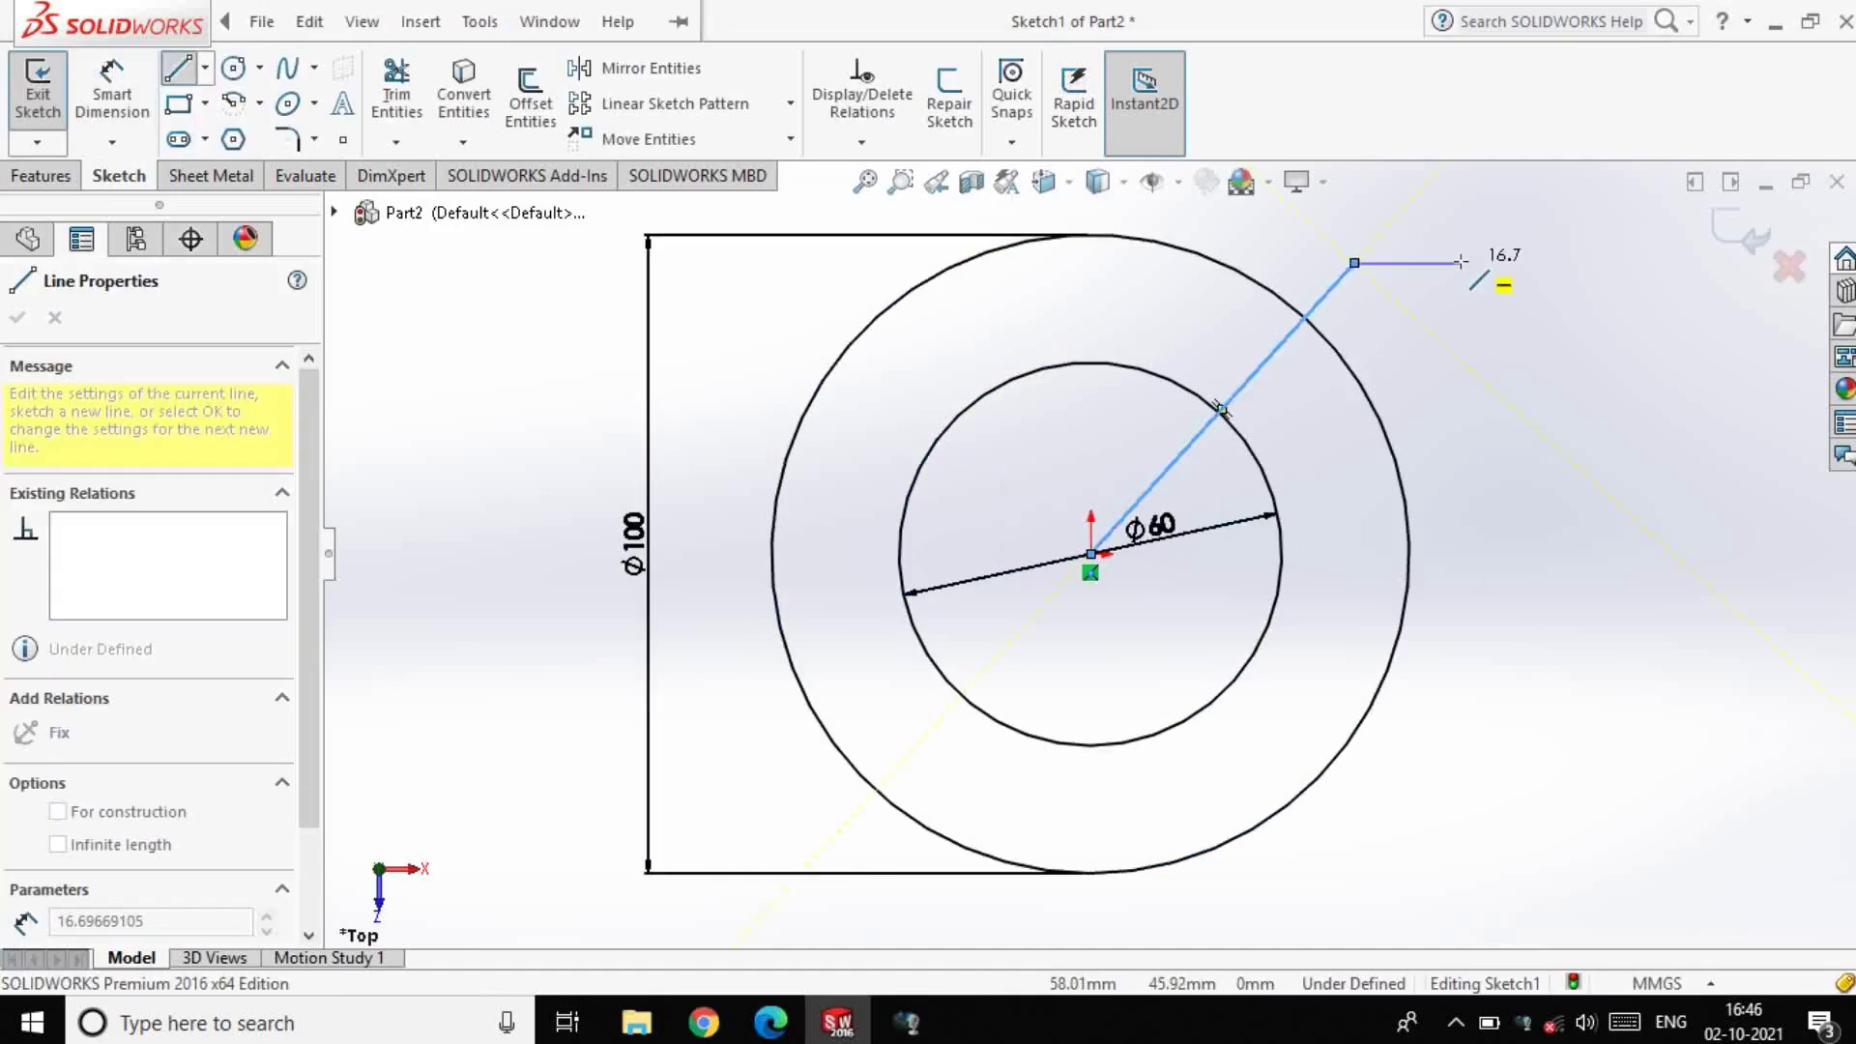
key("Escape")
left_click(177, 67)
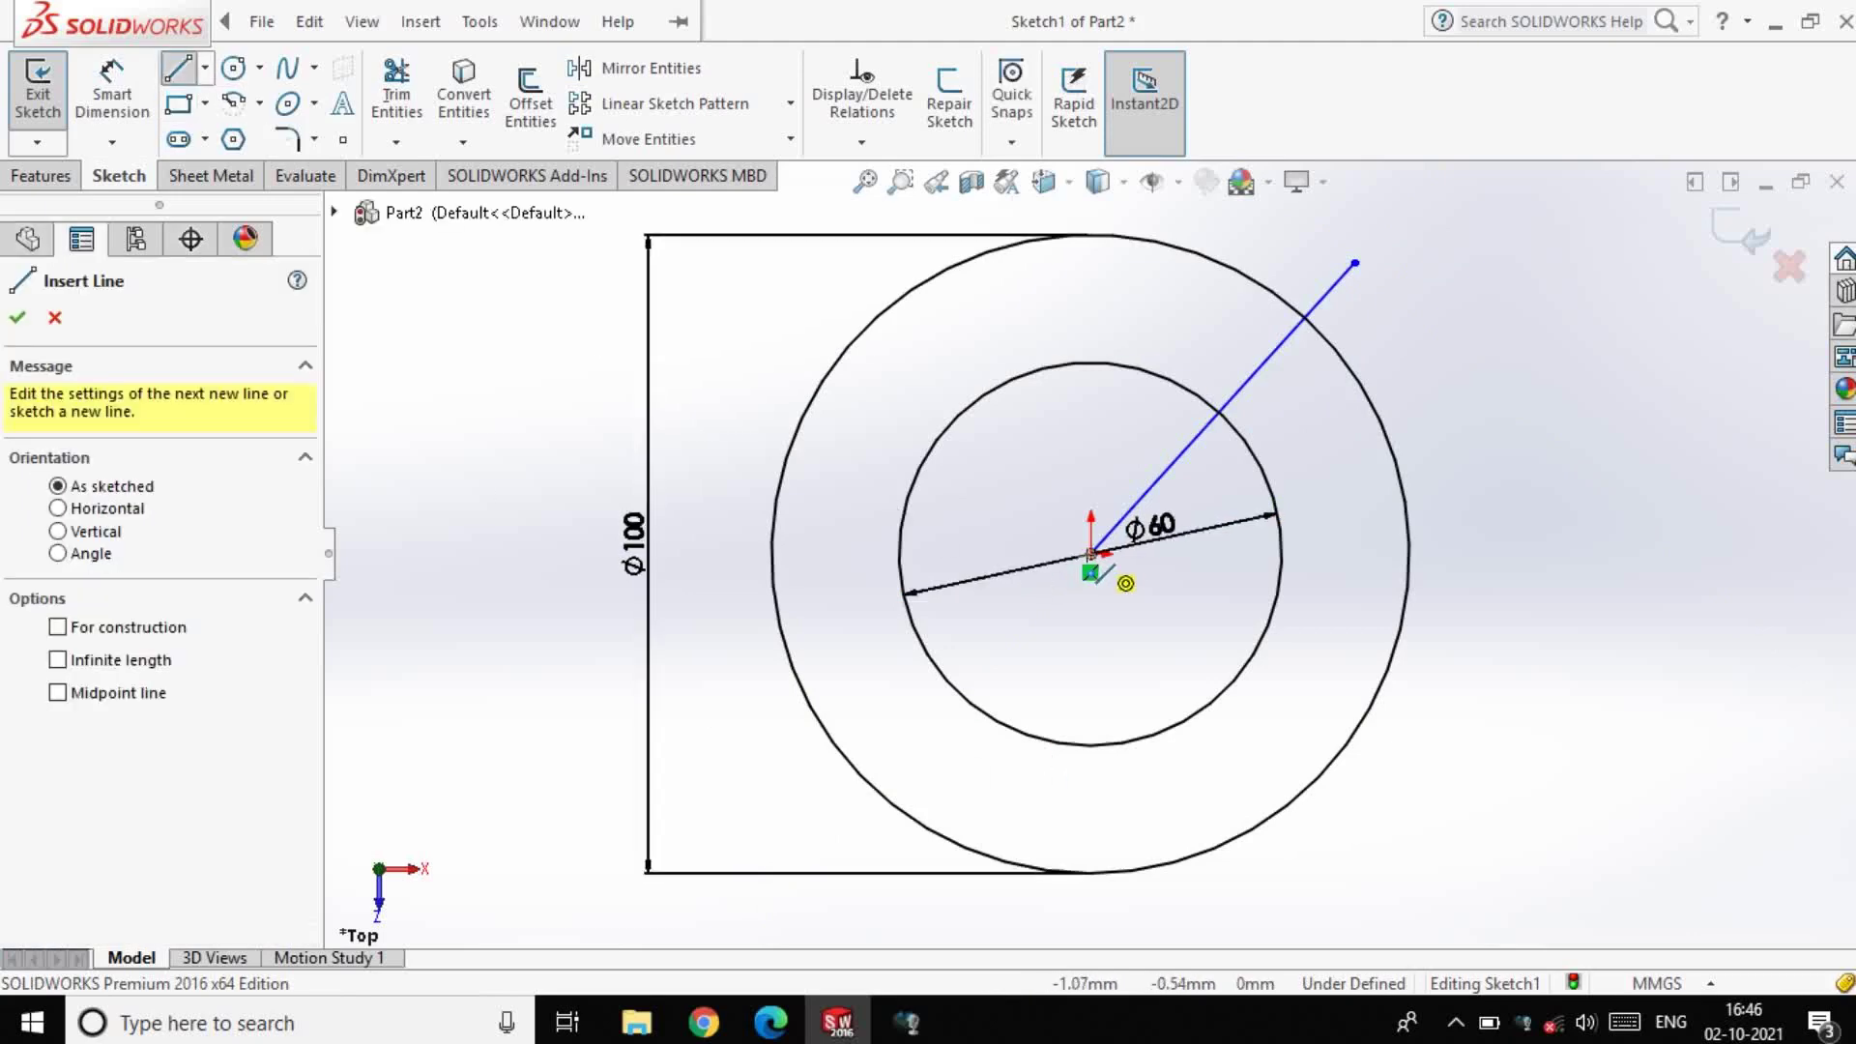
left_click(1222, 409)
left_click(795, 812)
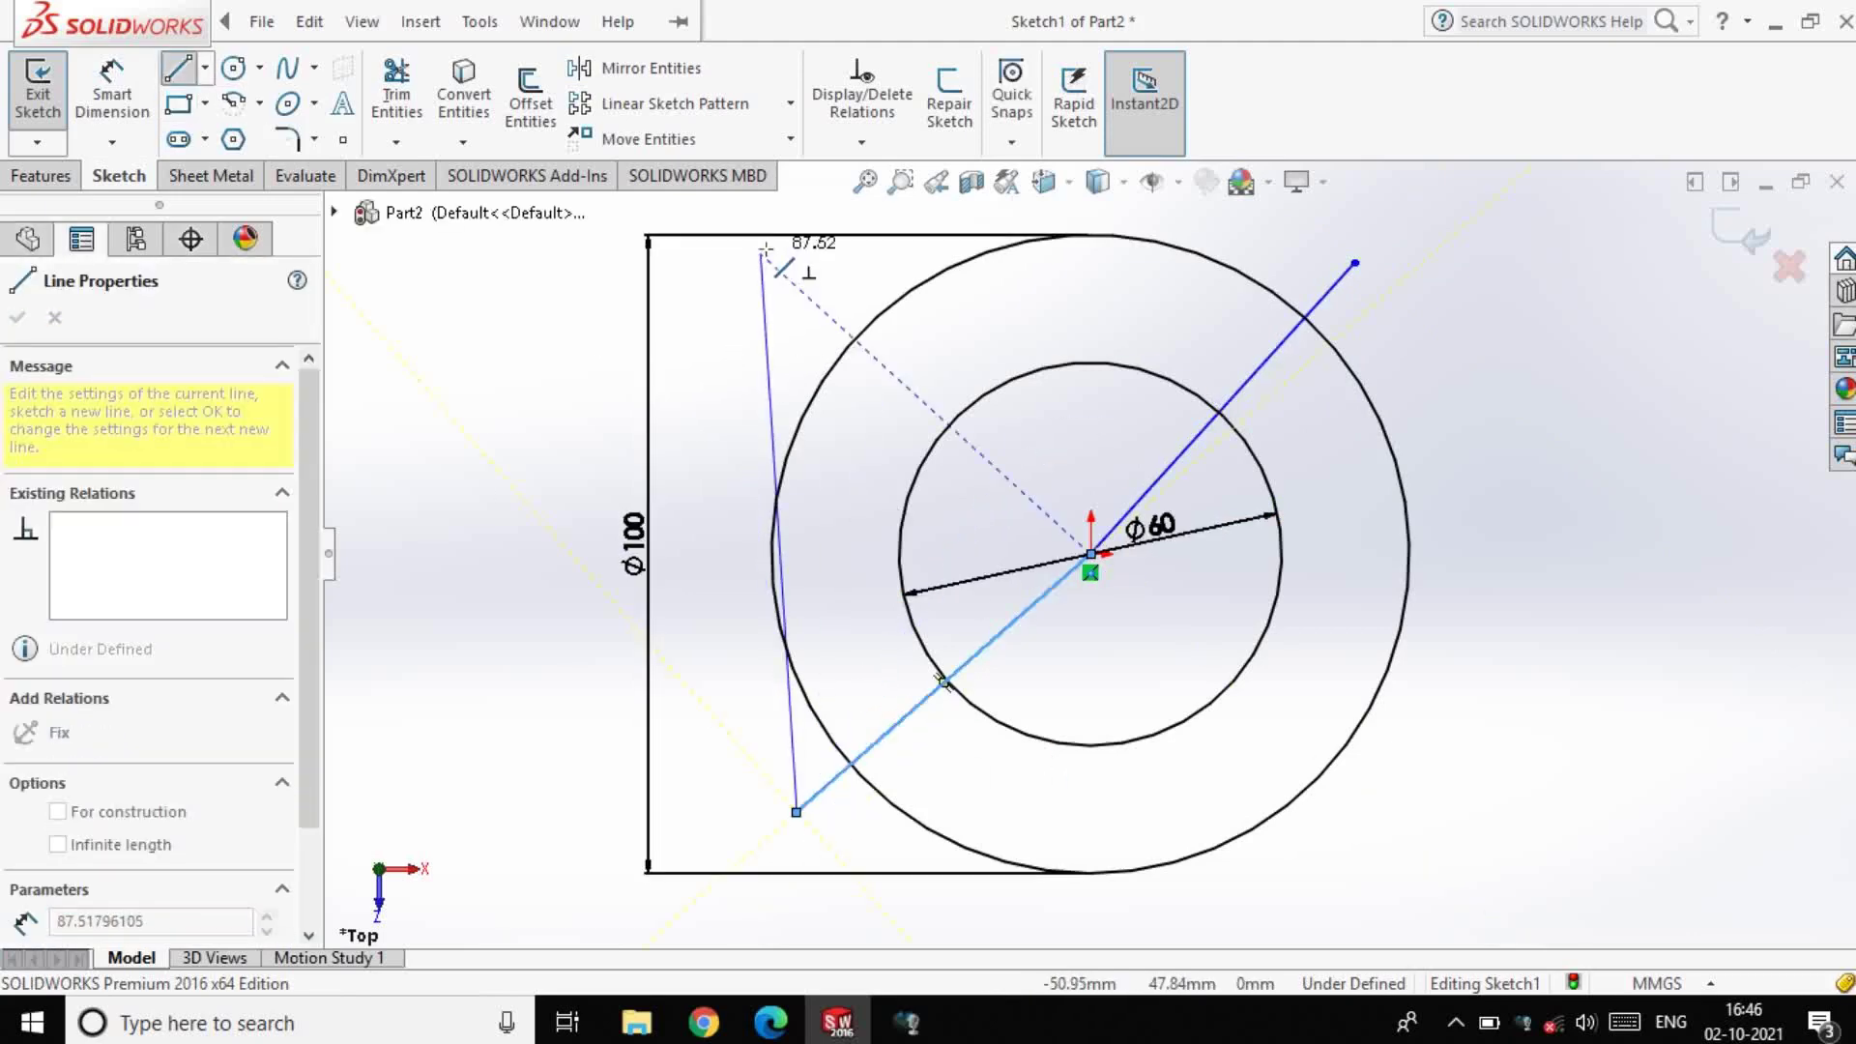
left_click(738, 234)
left_click(1345, 779)
key("Escape")
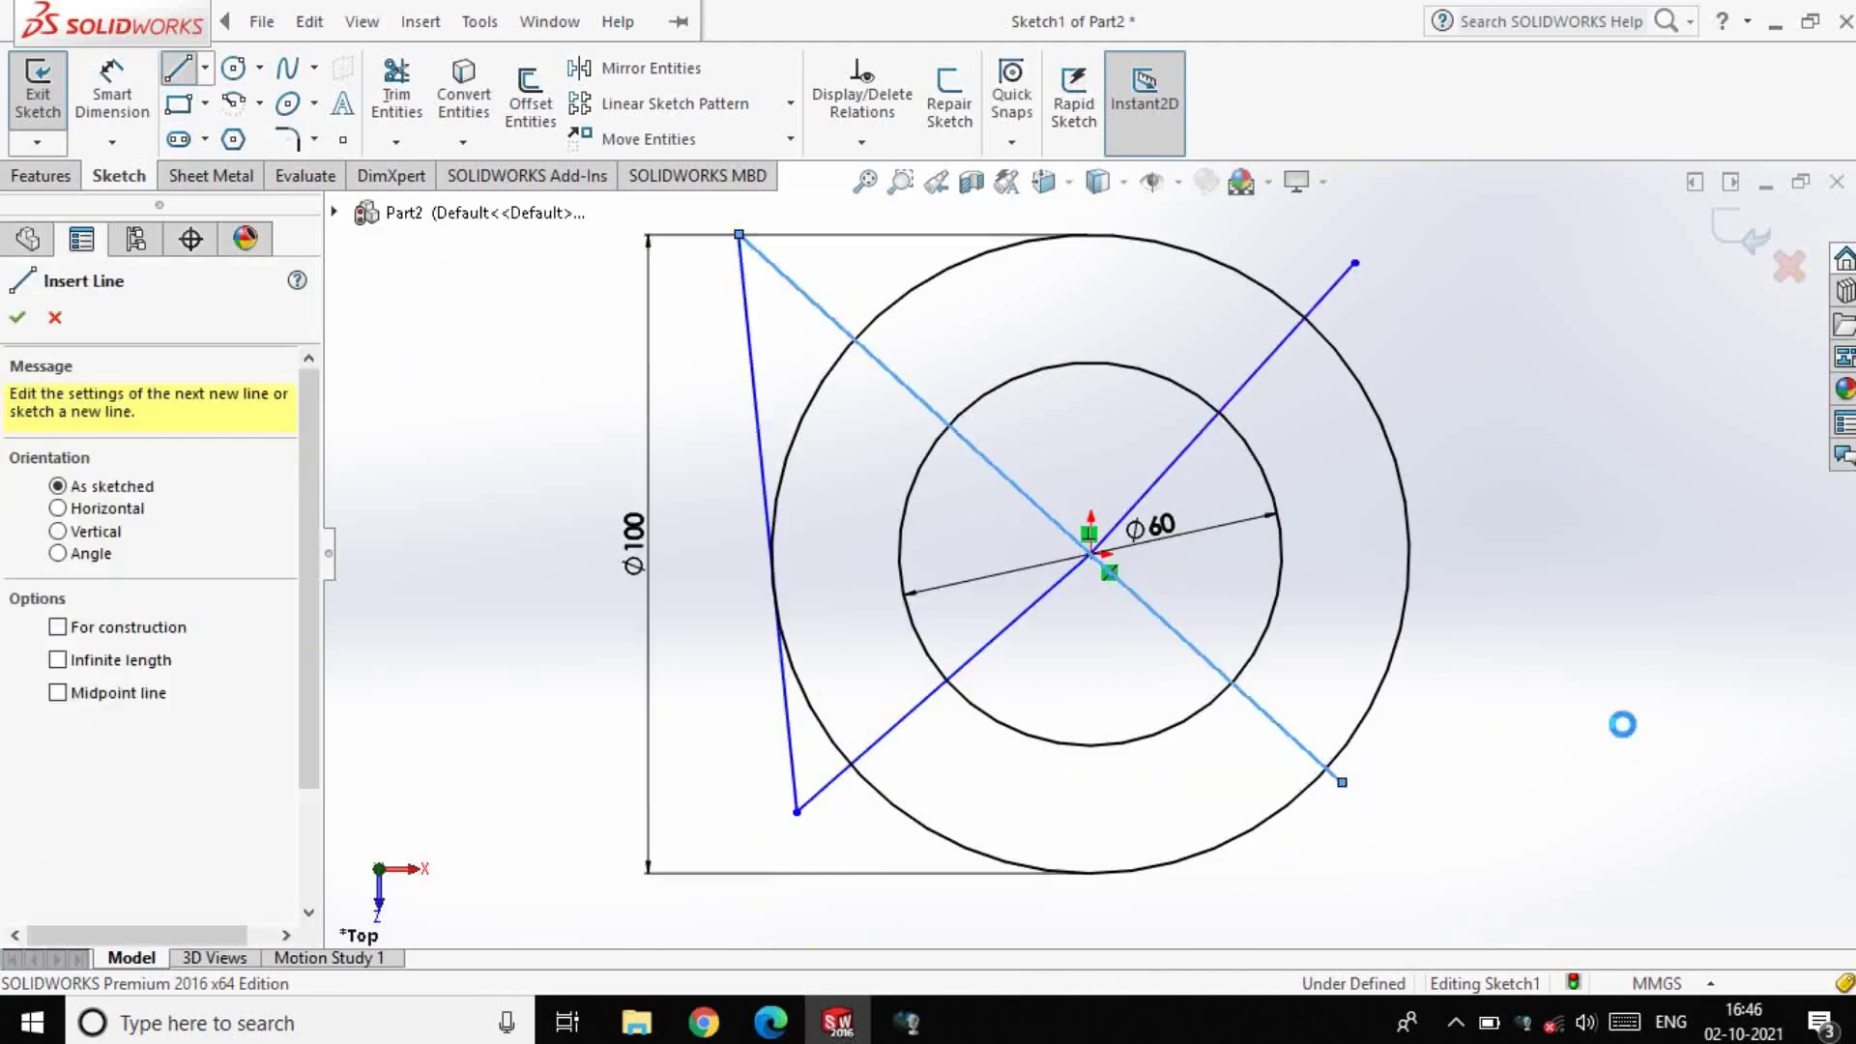
Delete the stray line on the left of the sketch
key("Escape")
key("alt+i")
left_click(757, 437)
key("Delete")
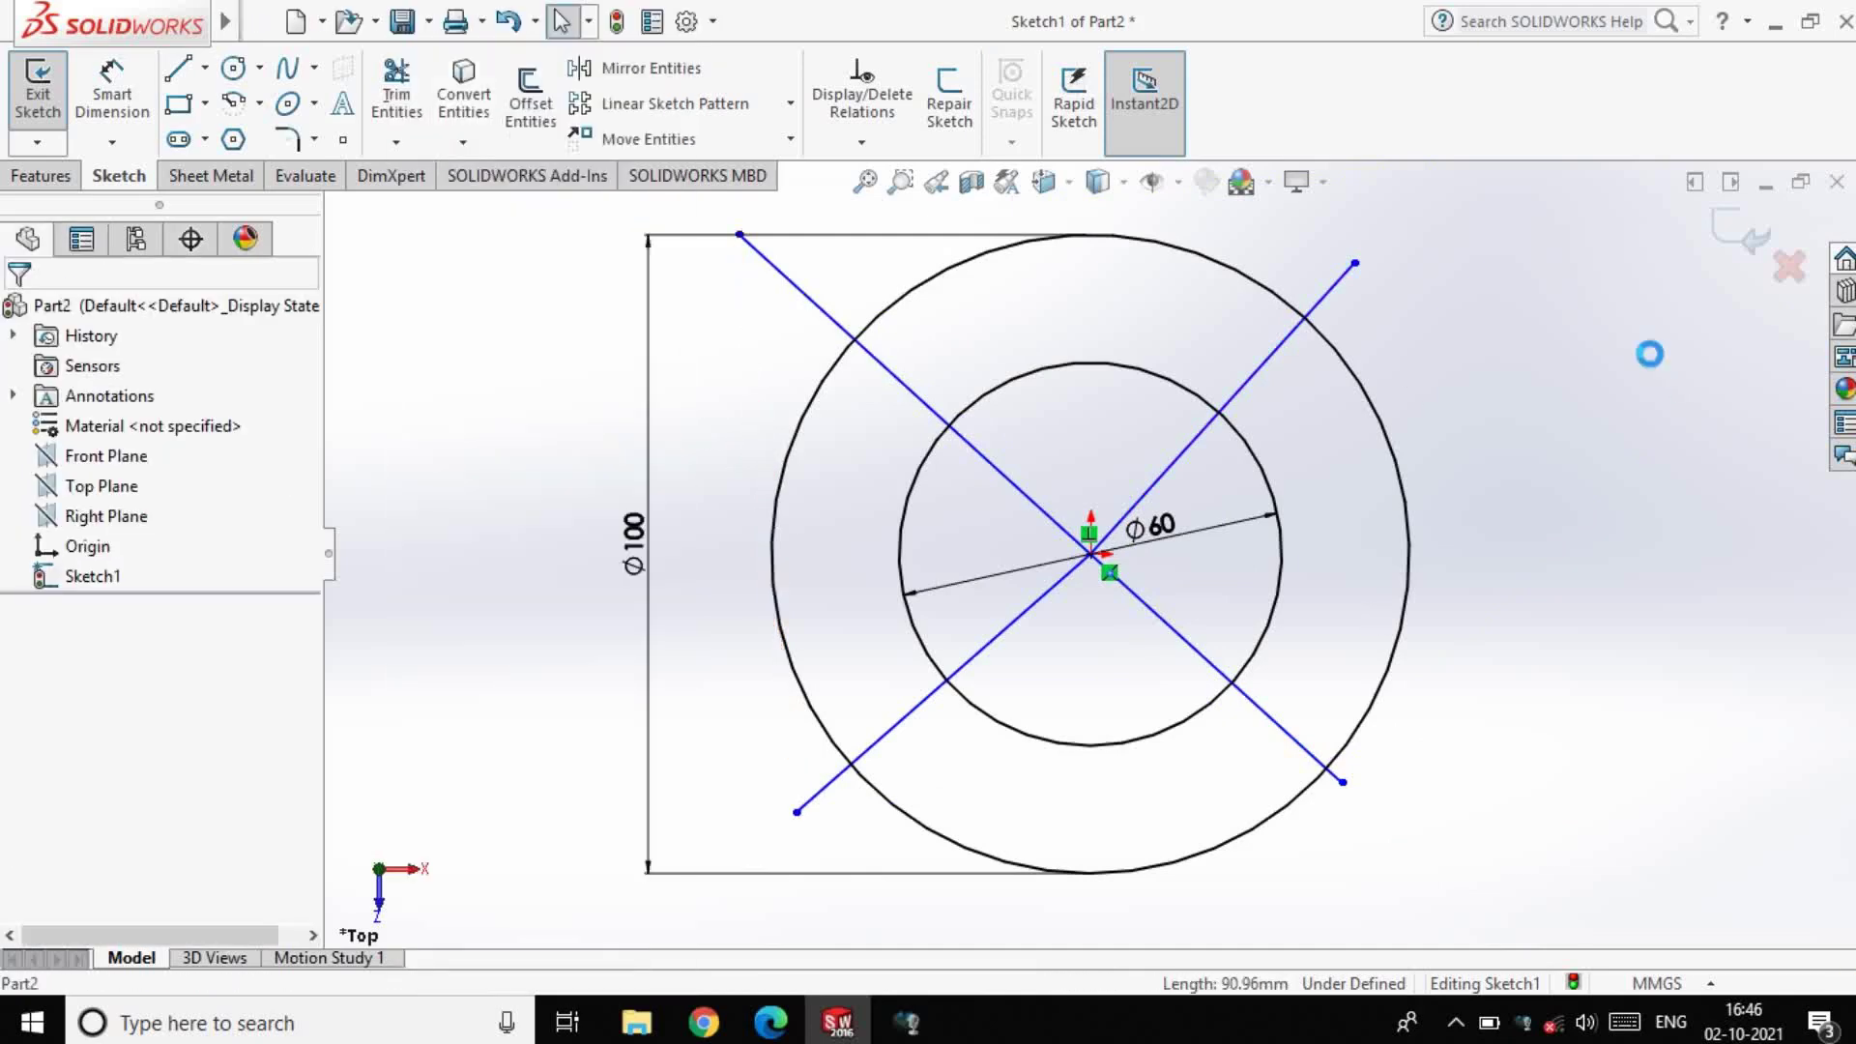
Add infinite horizontal and vertical construction centerlines through the origin
left_click(205, 67)
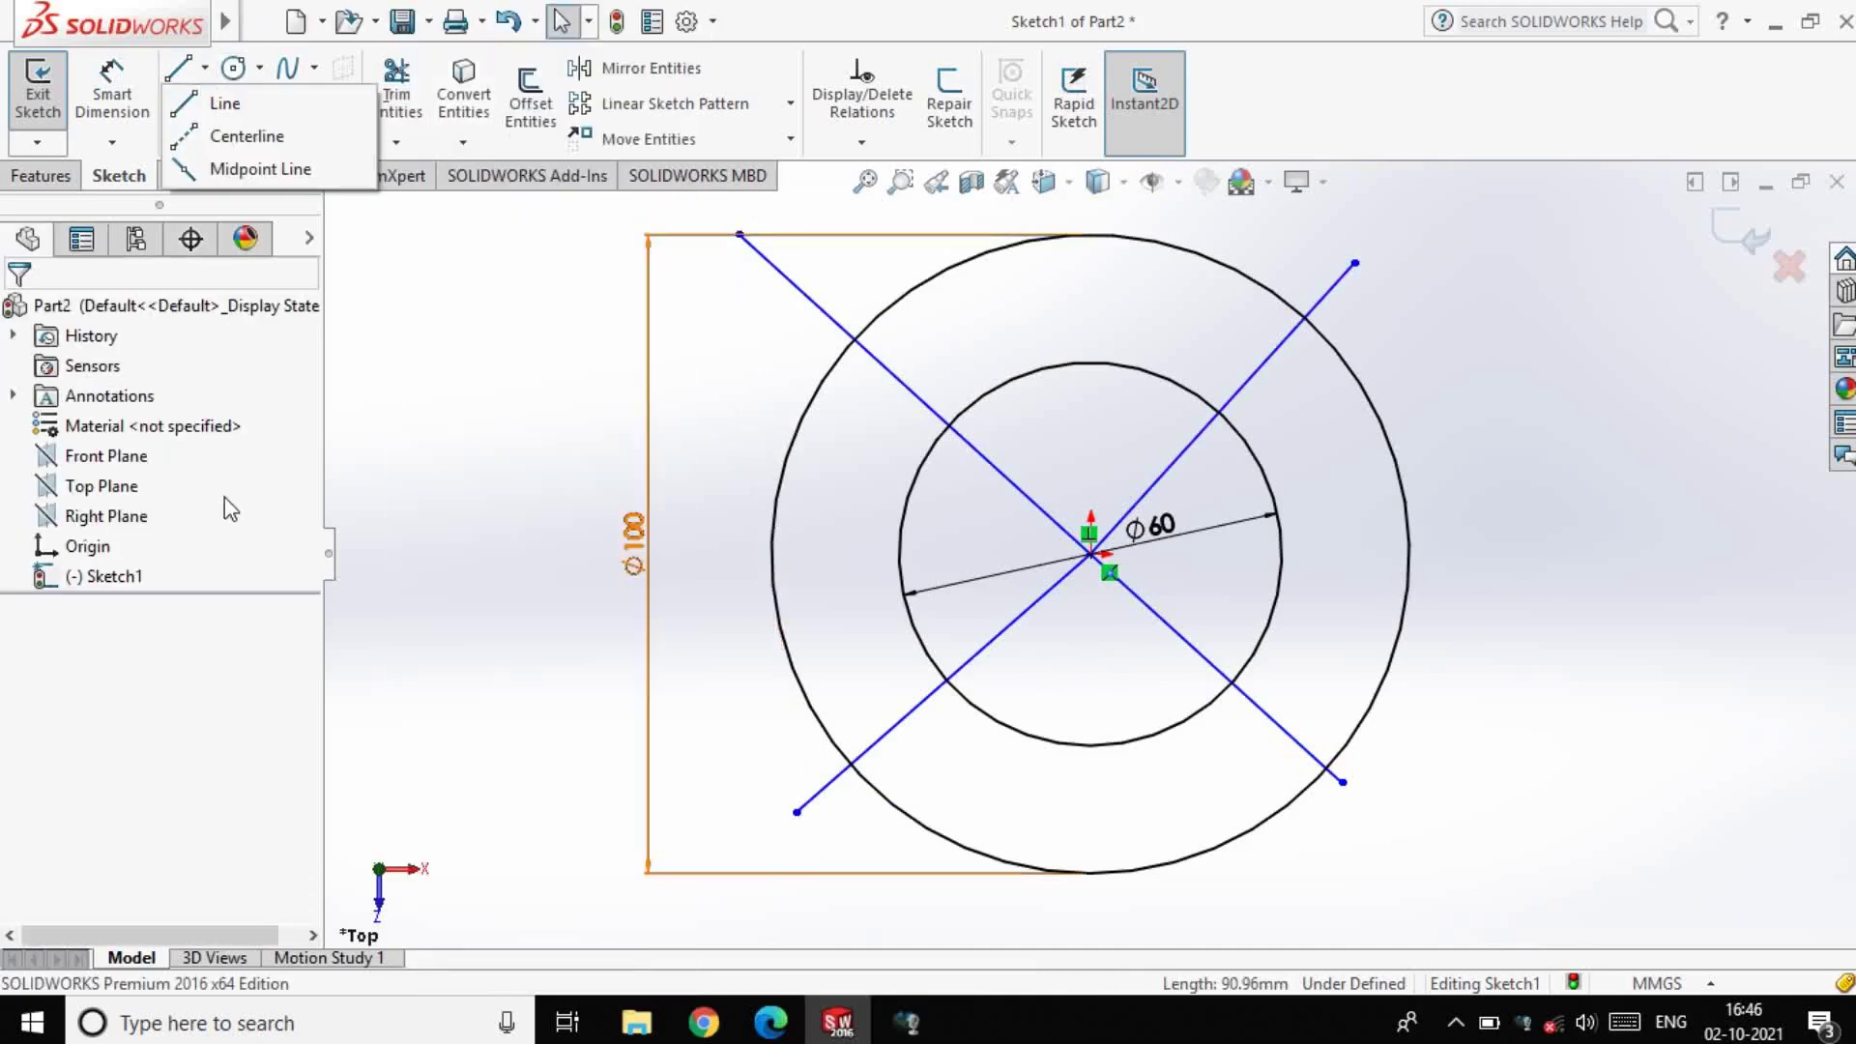
left_click(225, 103)
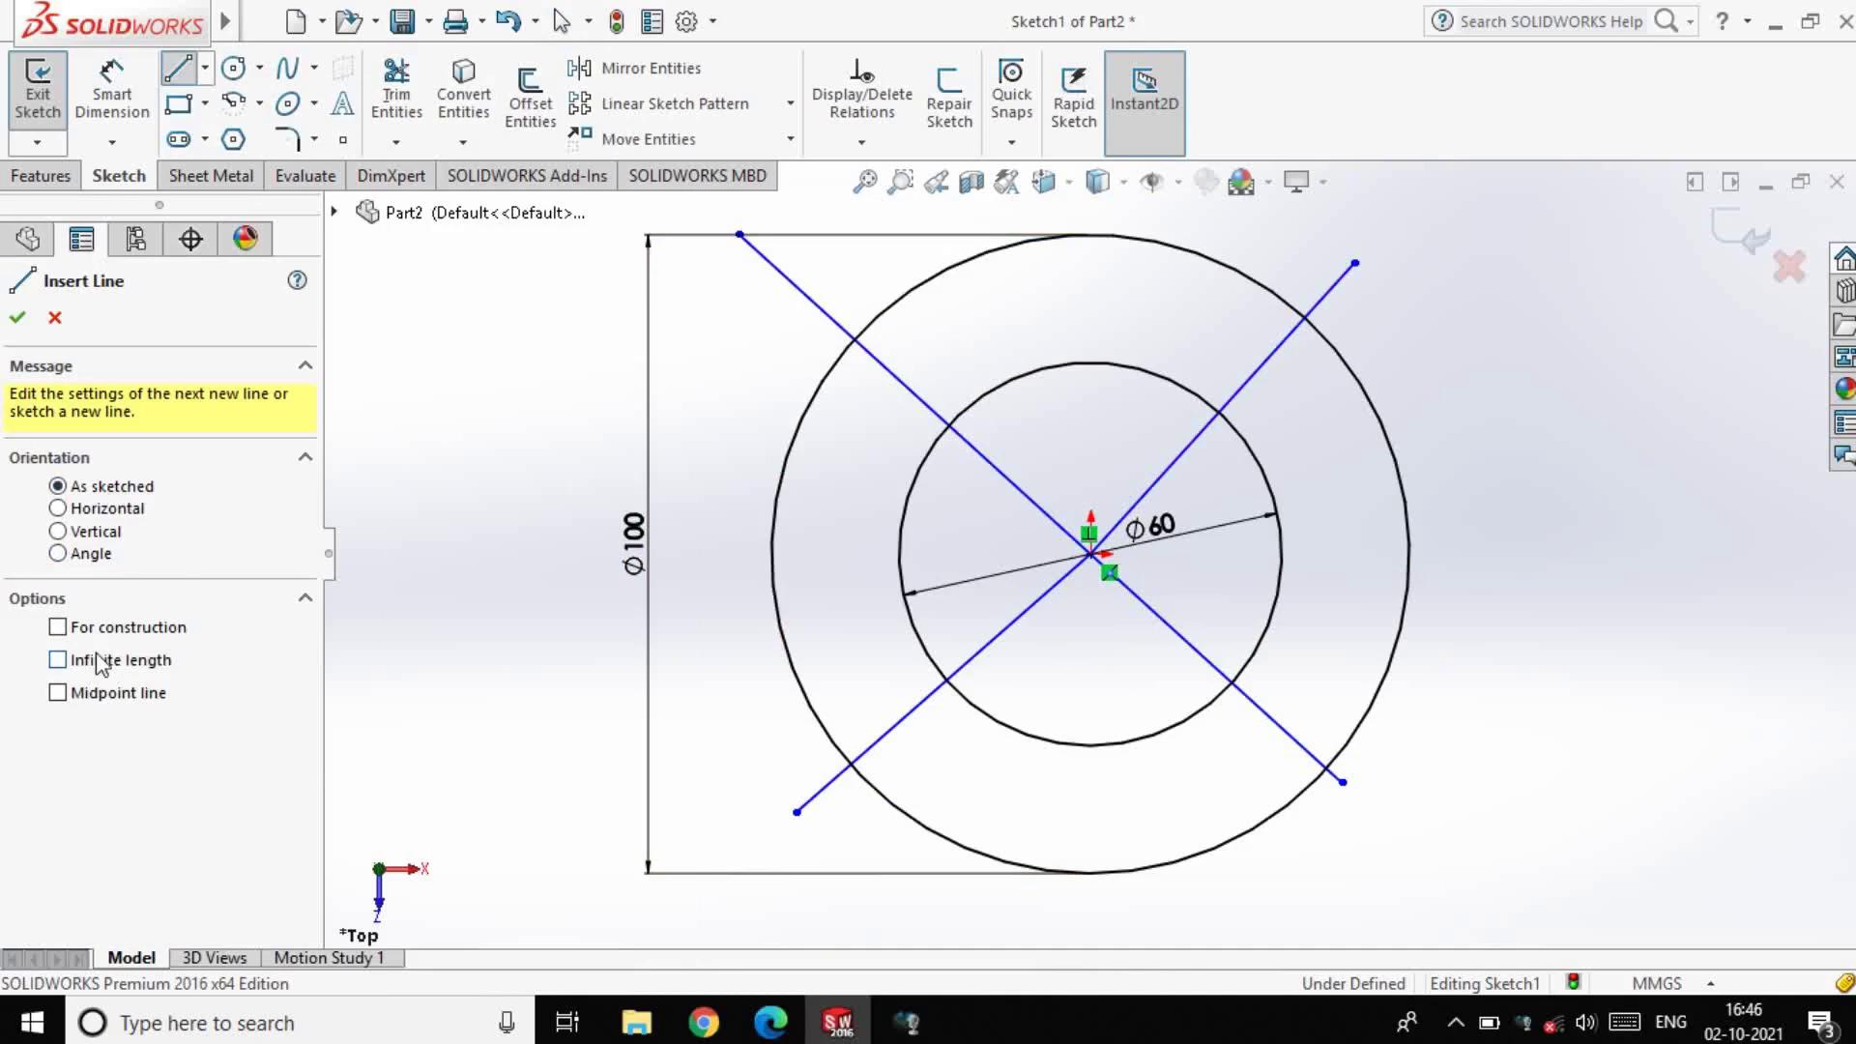
left_click(1091, 554)
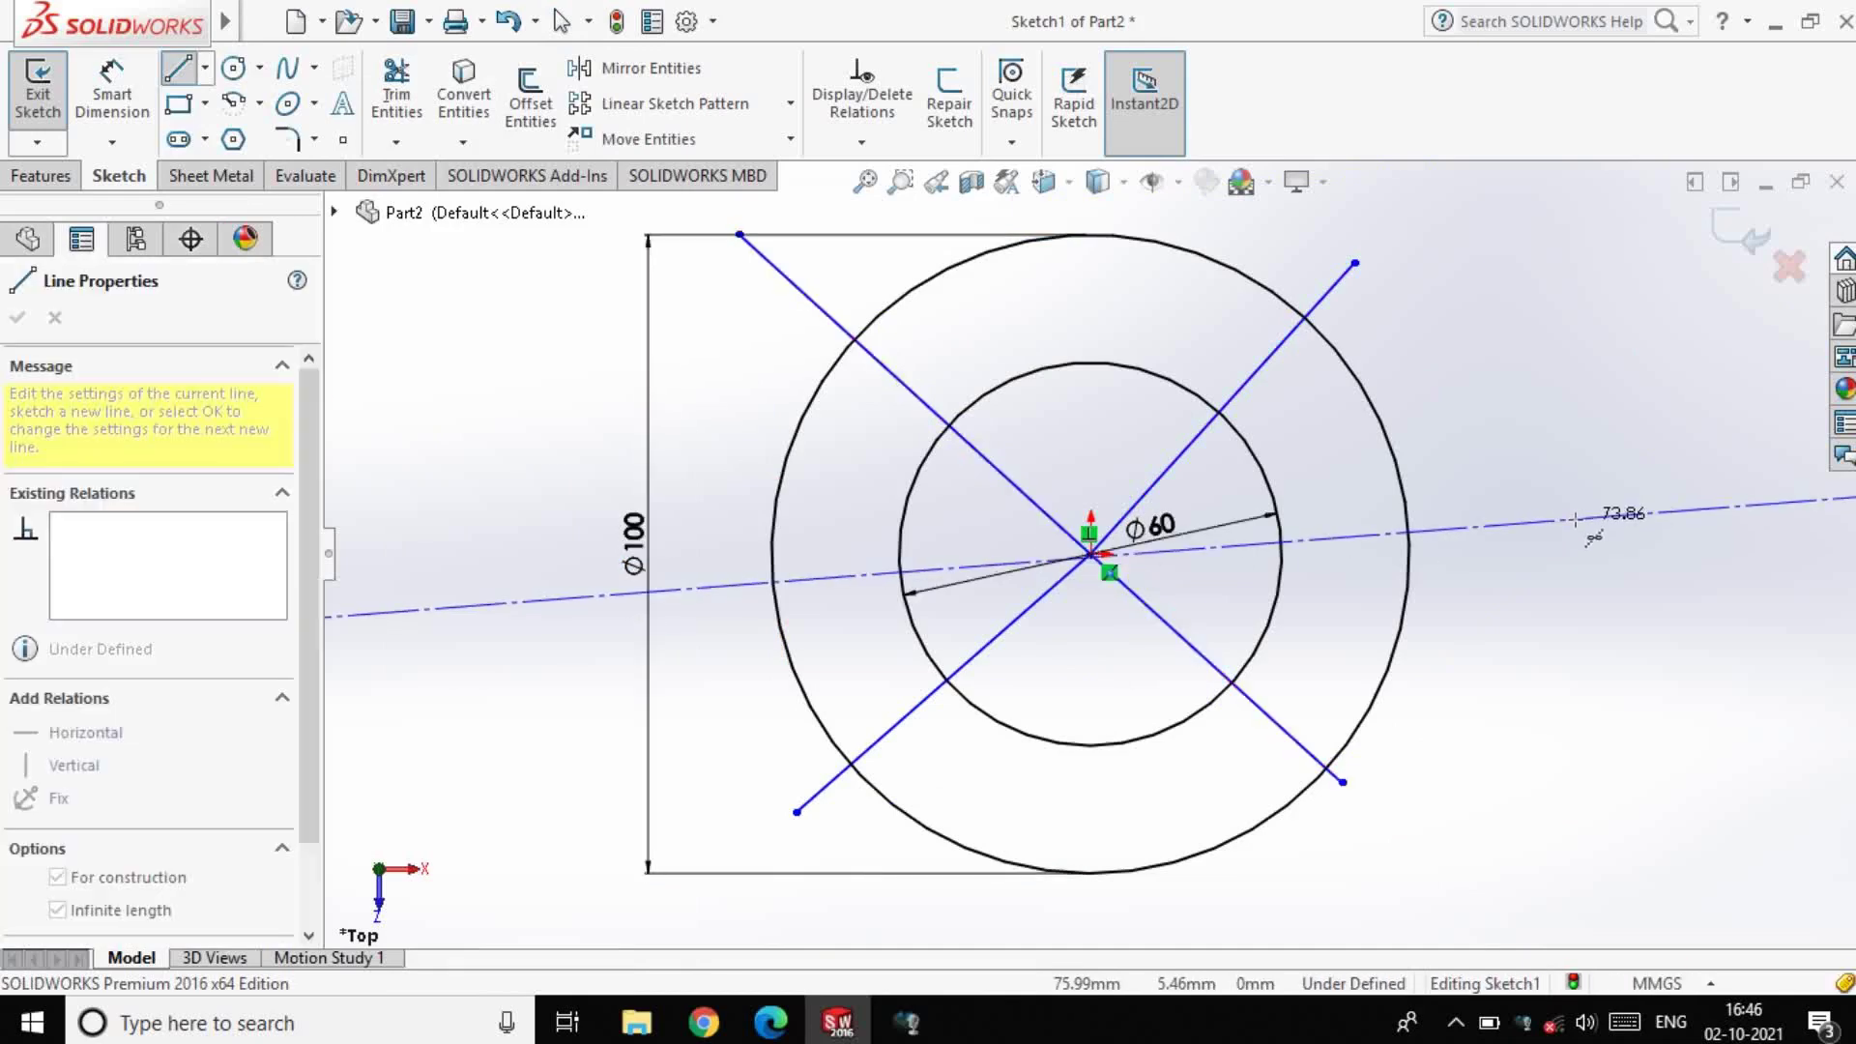
left_click(1586, 556)
left_click(1091, 554)
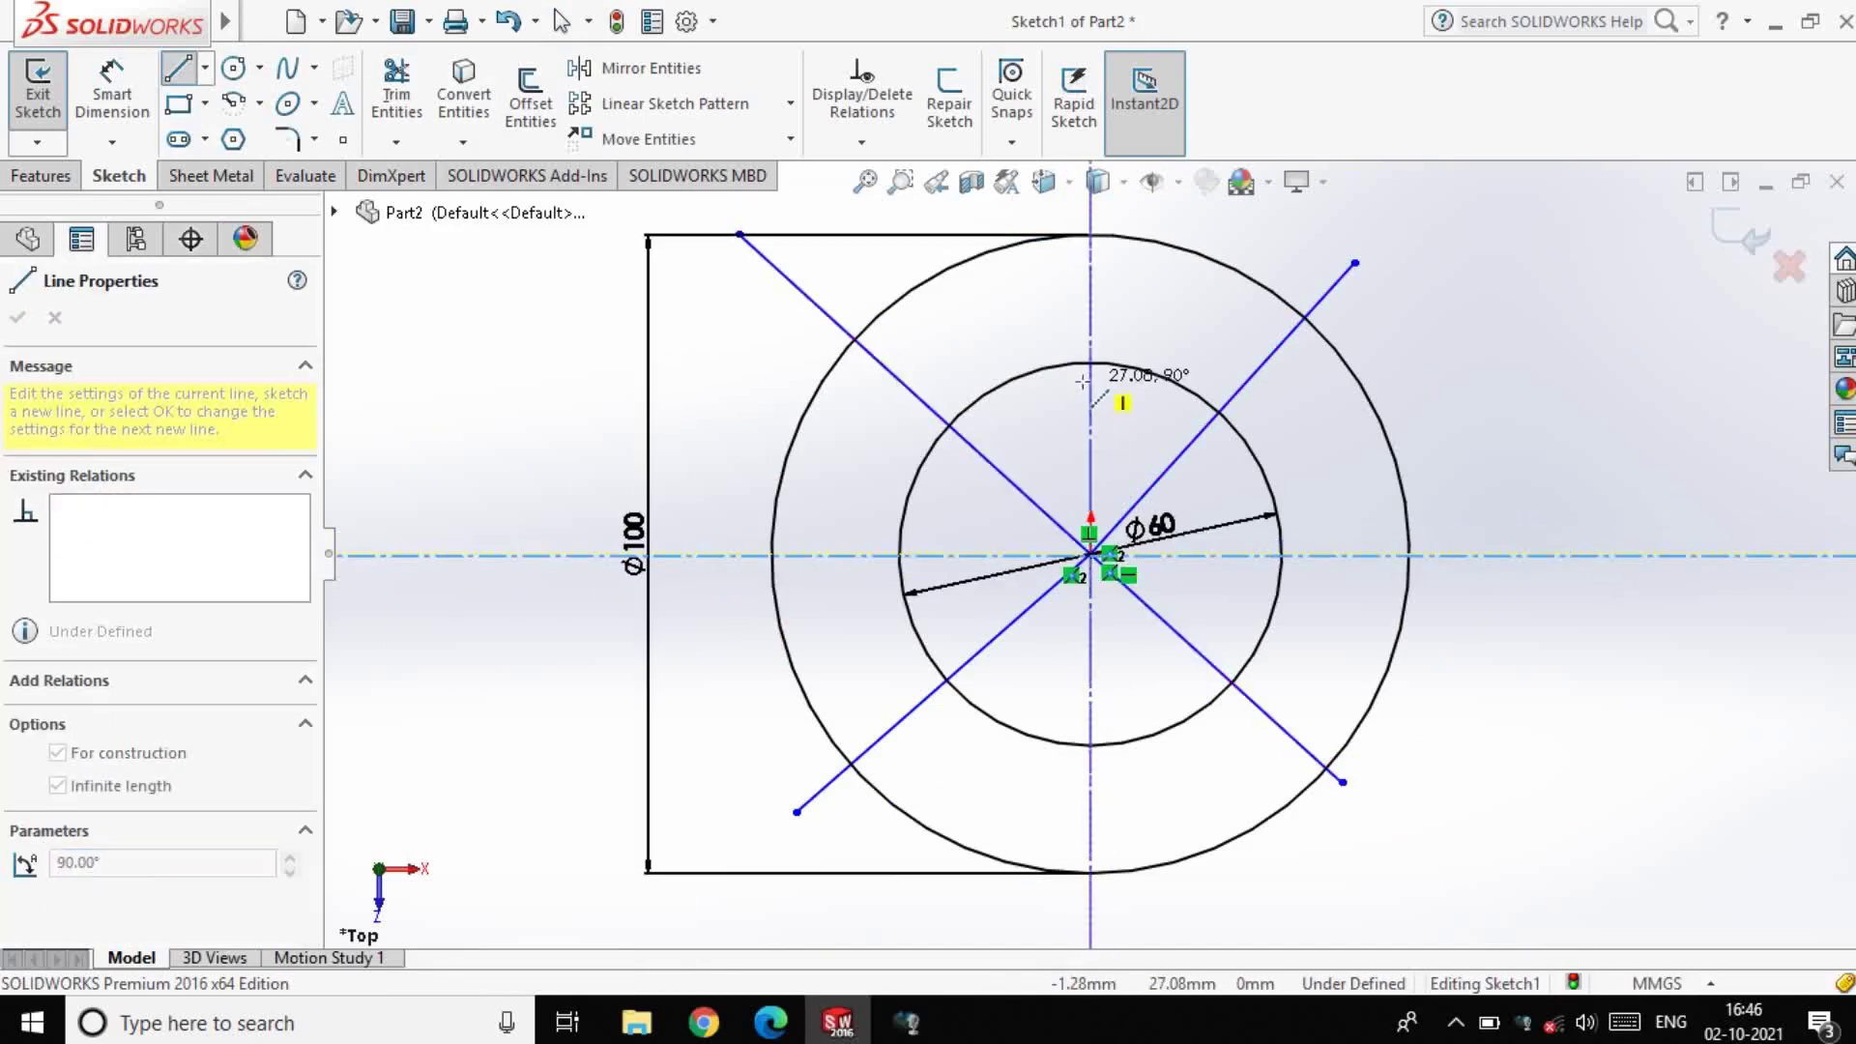
left_click(1112, 379)
key("Escape")
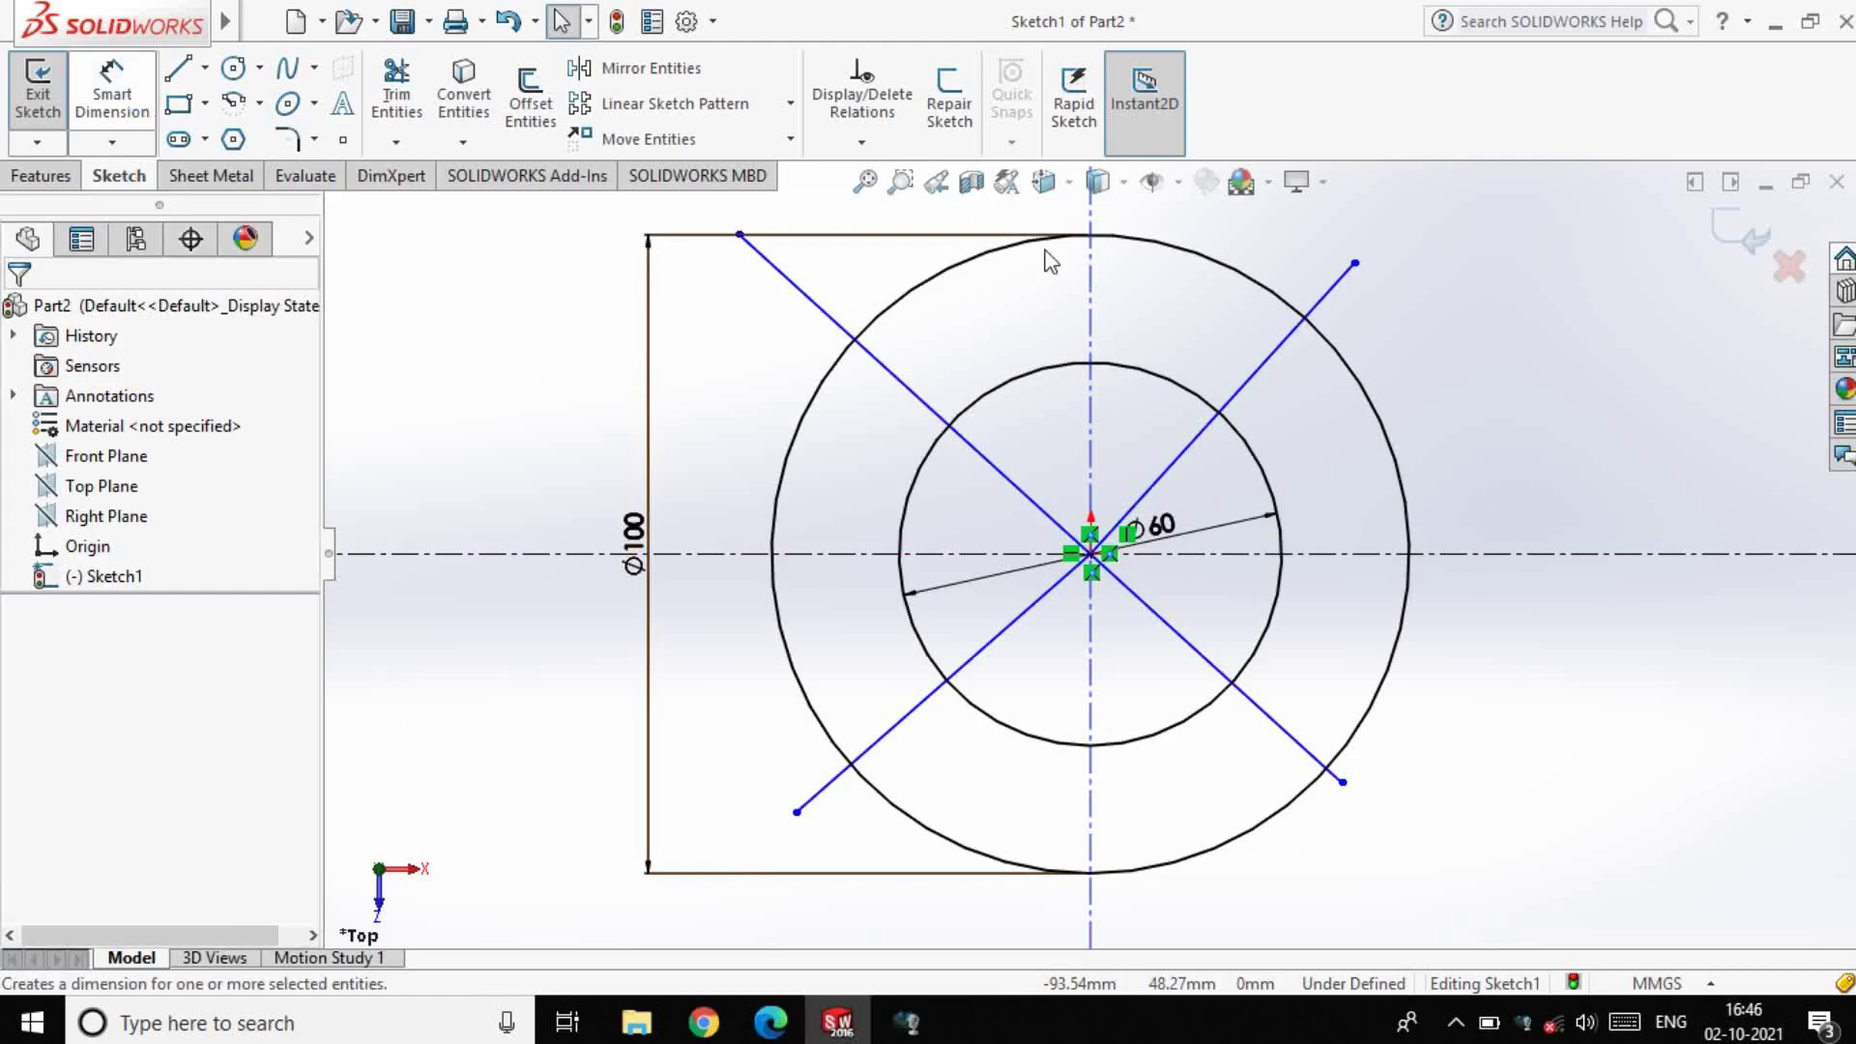
left_click(1209, 423)
left_click(1225, 566)
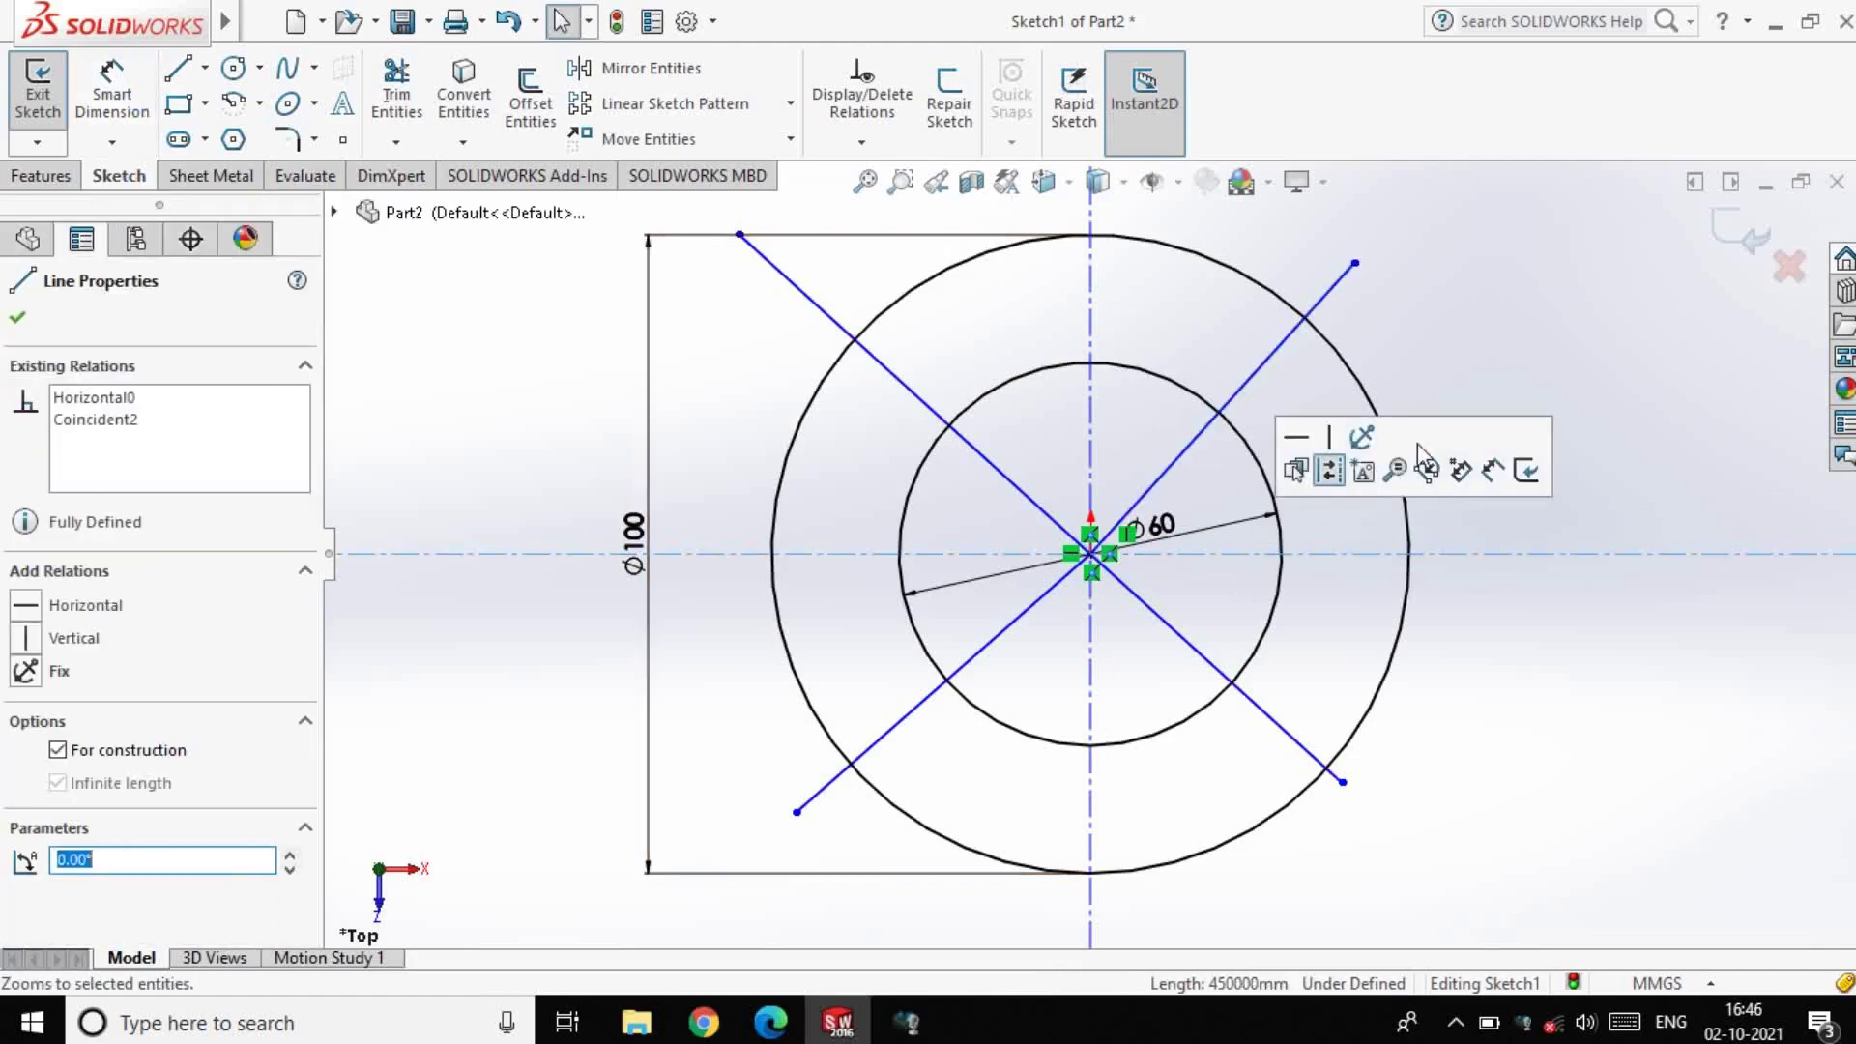
Add a driven angle dimension between the two diagonal lines
left_click(1240, 426)
key("d")
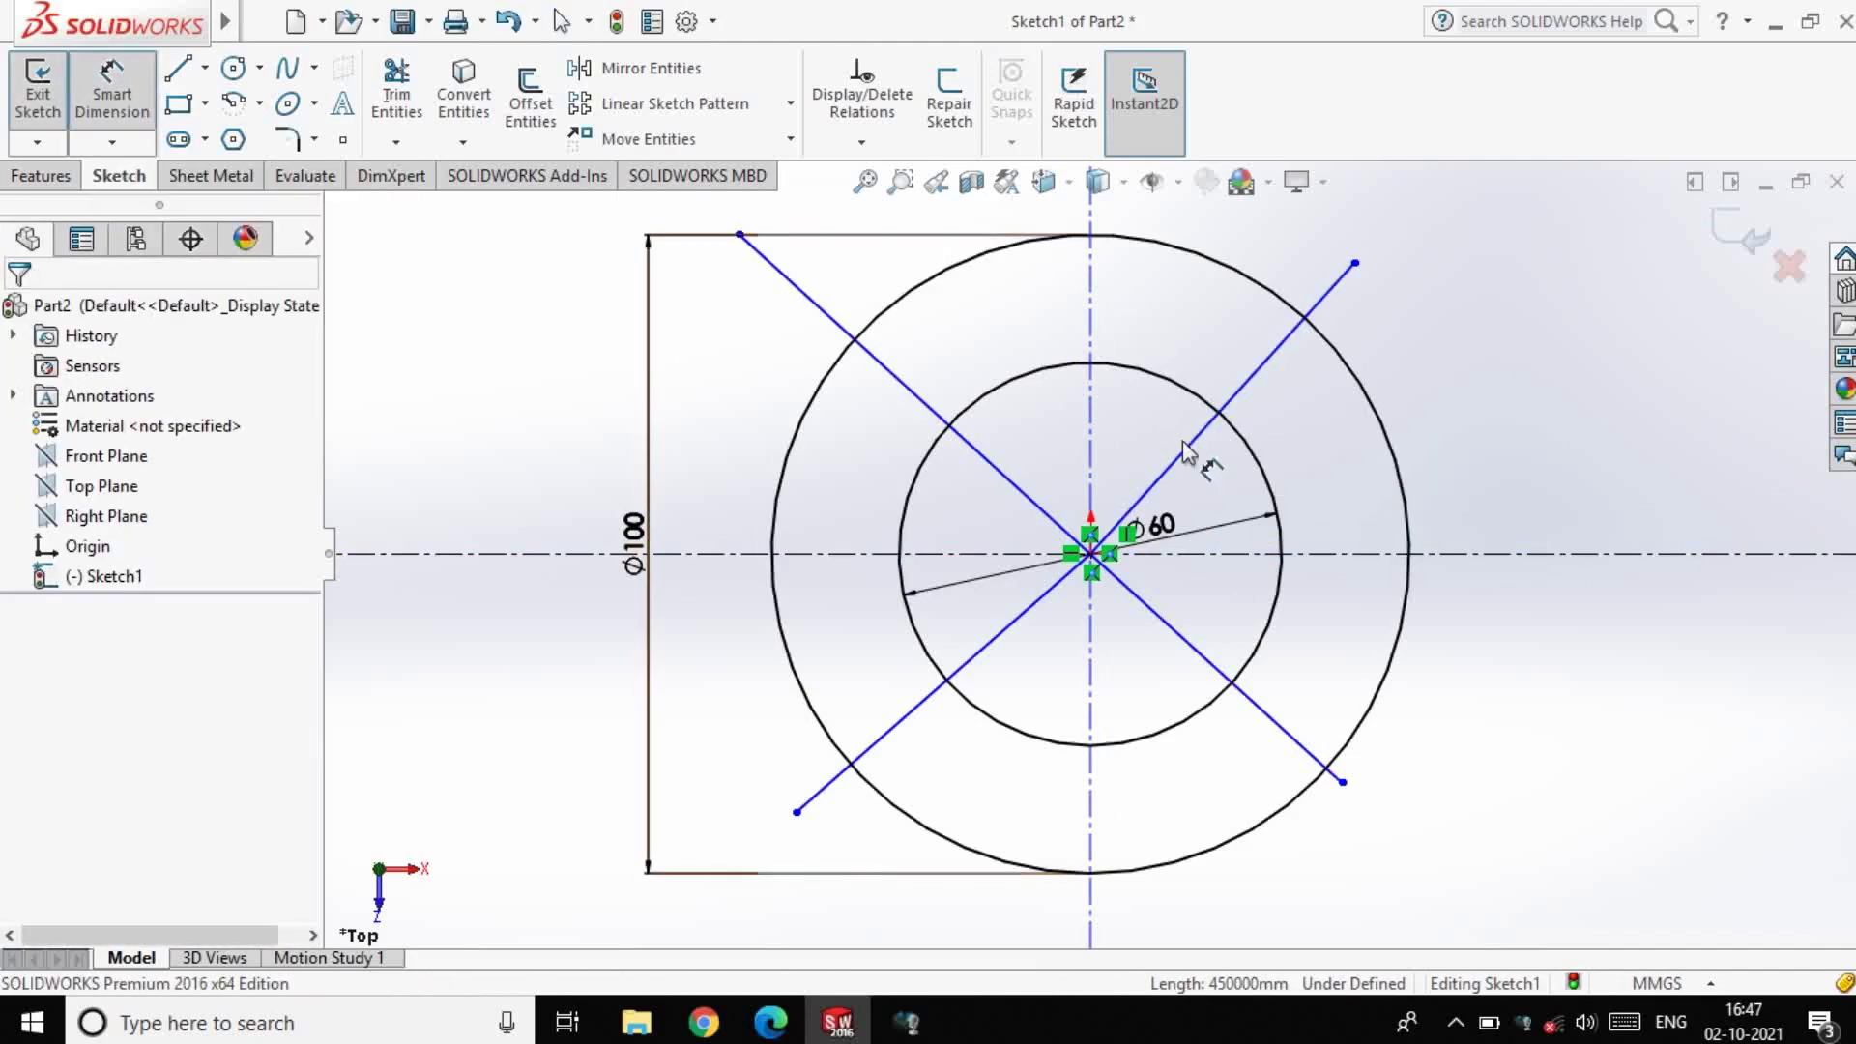
left_click(1185, 445)
left_click(1193, 636)
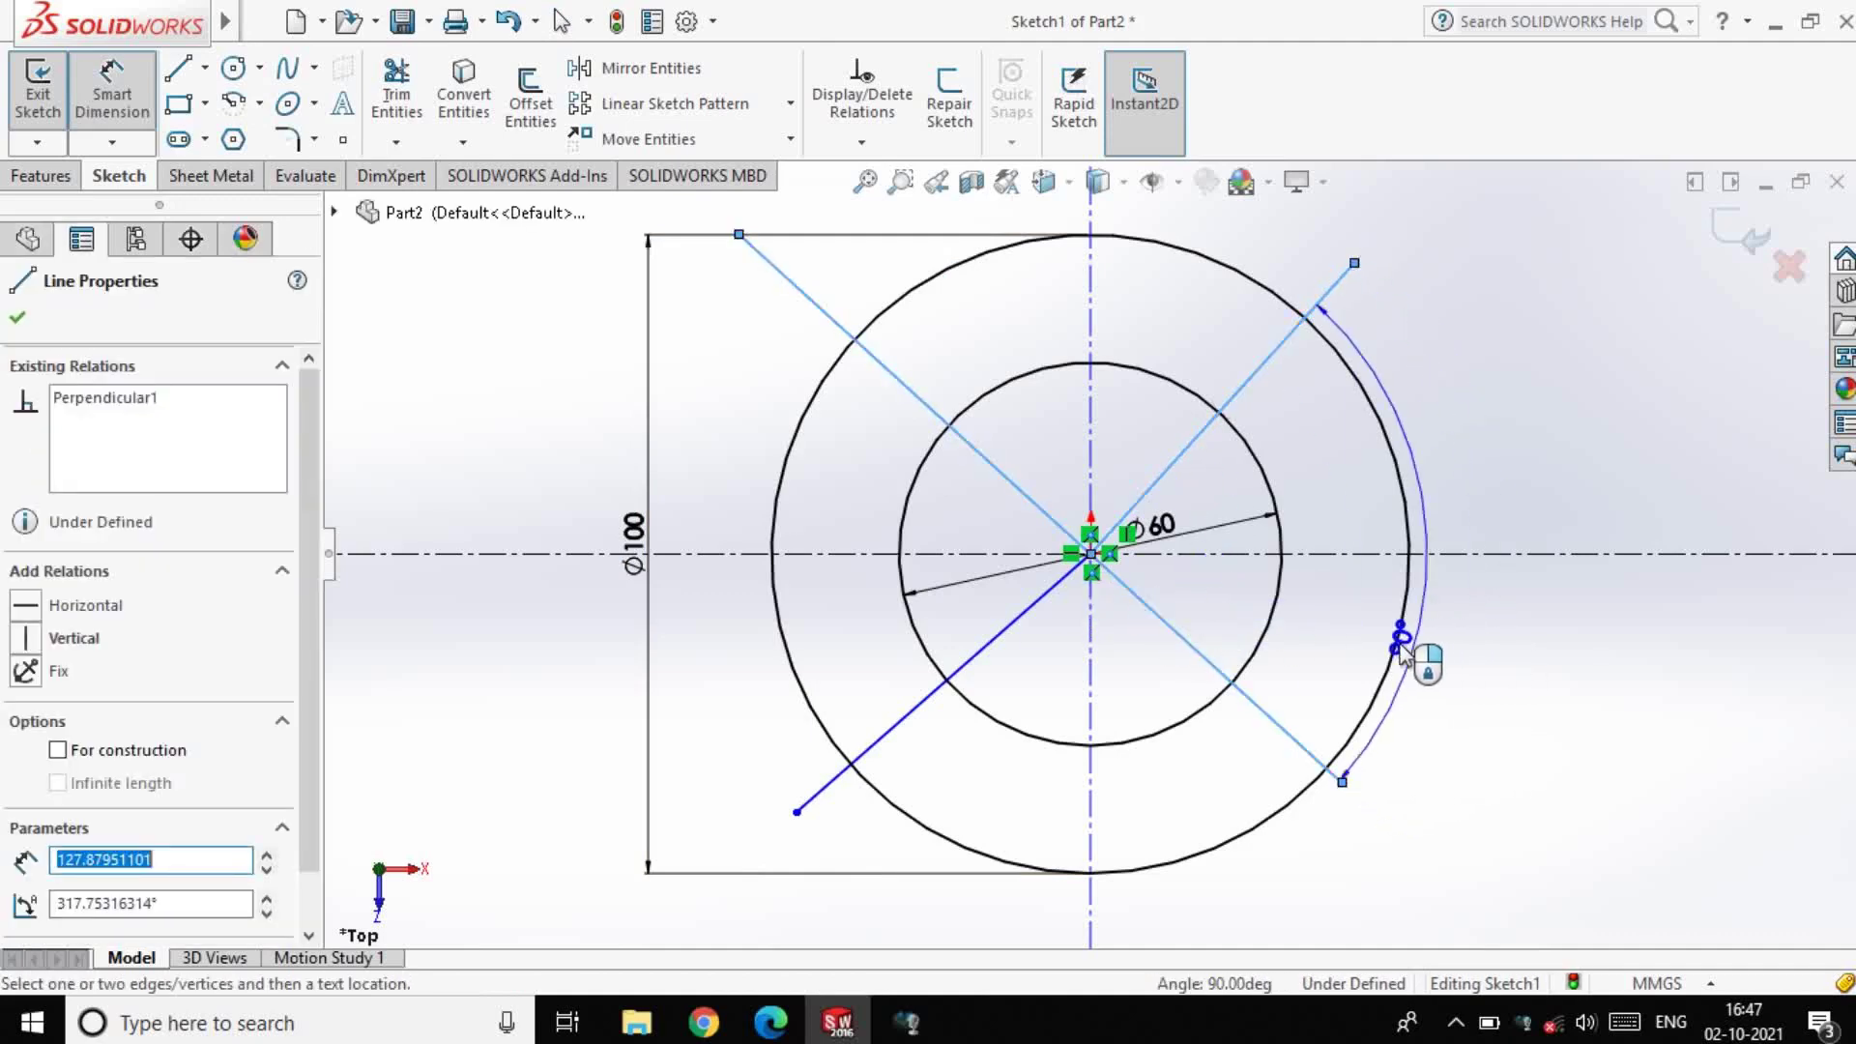
left_click(1324, 631)
left_click(1086, 494)
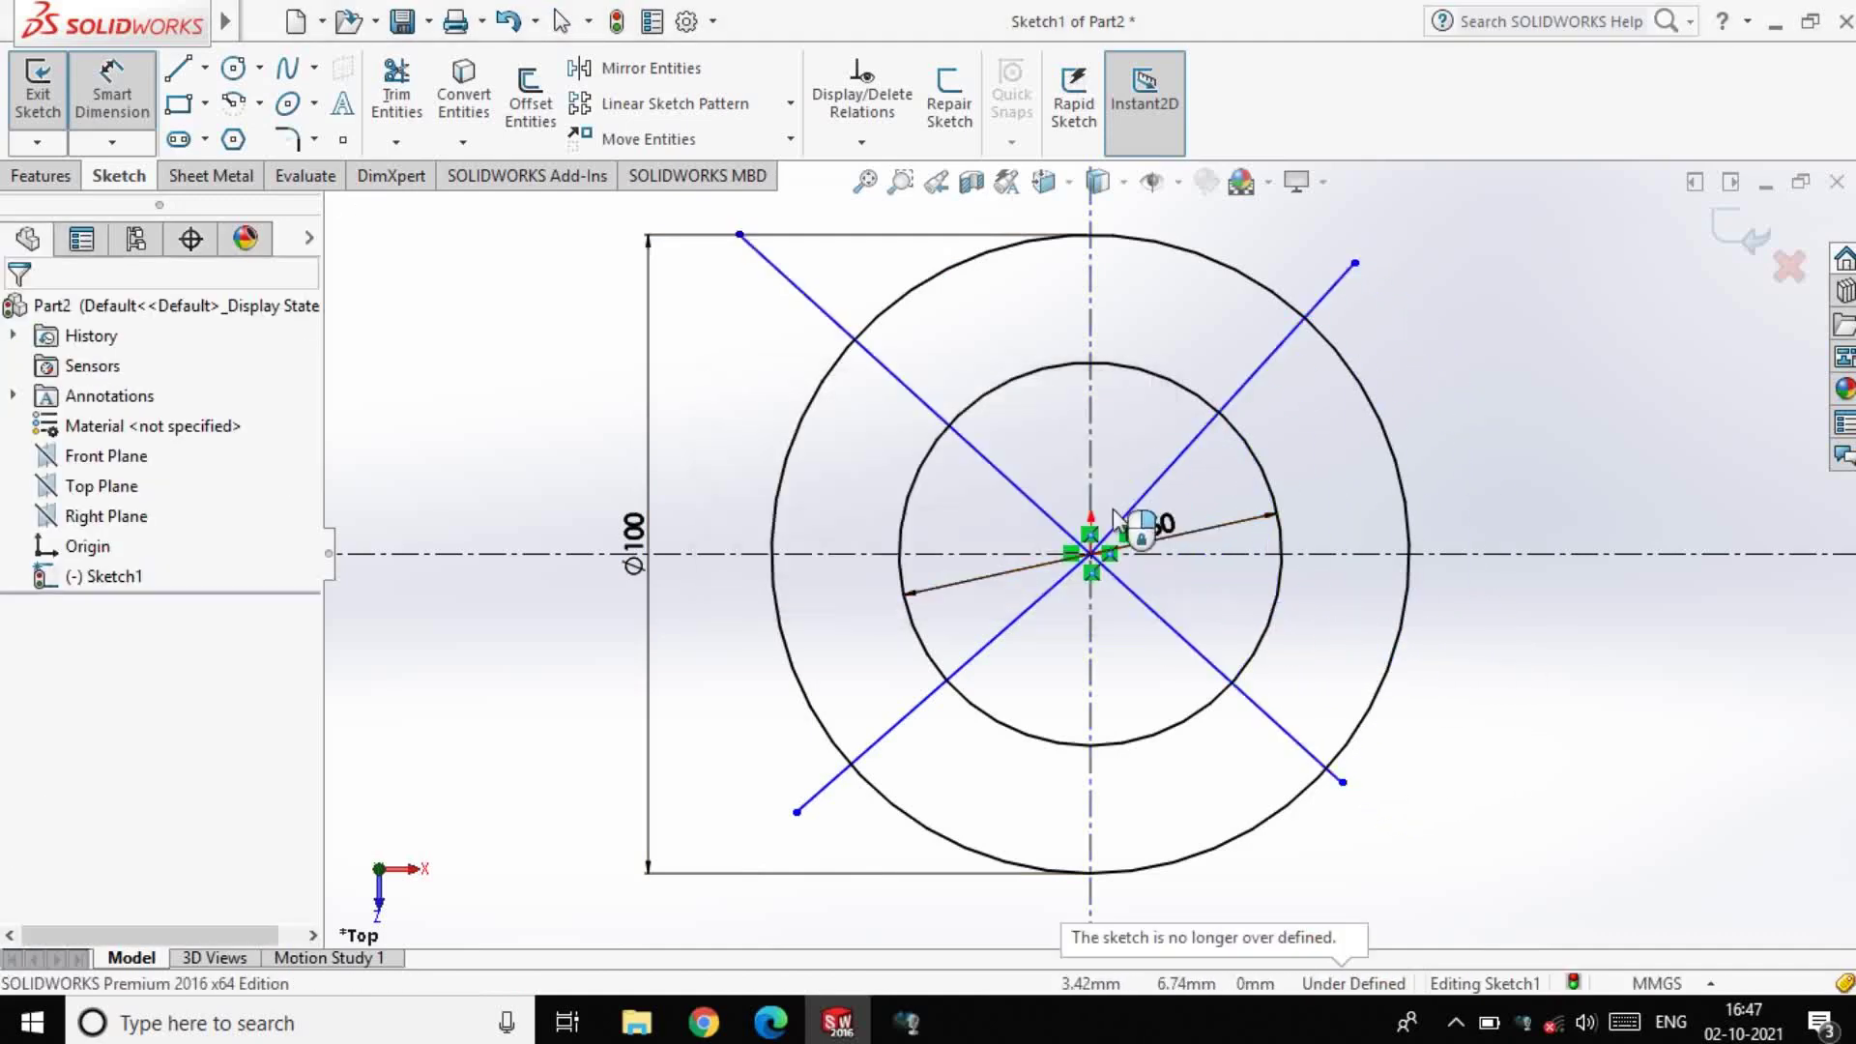
Dimension the upper-right diagonal at 45° to the horizontal centerline
left_click(1202, 458)
left_click(1233, 554)
left_click(1238, 522)
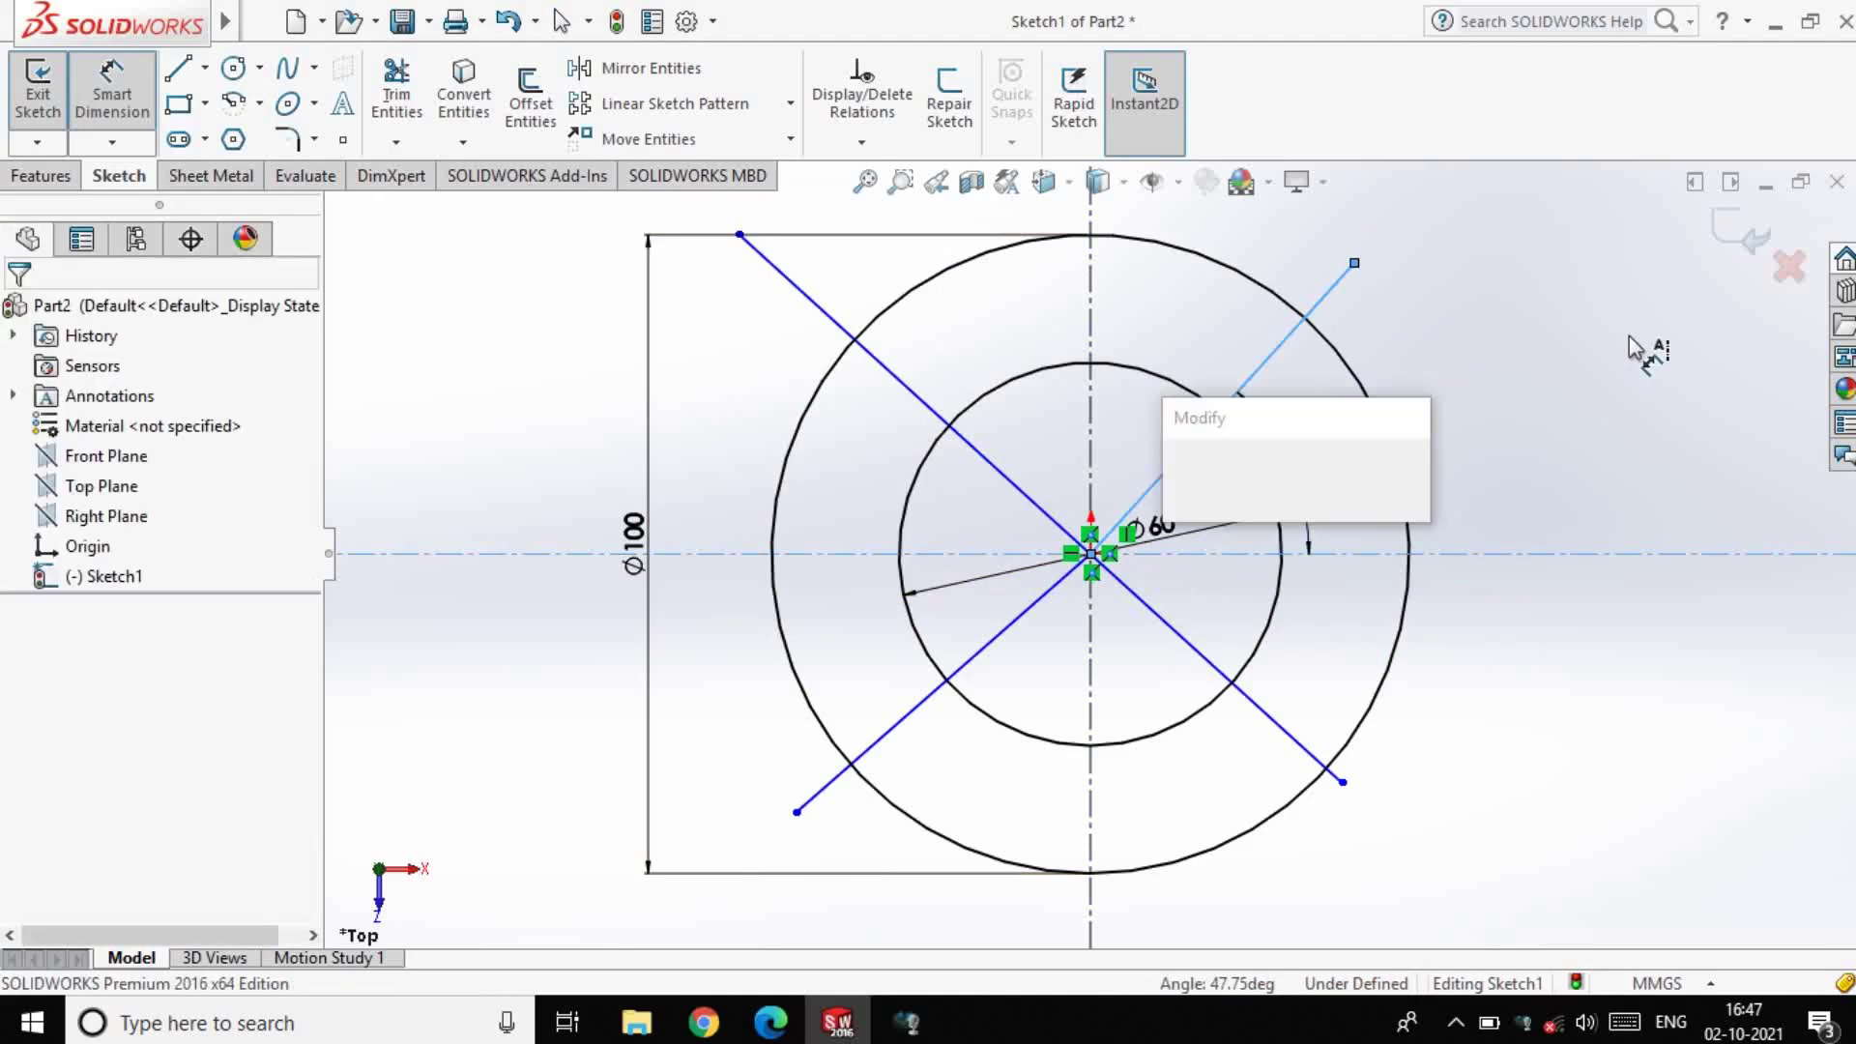
type("45")
key("Return")
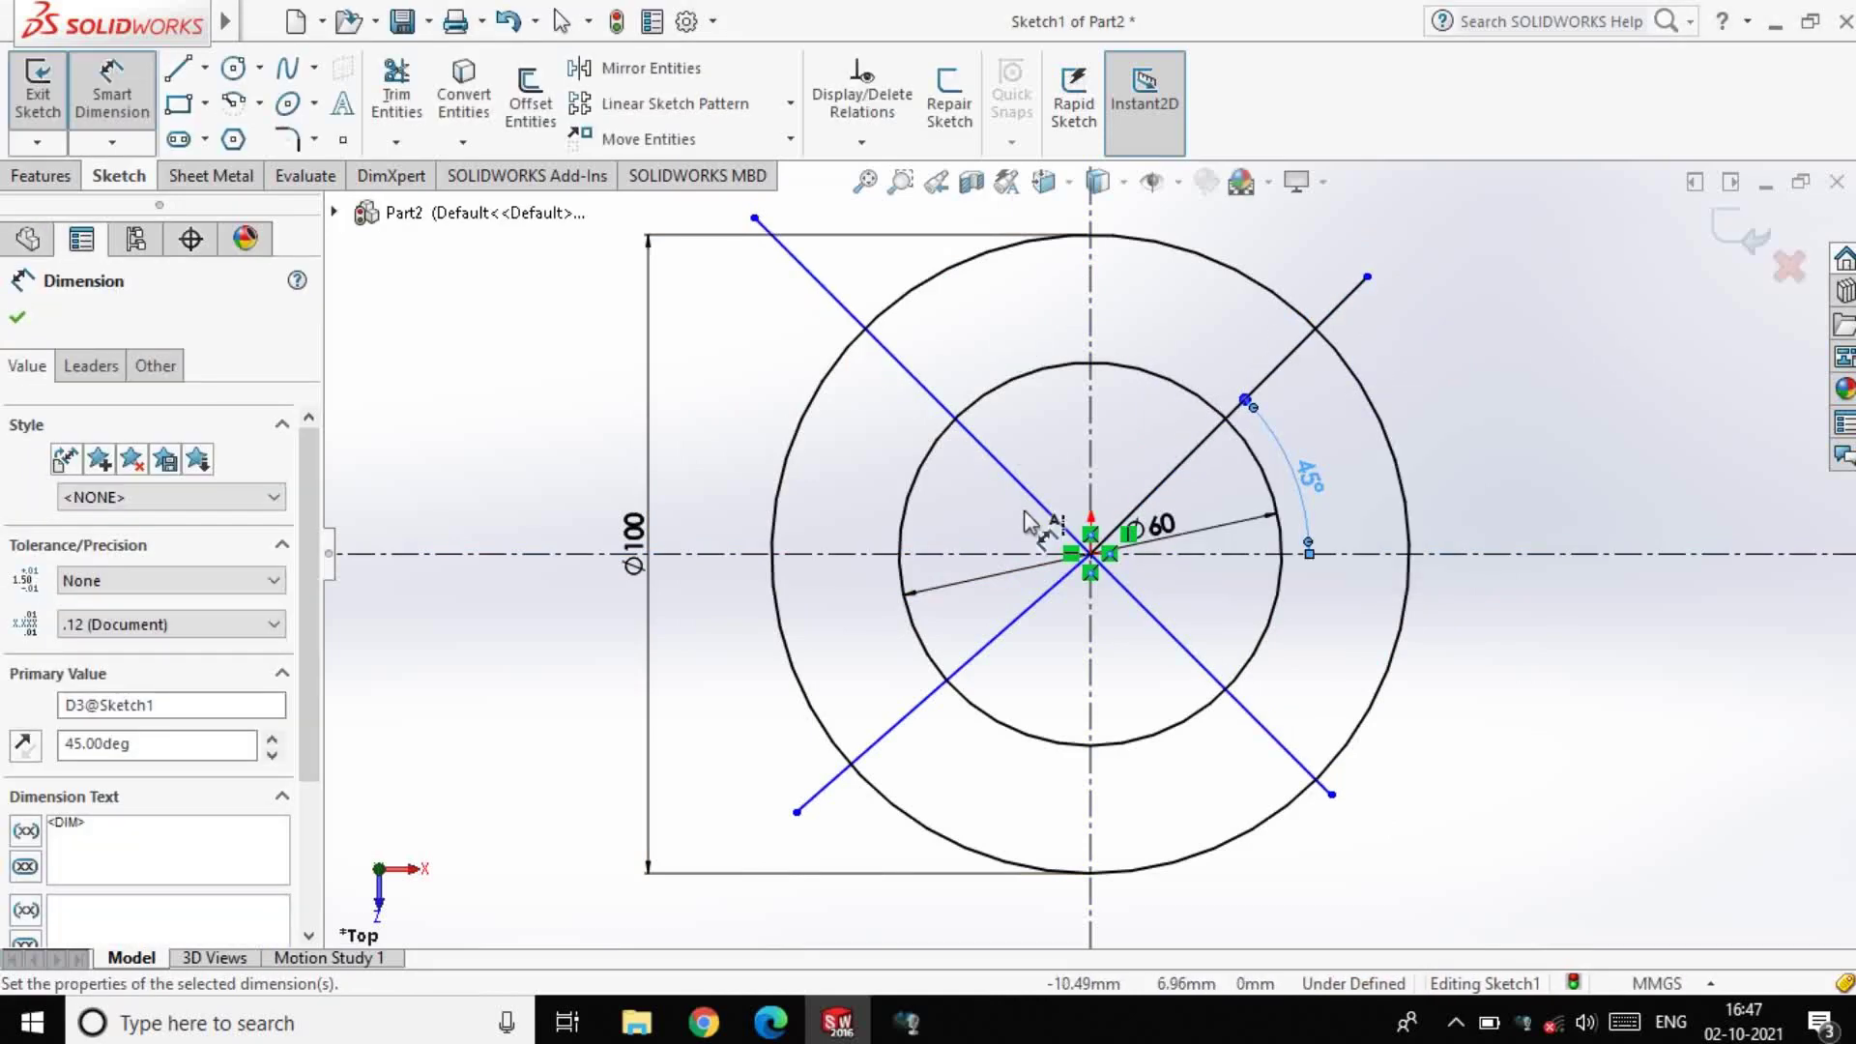
left_click(1033, 505)
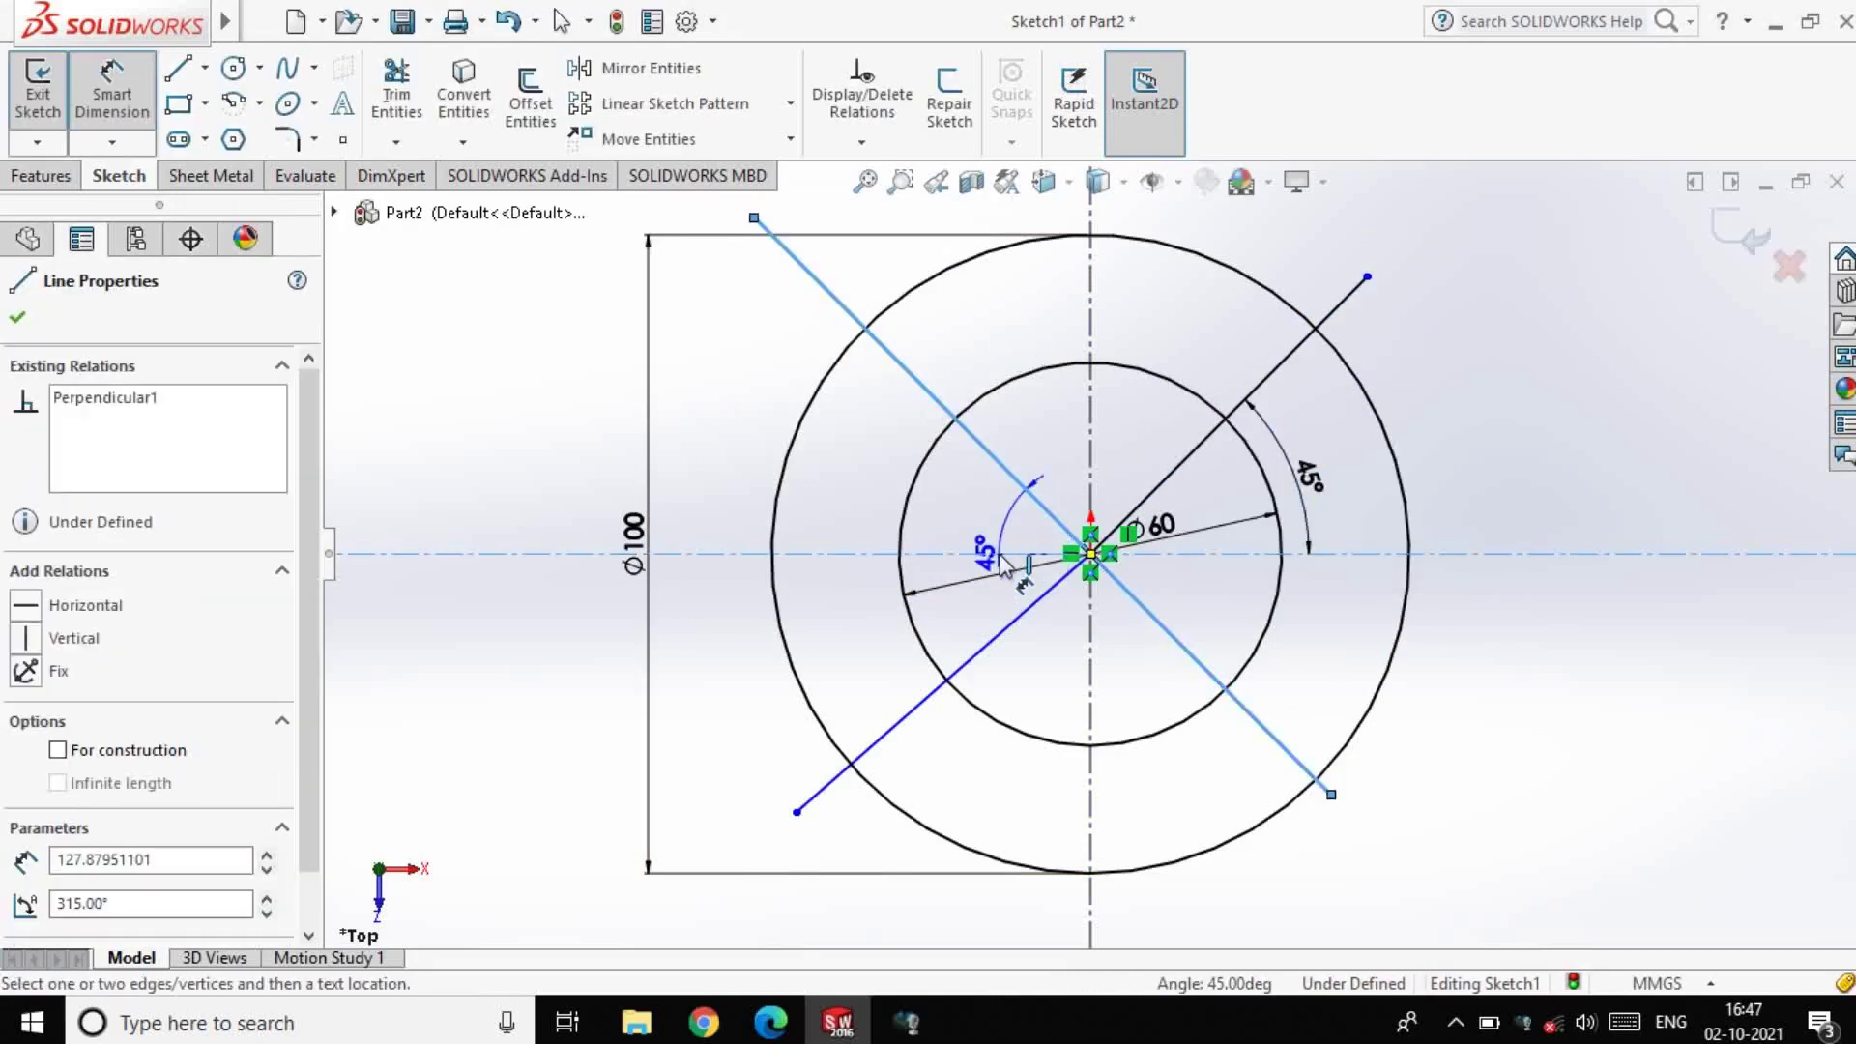
left_click(1050, 511)
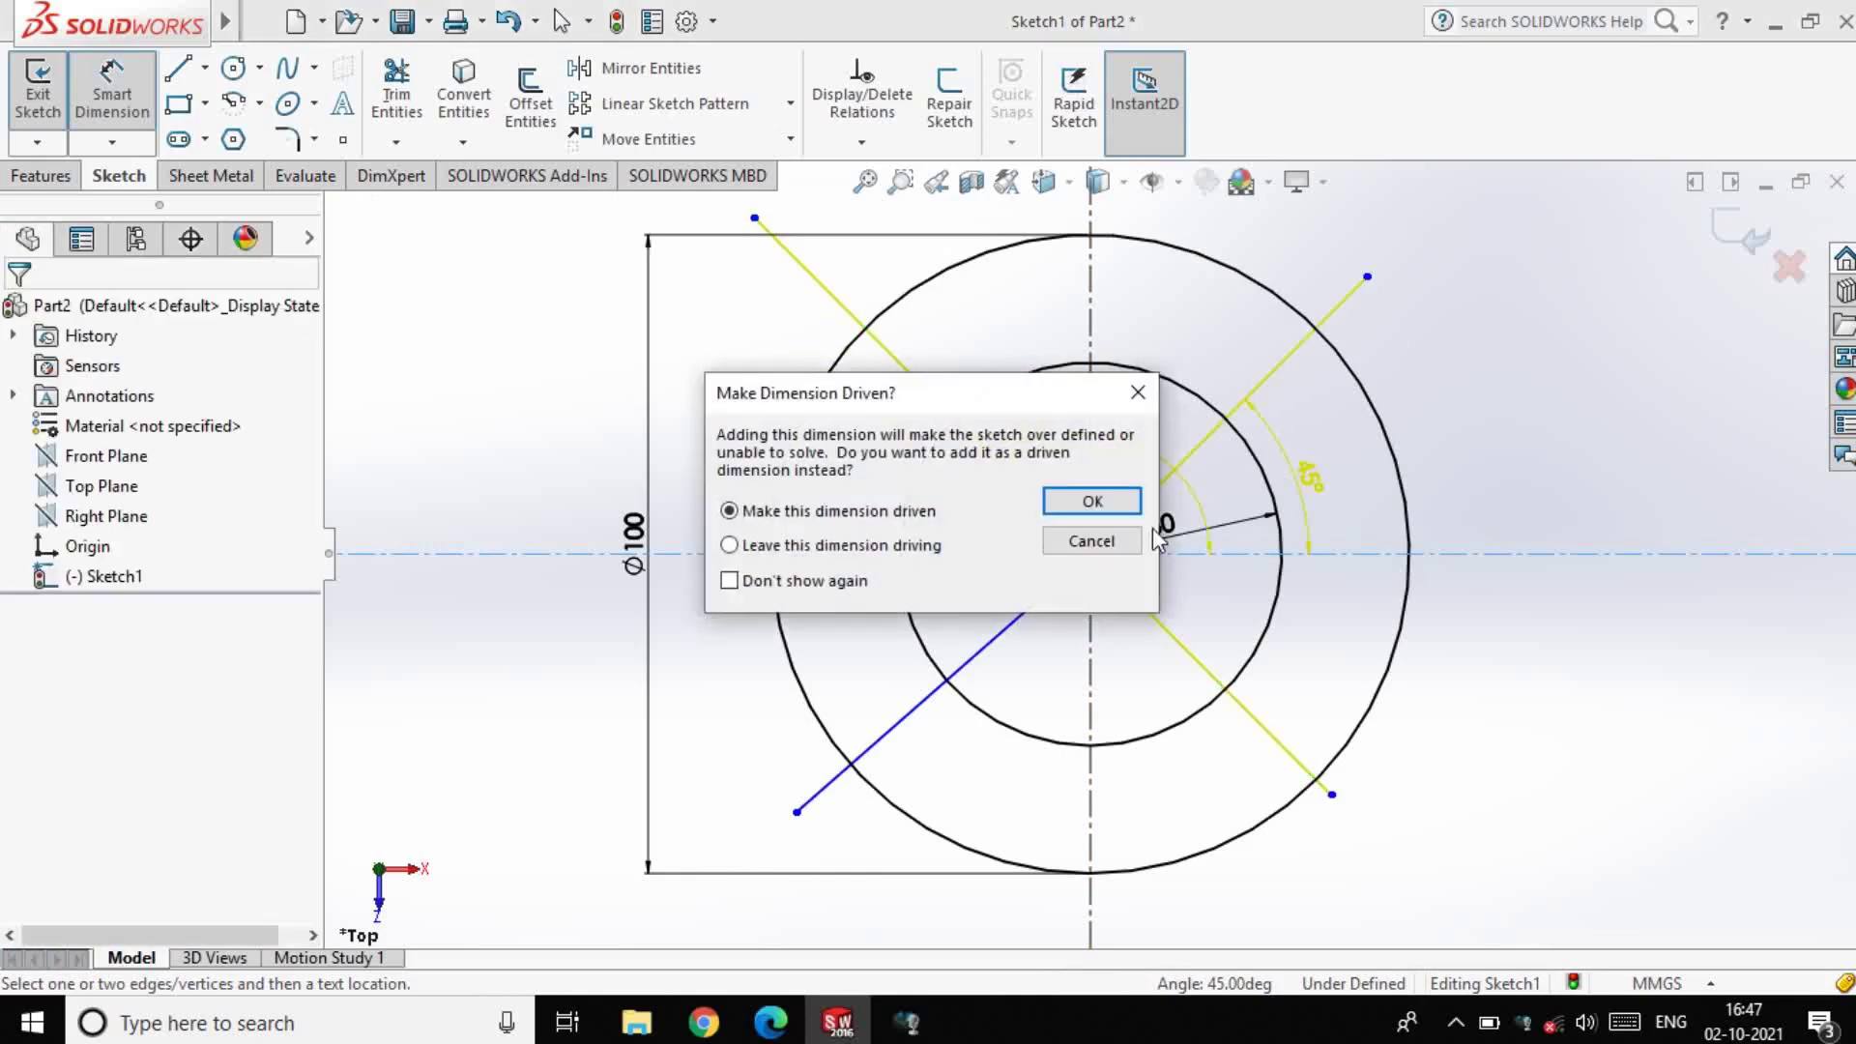
left_click(1086, 538)
left_click(1165, 479)
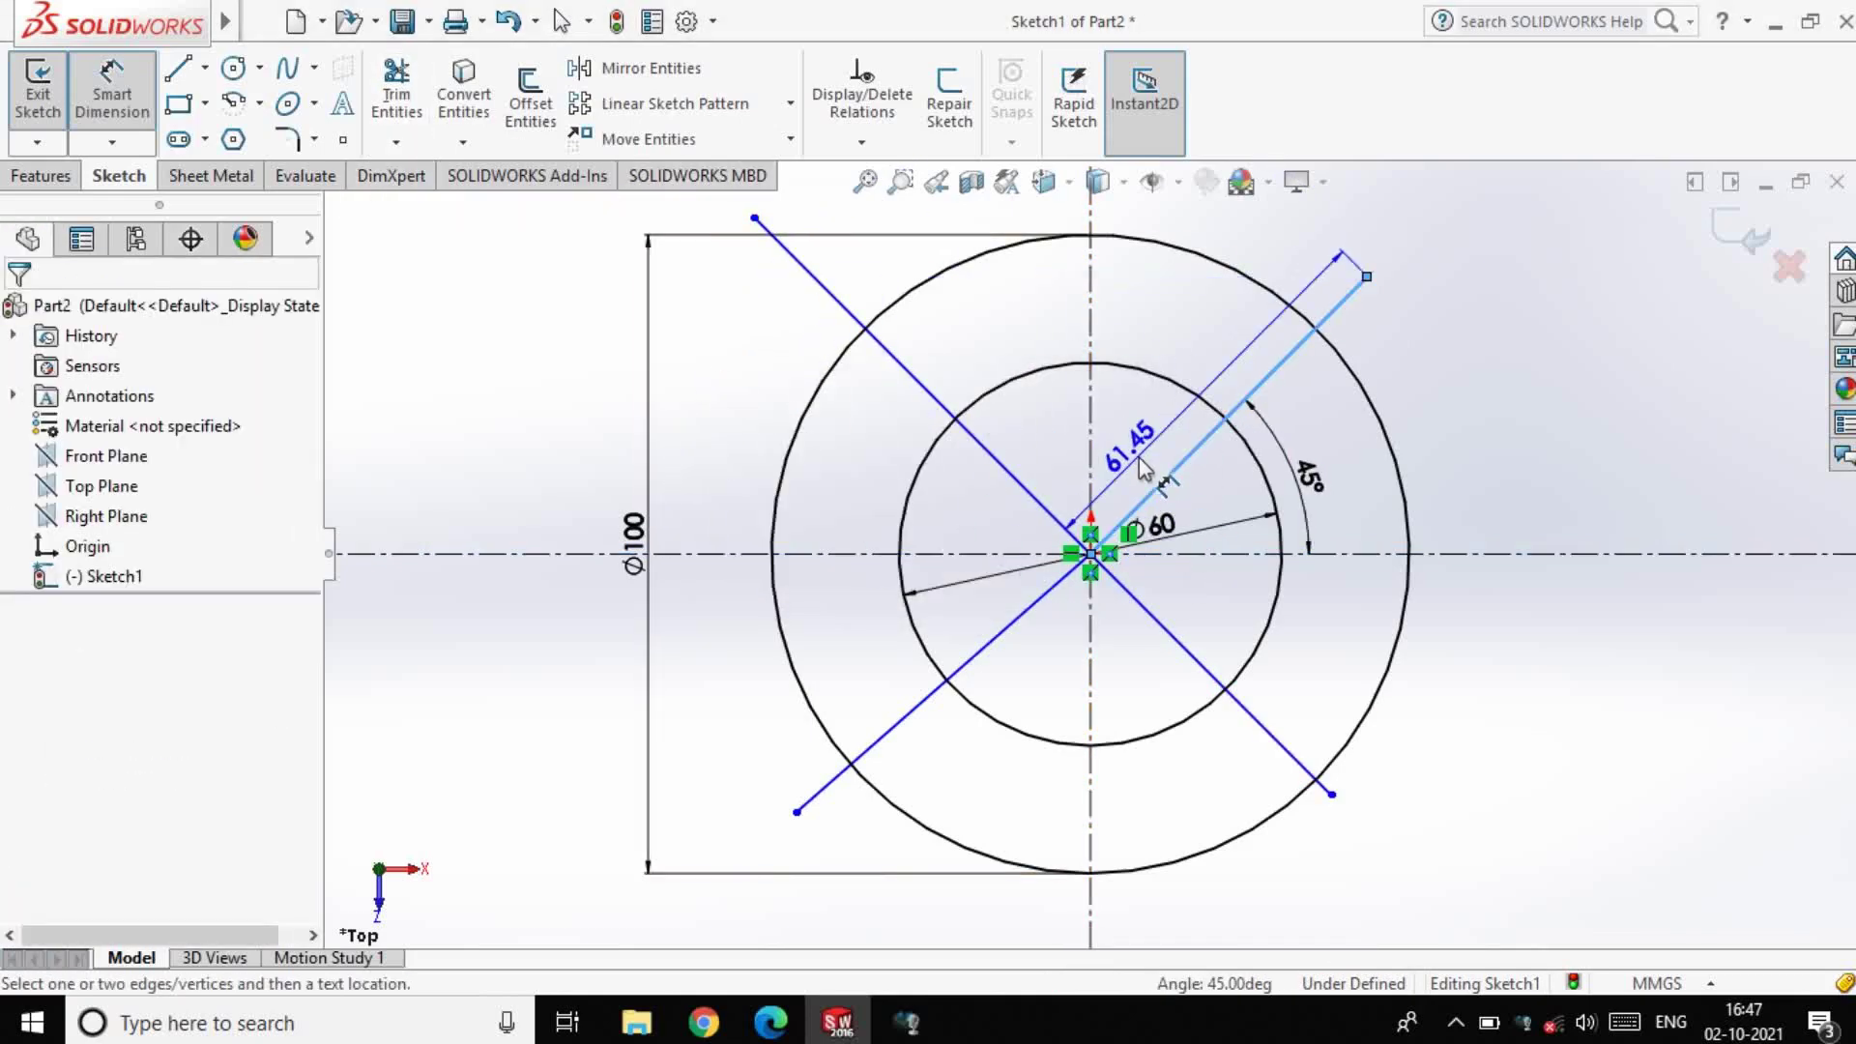
key("Escape")
key("Escape")
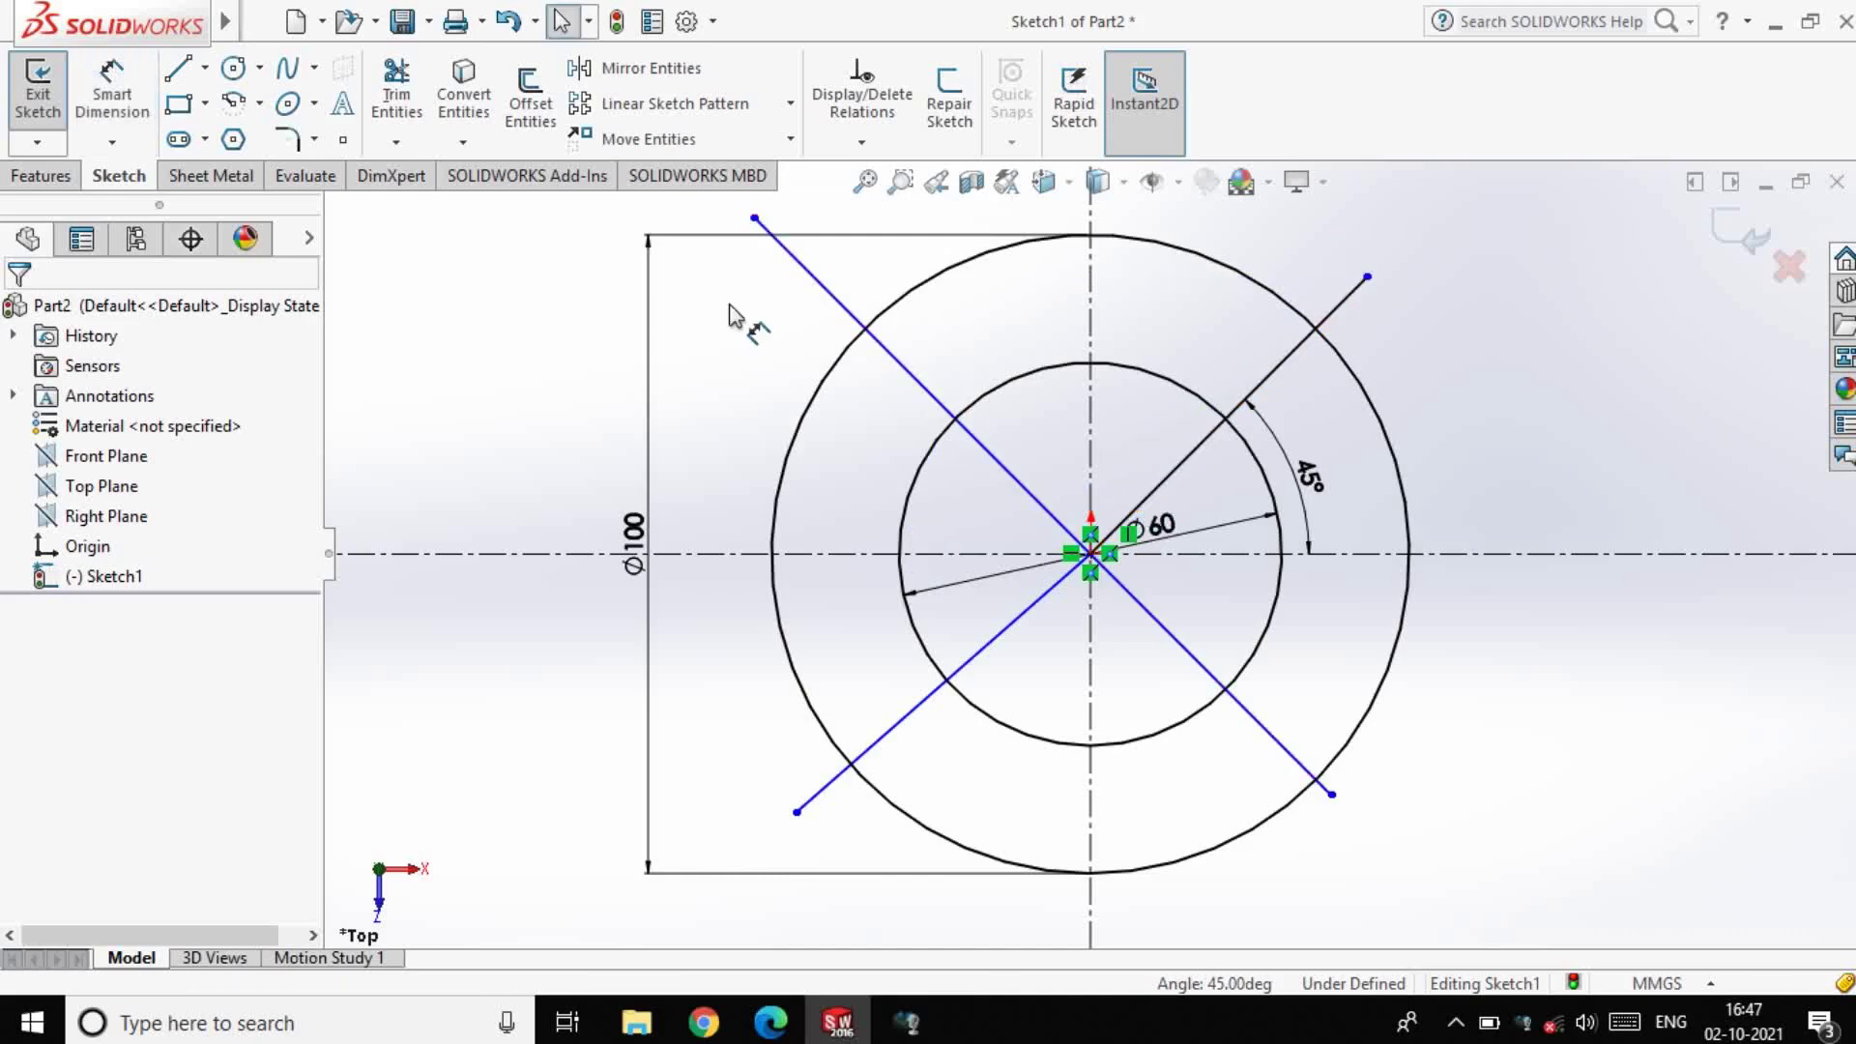
Make the lower-left and upper-right diagonal lines collinear
left_click(1030, 610)
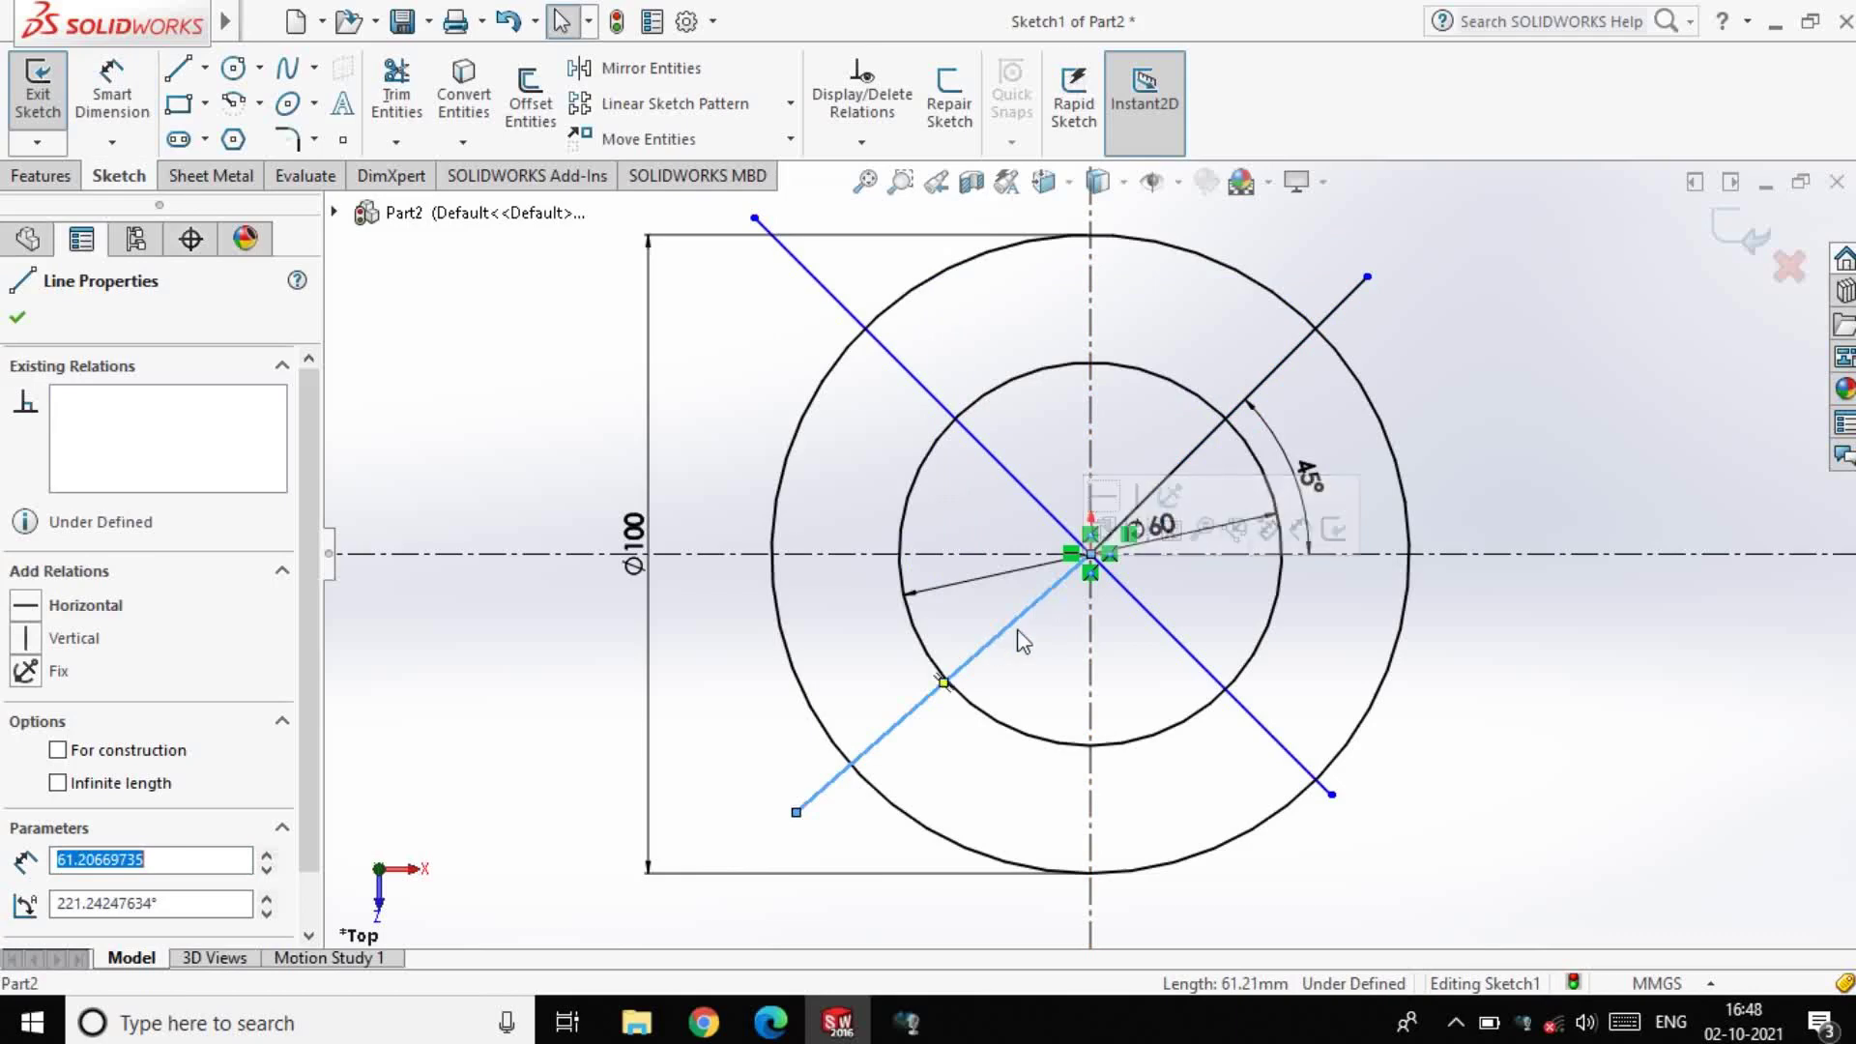
left_click(1214, 432, "ctrl")
left_click(78, 824)
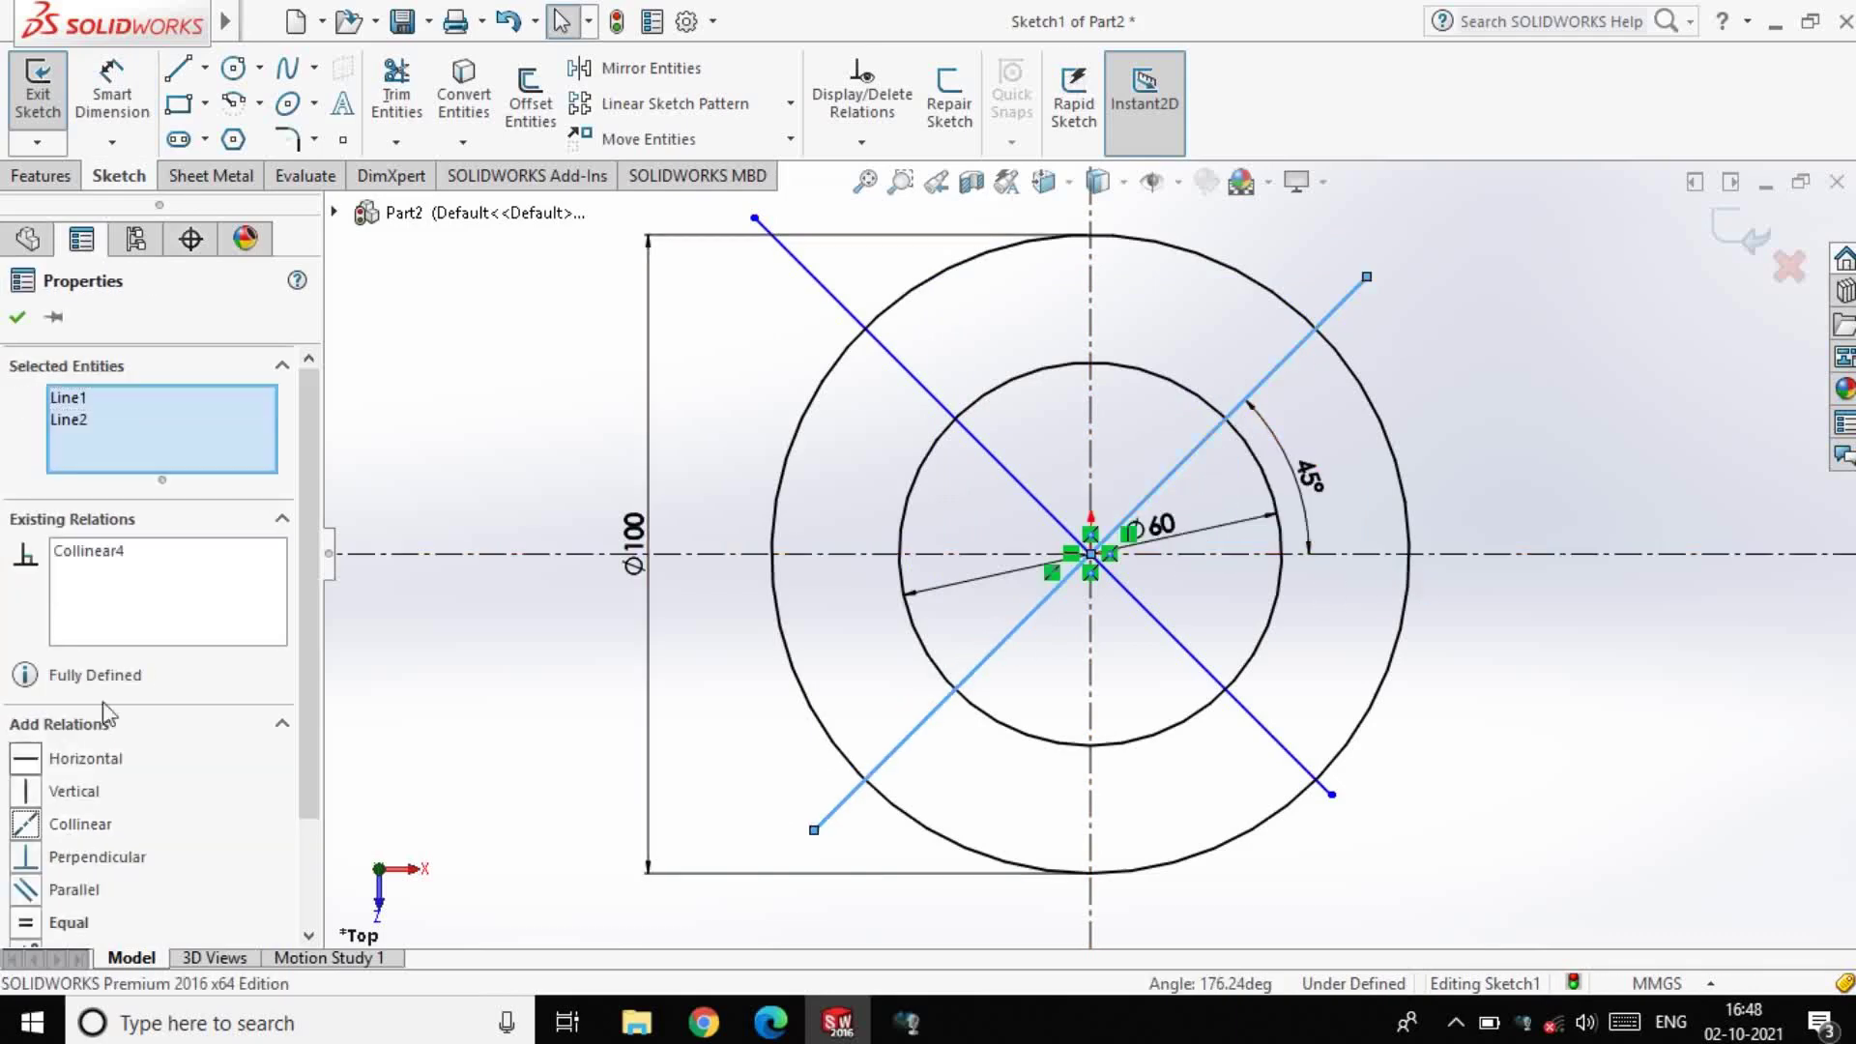
left_click(18, 319)
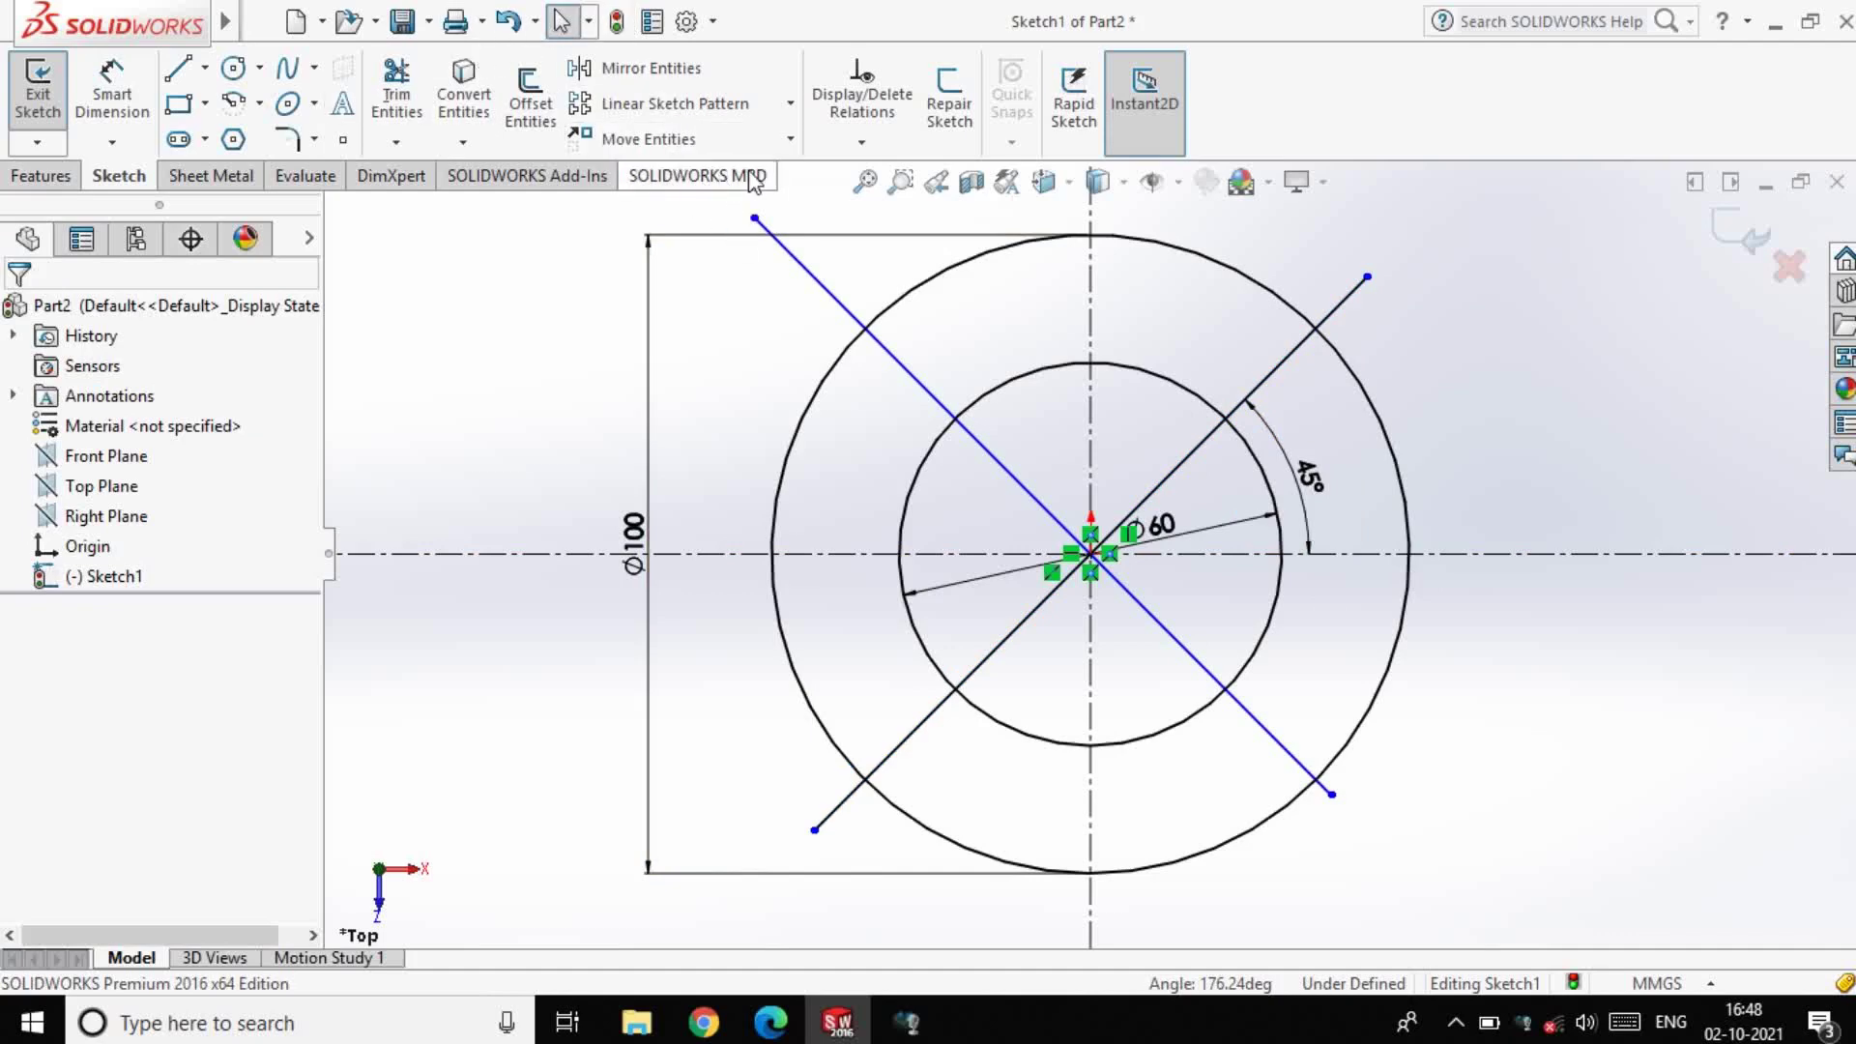
Power-trim the diagonals into four short spokes between the Ø60 and Ø100 circles
left_click(397, 94)
mouse_move(812, 271)
left_mouse_down()
mouse_move(983, 535)
mouse_move(1077, 585)
left_mouse_up()
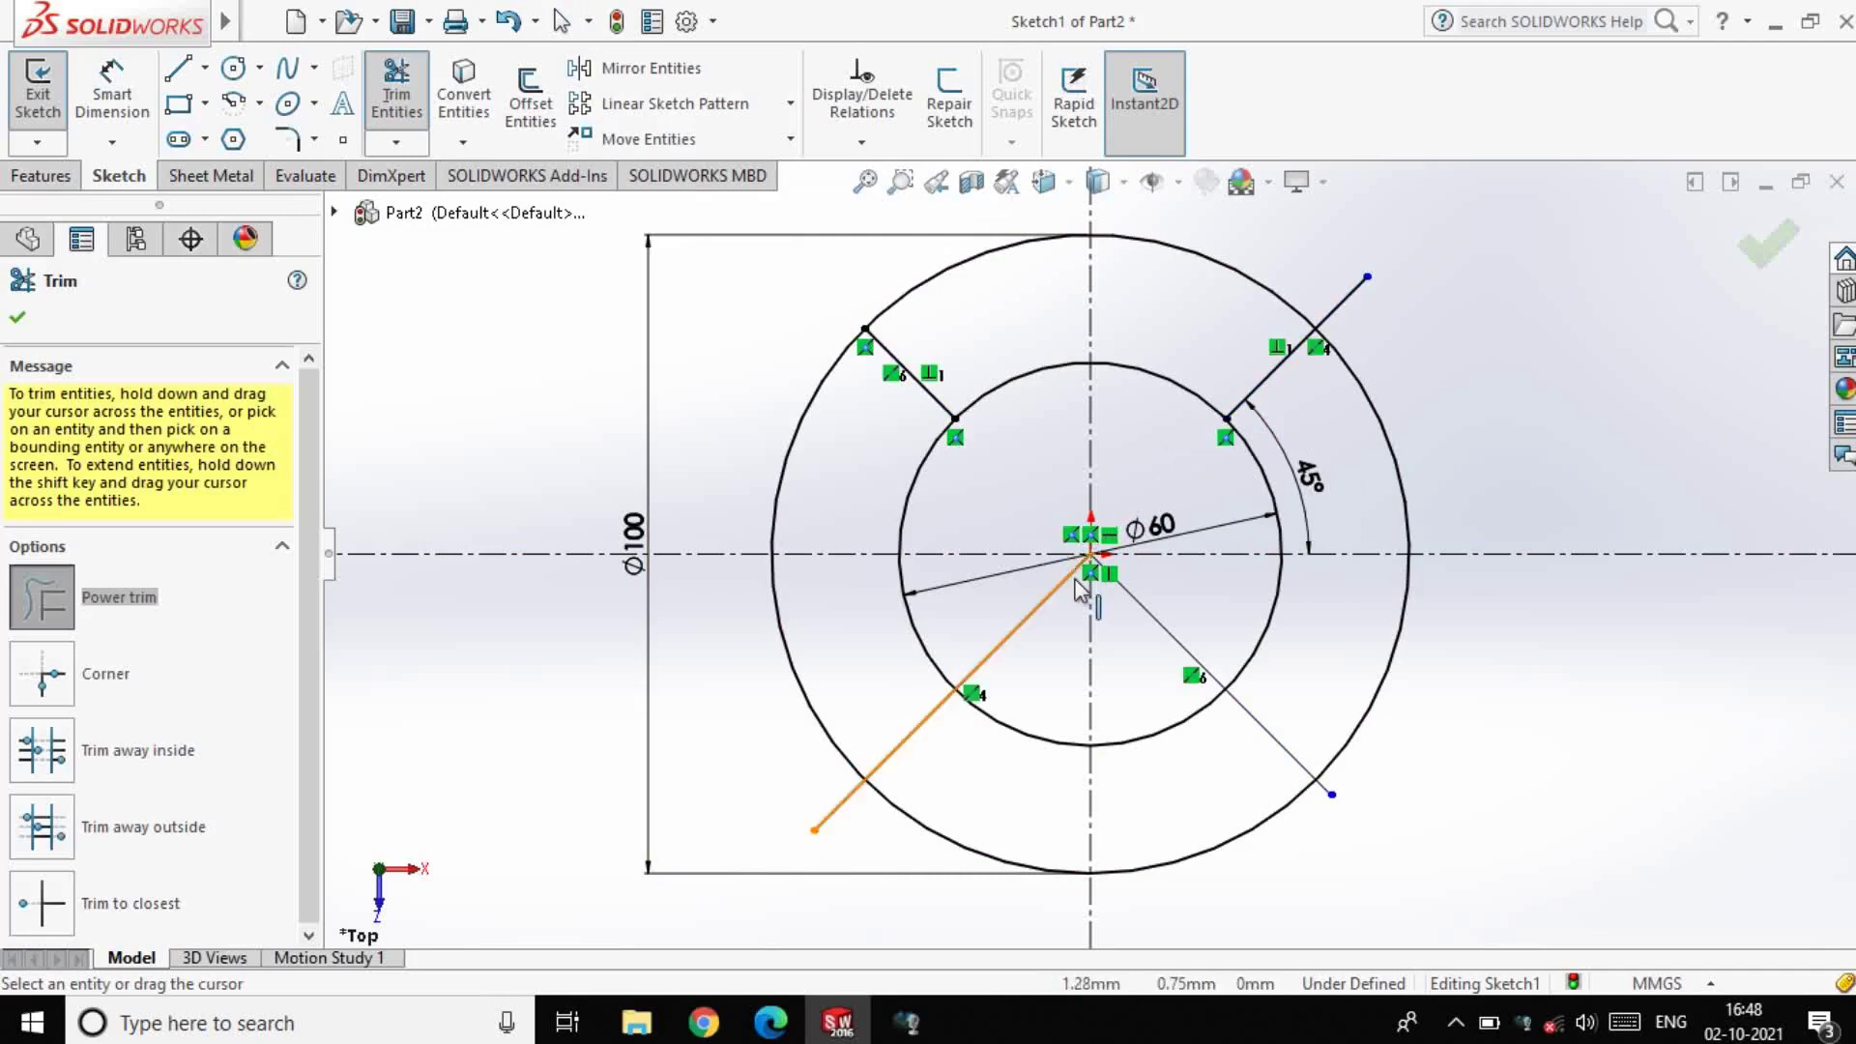
left_click(1352, 280)
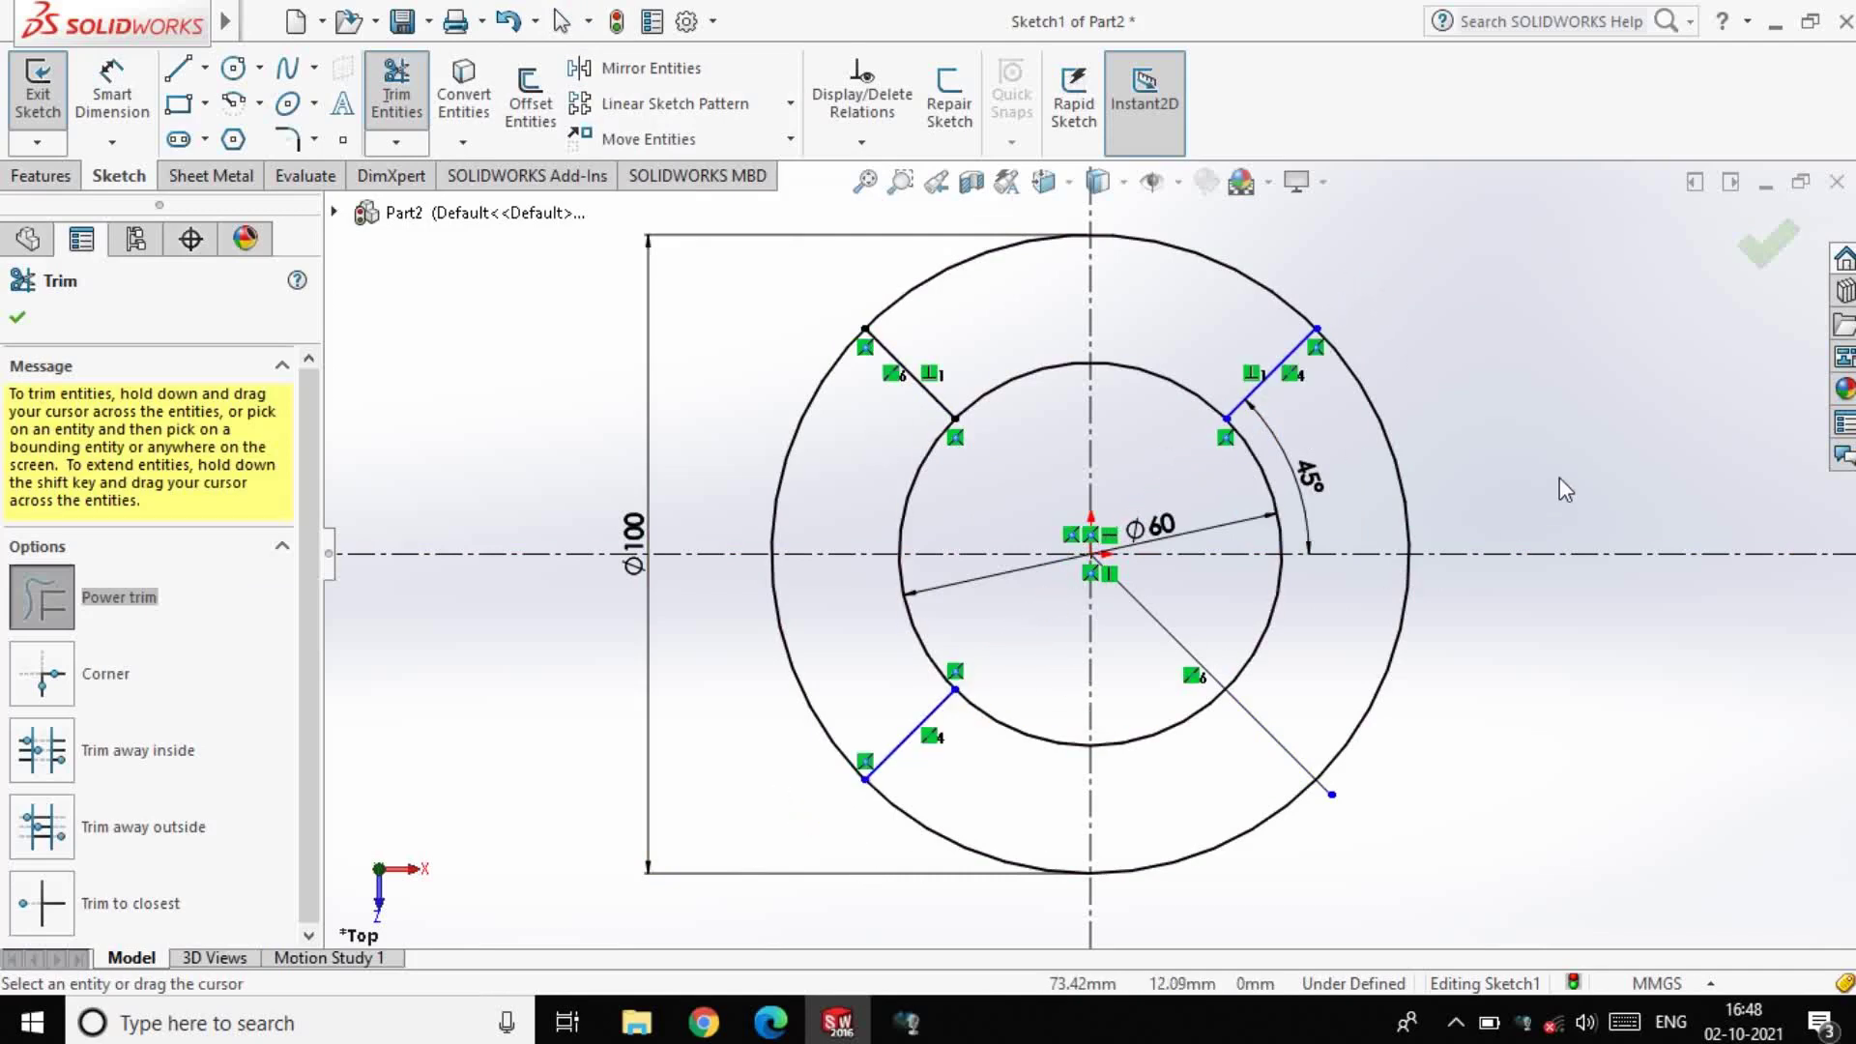
left_click_drag(1199, 600, 1131, 622)
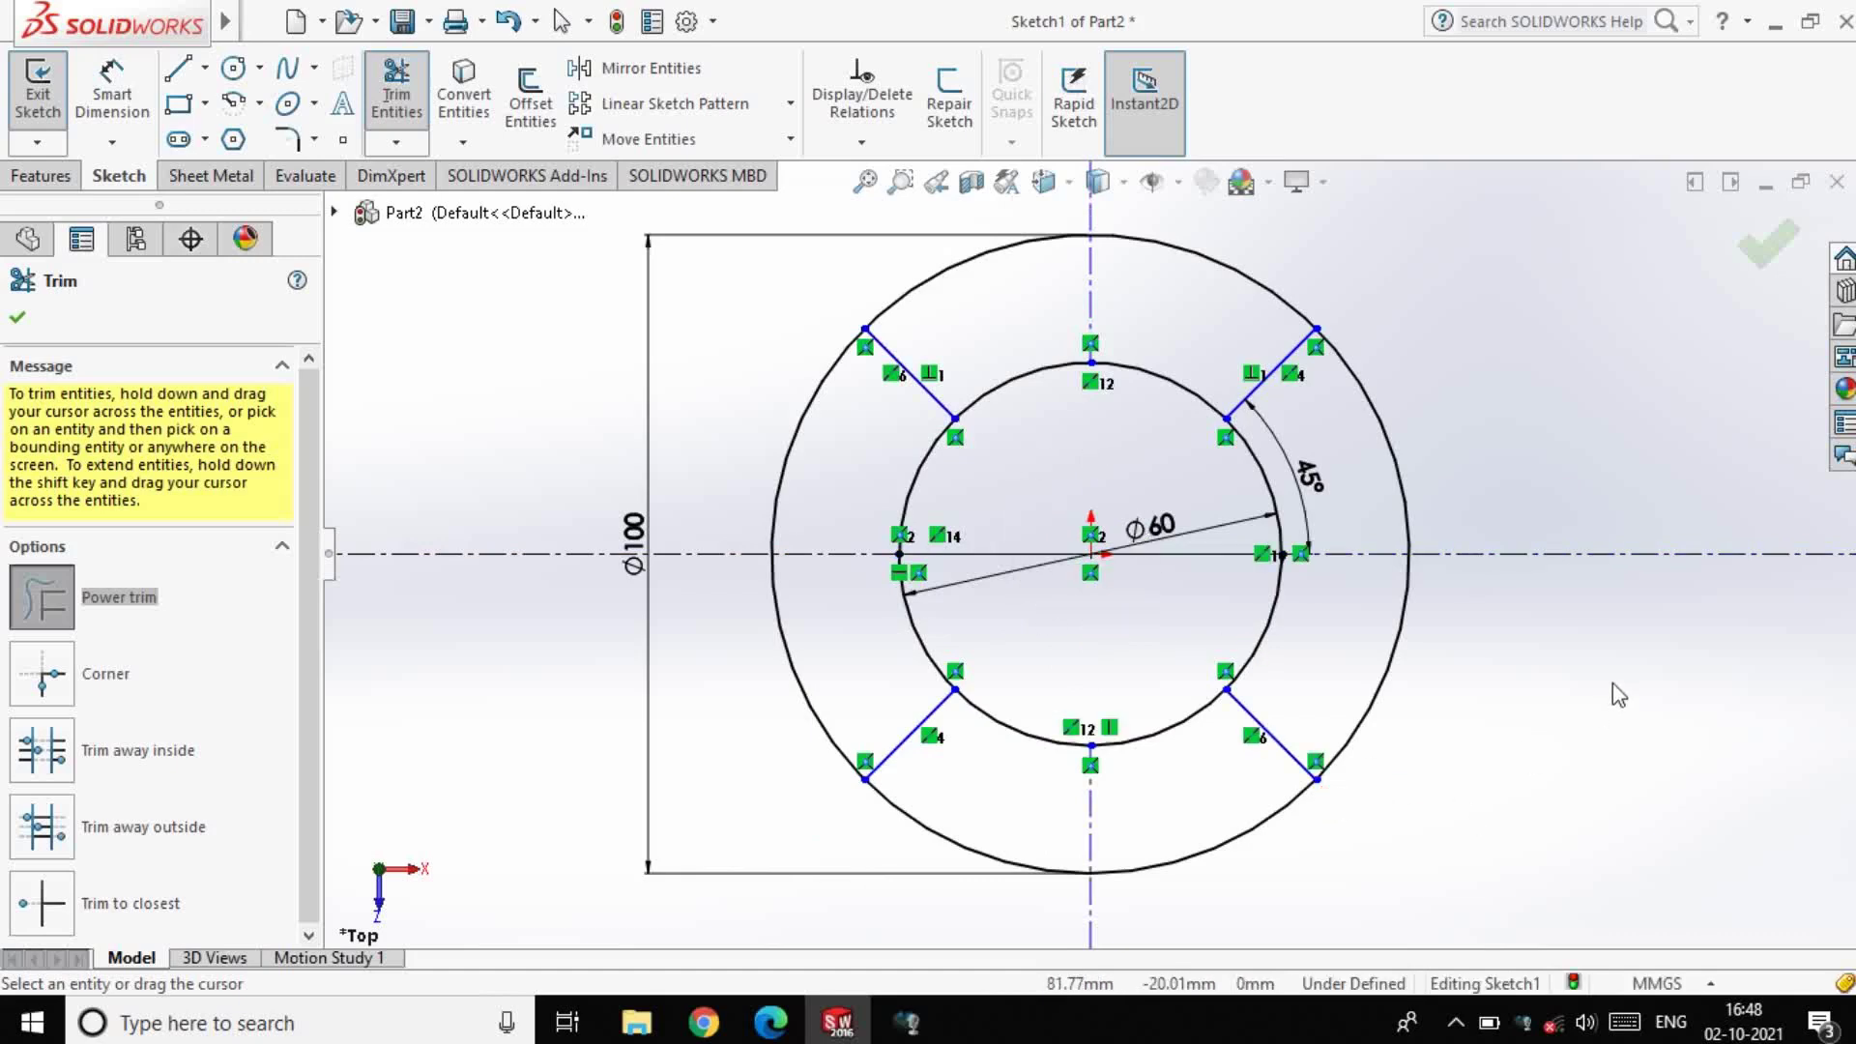
key("Escape")
Draw the crossbar outline: a vertical segment at centre and two lines running right past the ring
left_click(177, 68)
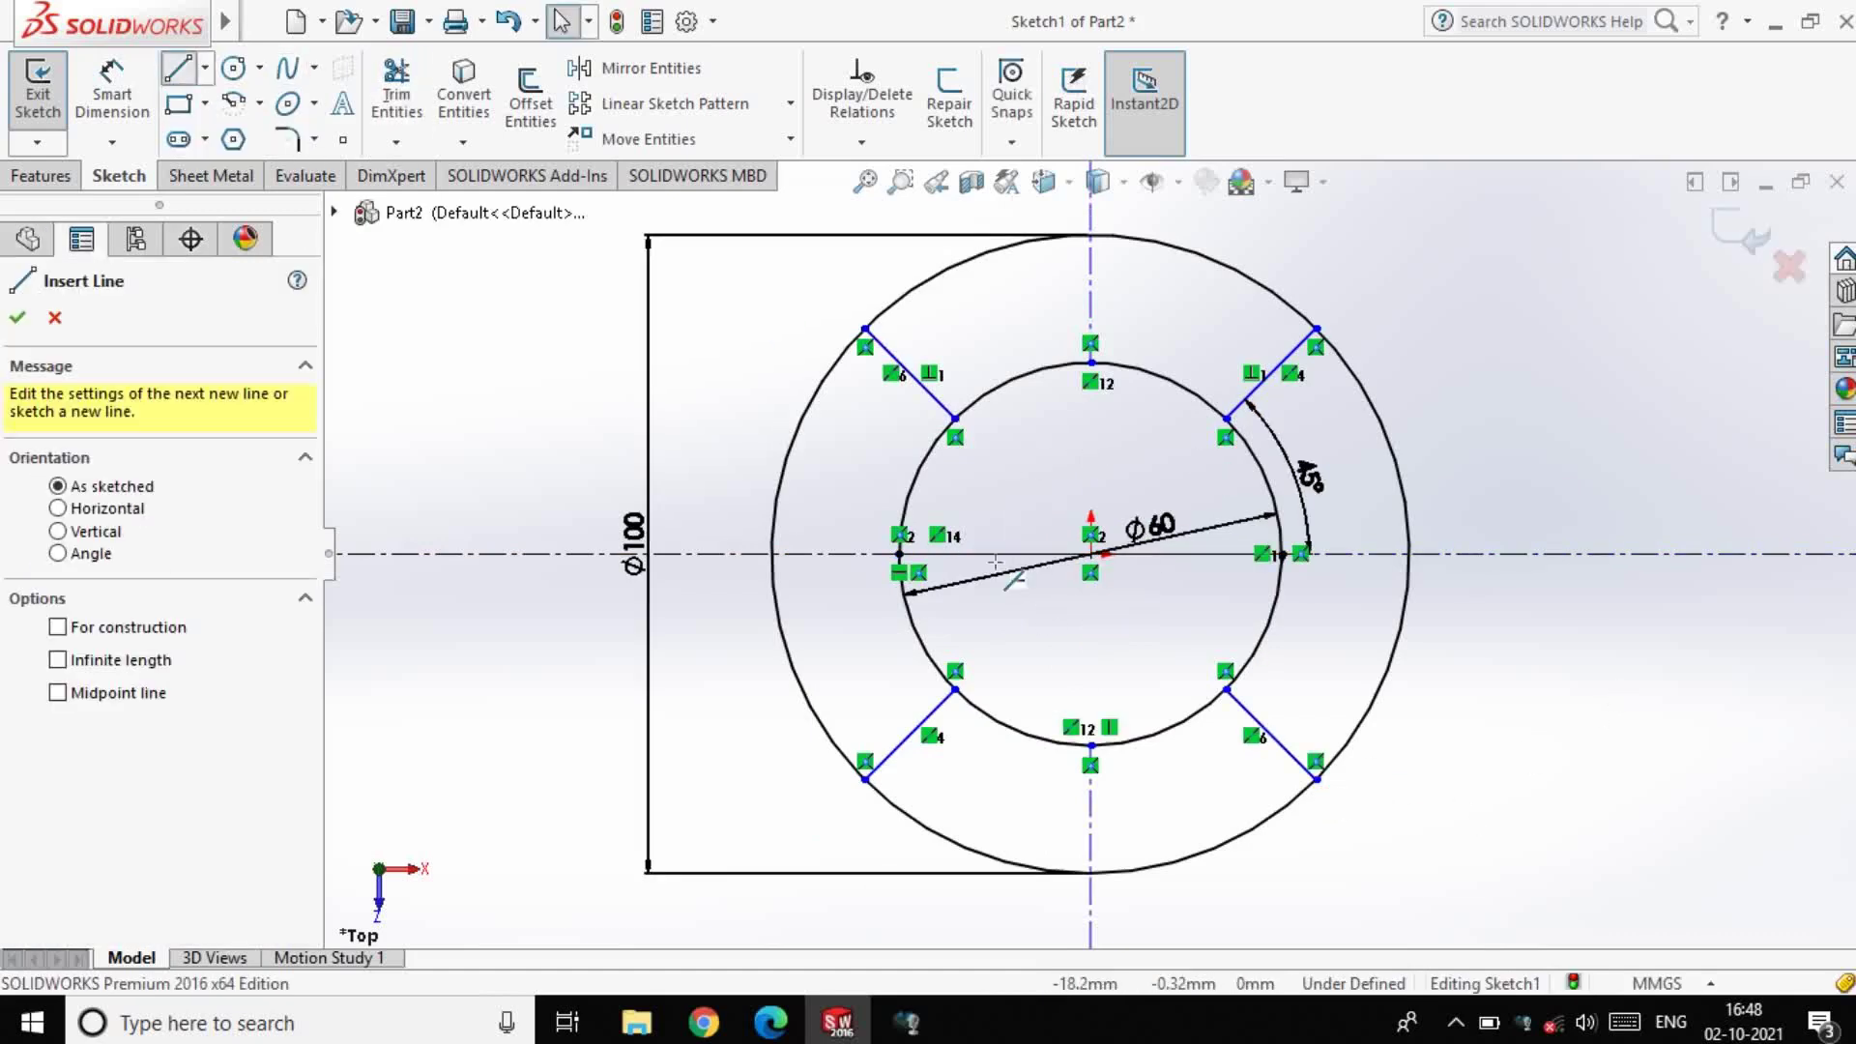
left_click(1091, 554)
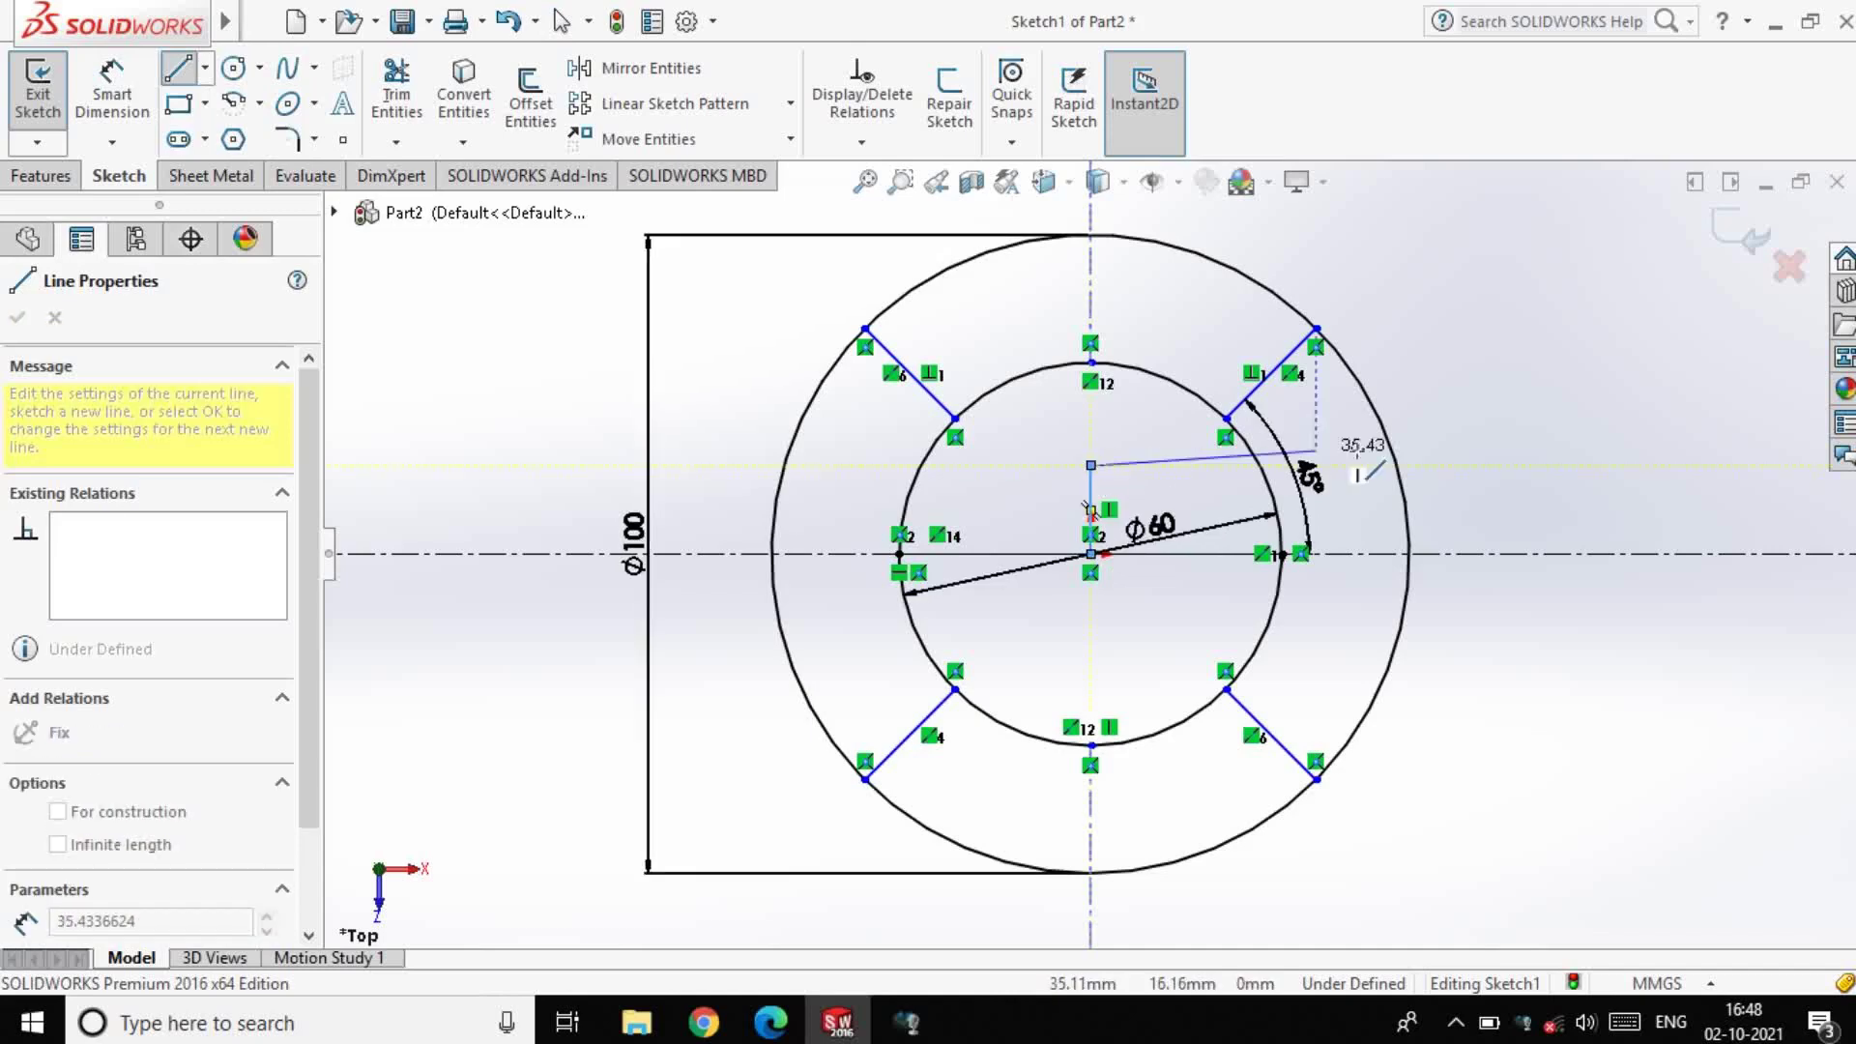
double_click(1514, 465)
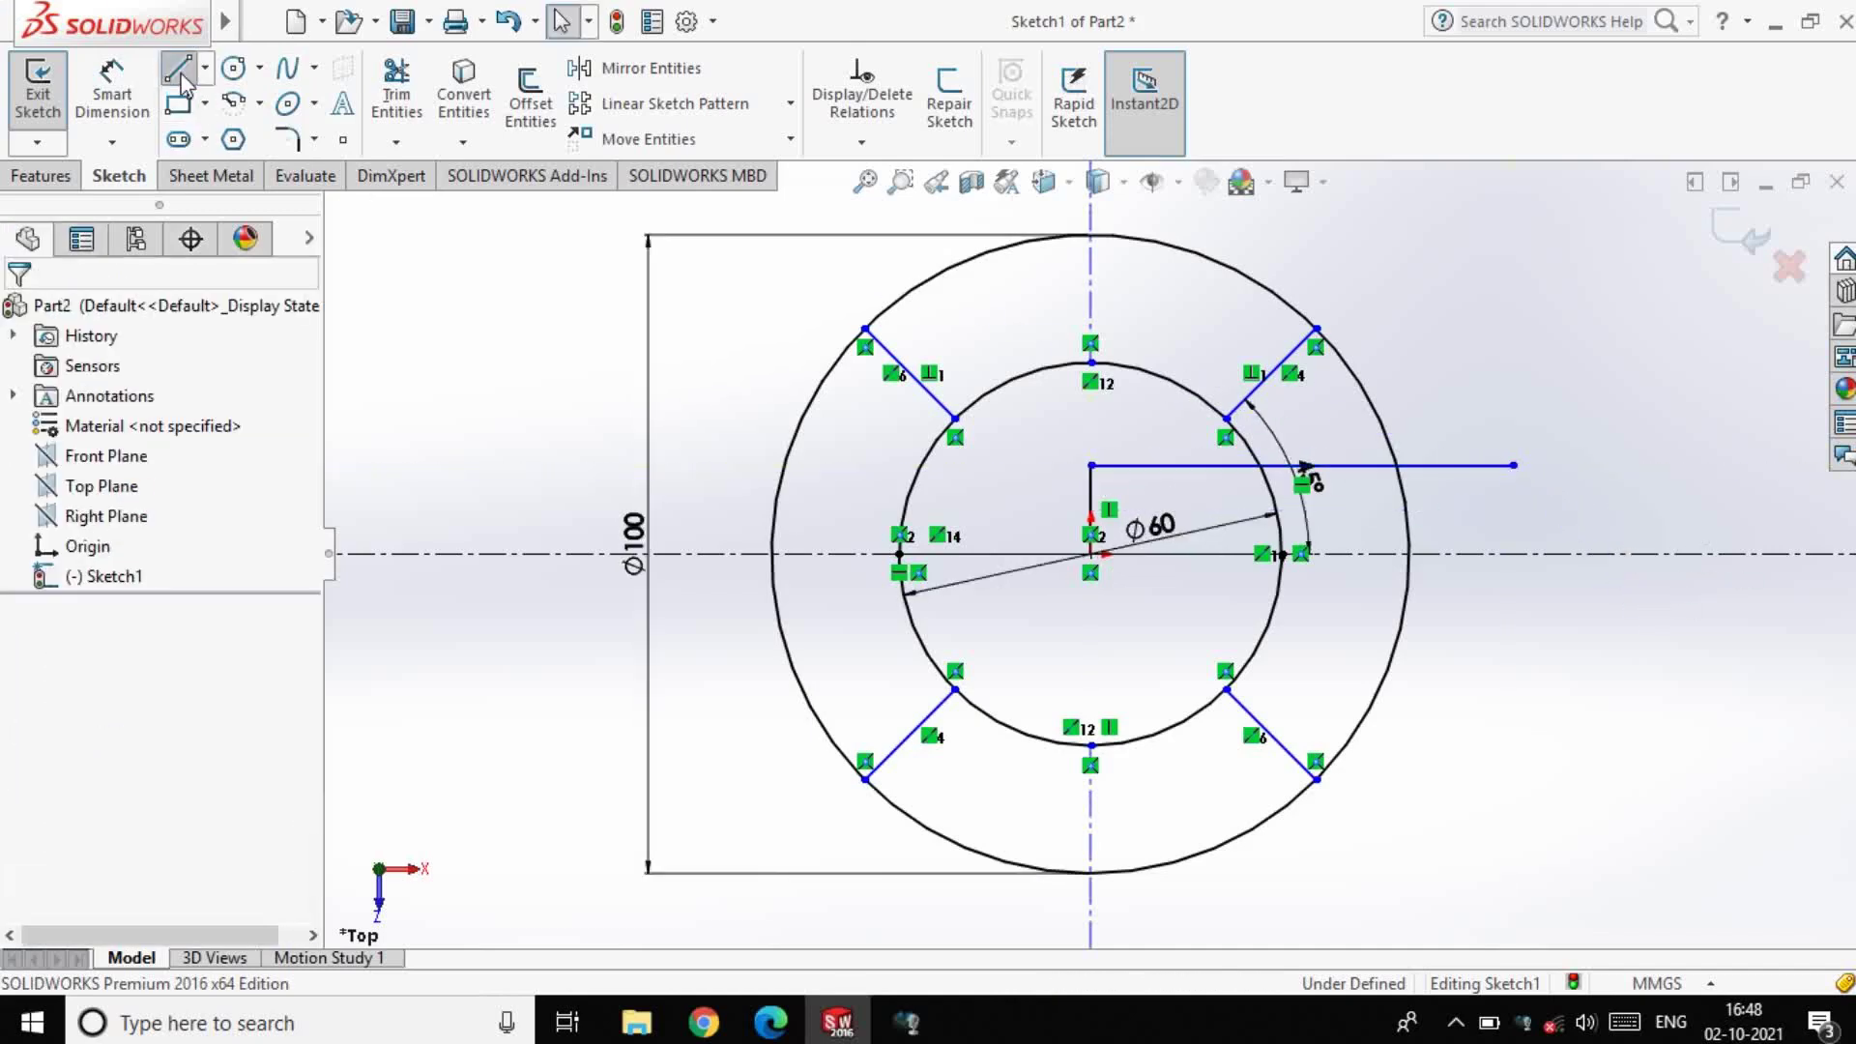
left_click(1091, 554)
left_click(1091, 631)
left_click(1572, 642)
key("Escape")
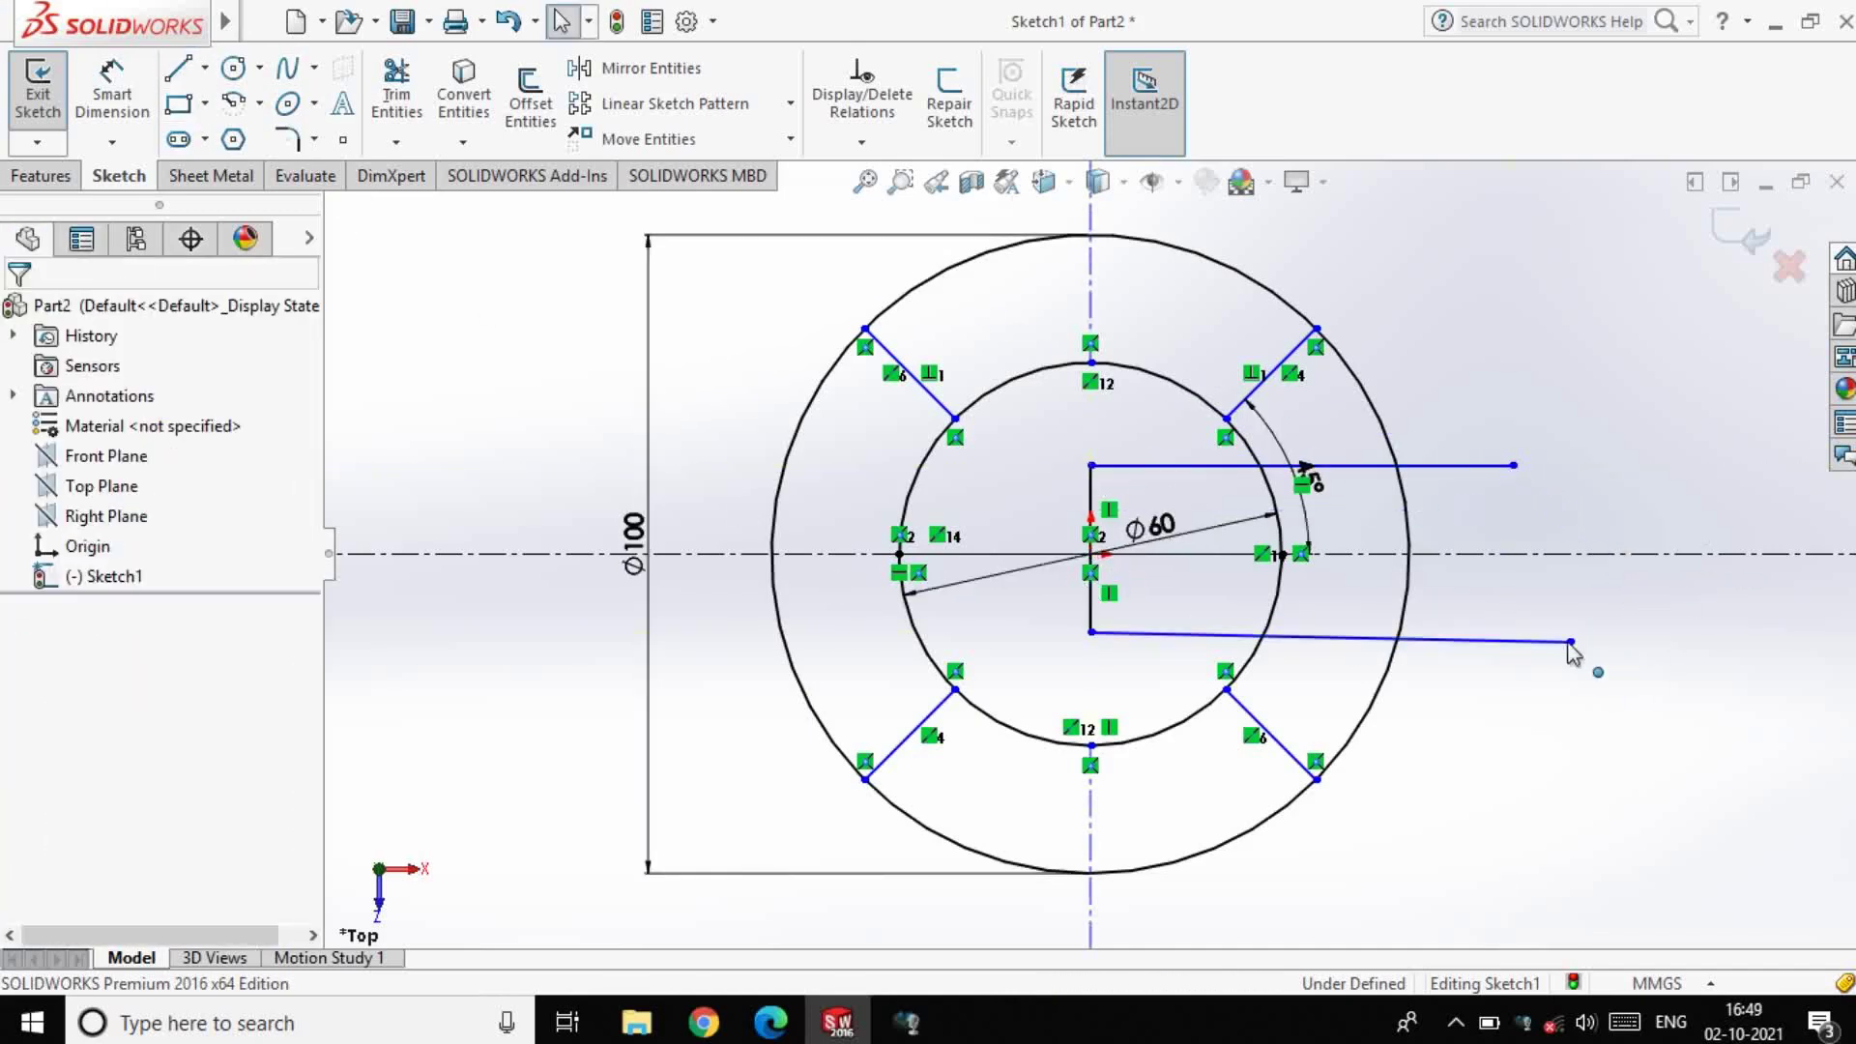
Make the crossbar lines horizontal and the centre segments vertical
left_click(1327, 638)
left_click(1530, 525)
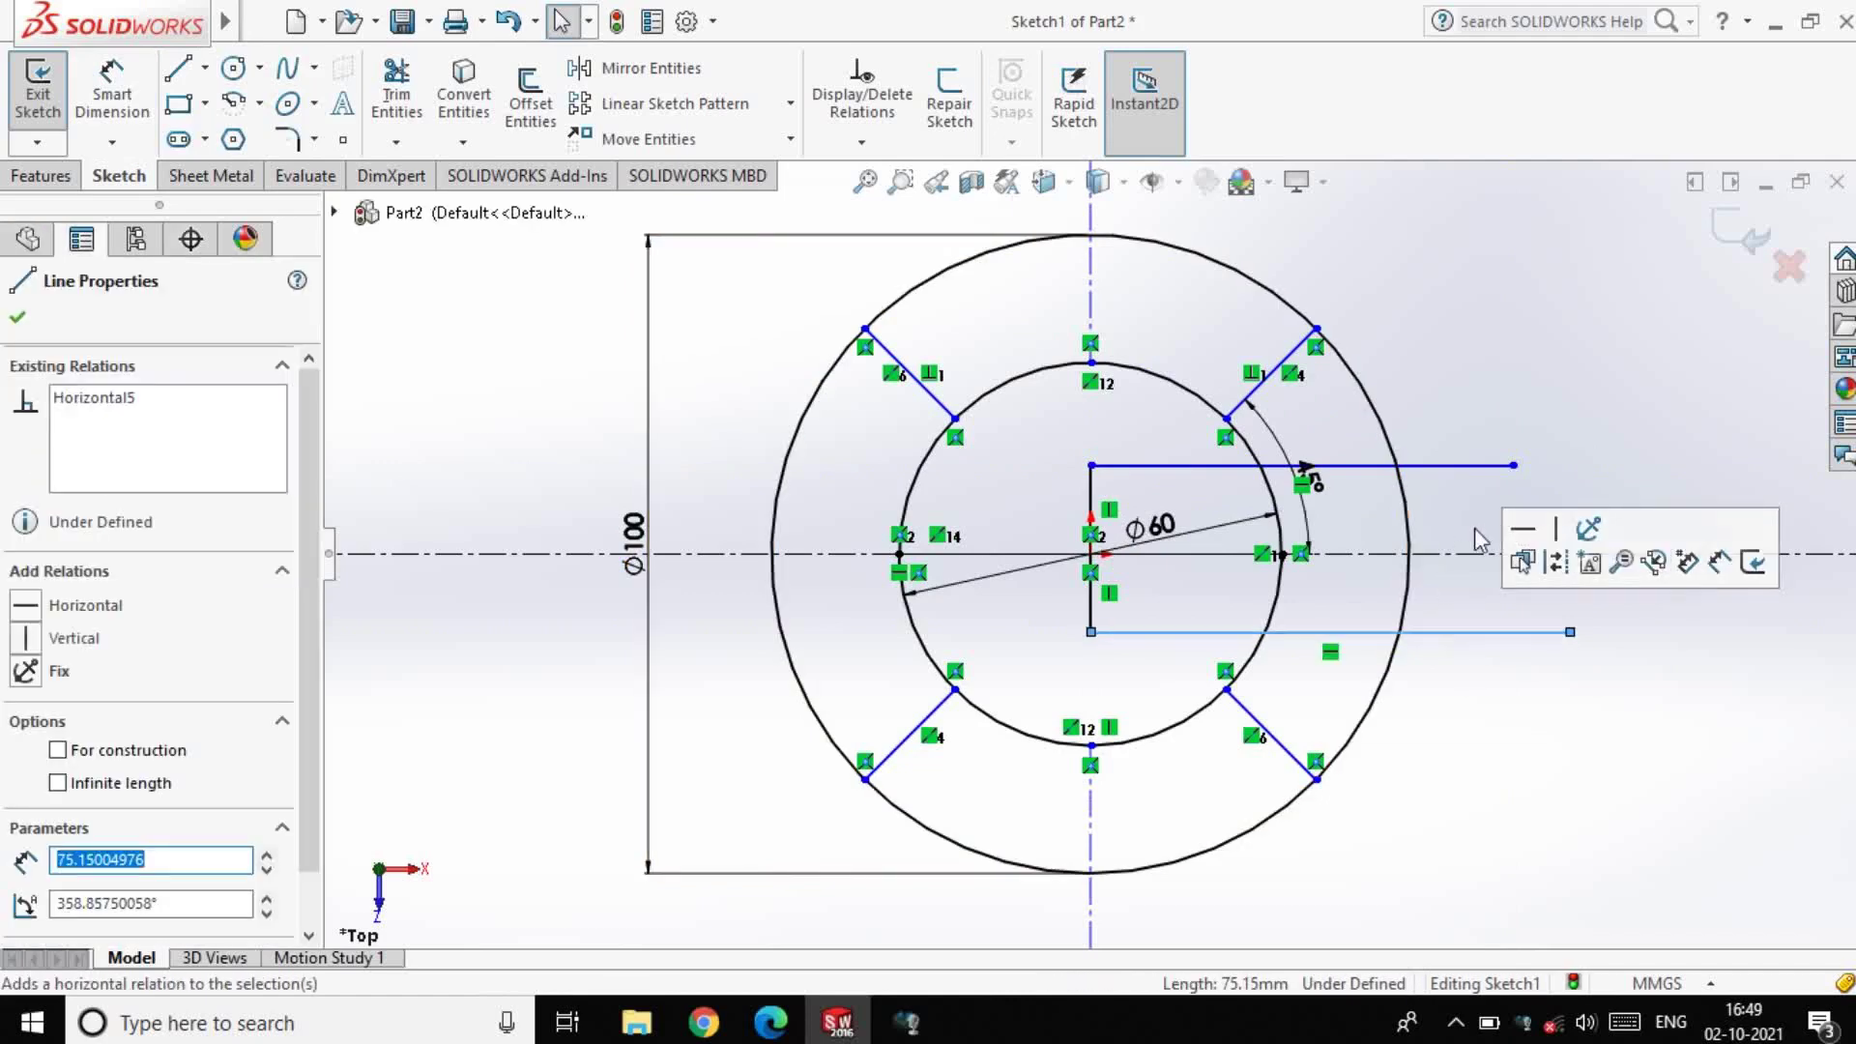
left_click(1144, 467)
key("Escape")
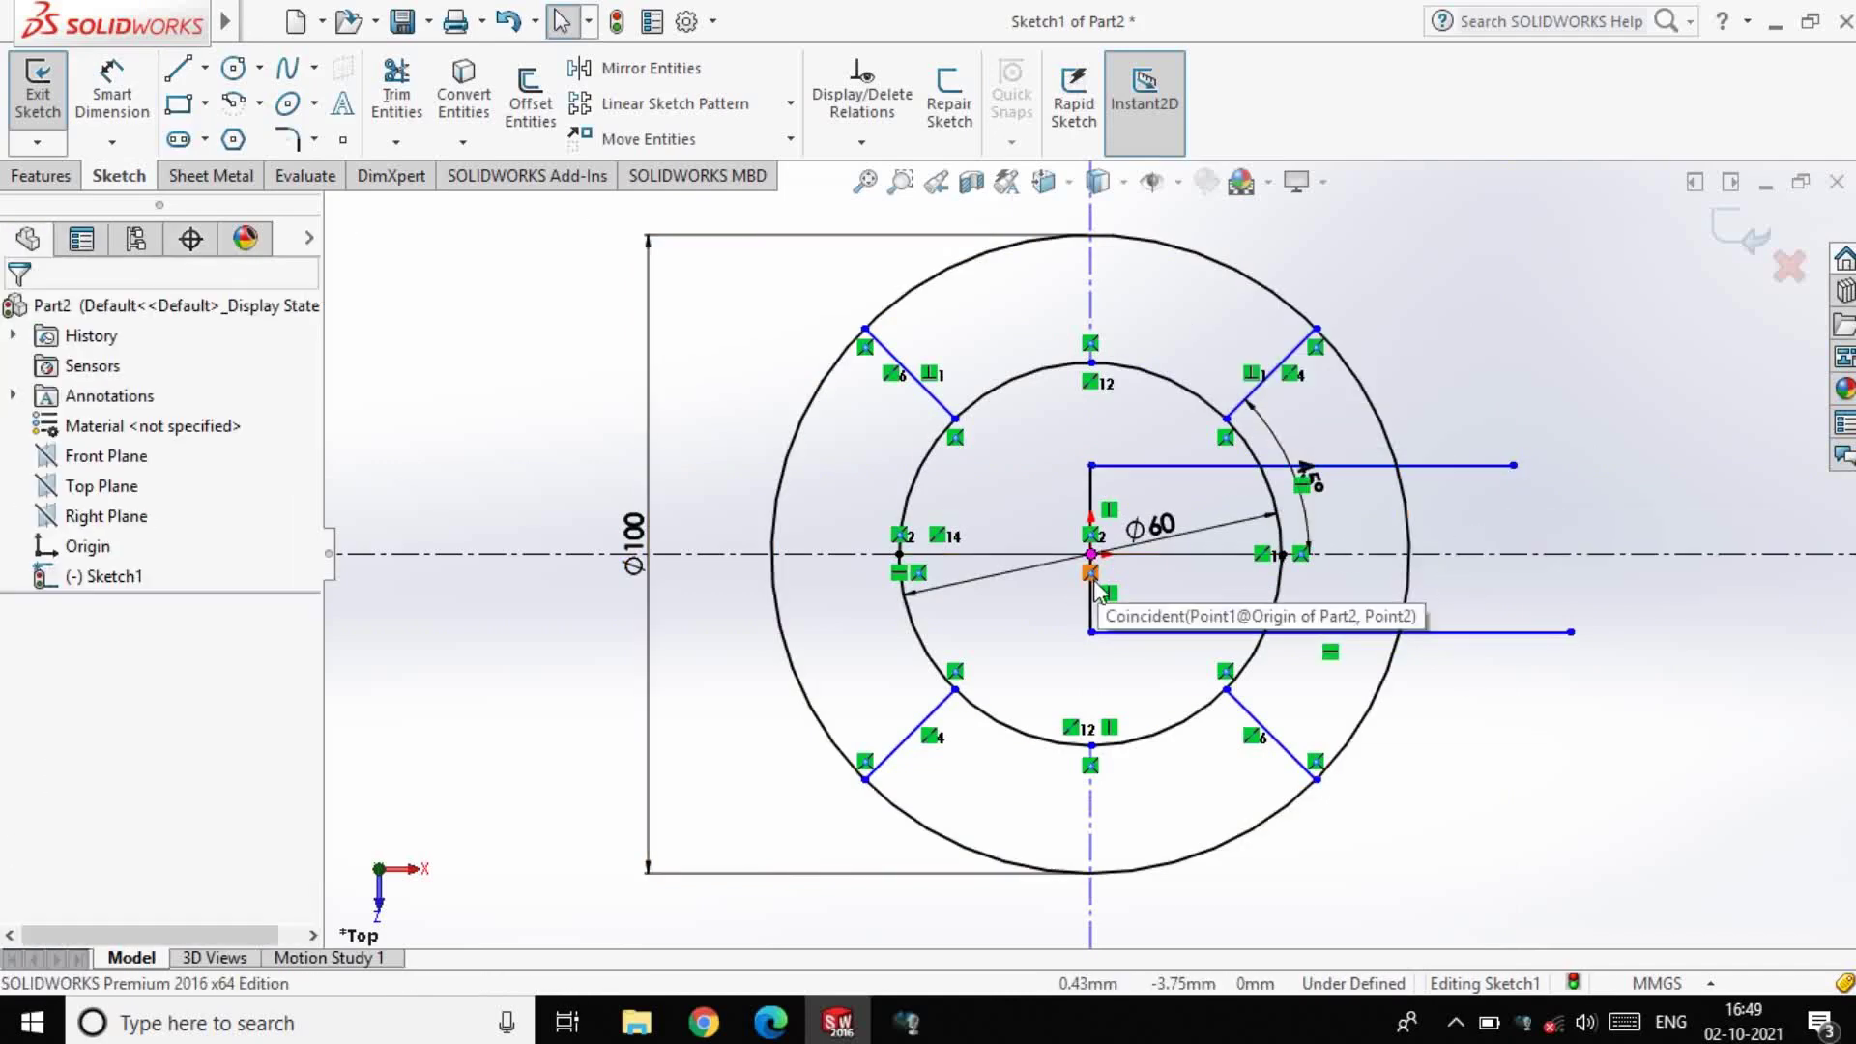
left_click(1096, 587)
left_click(1090, 488)
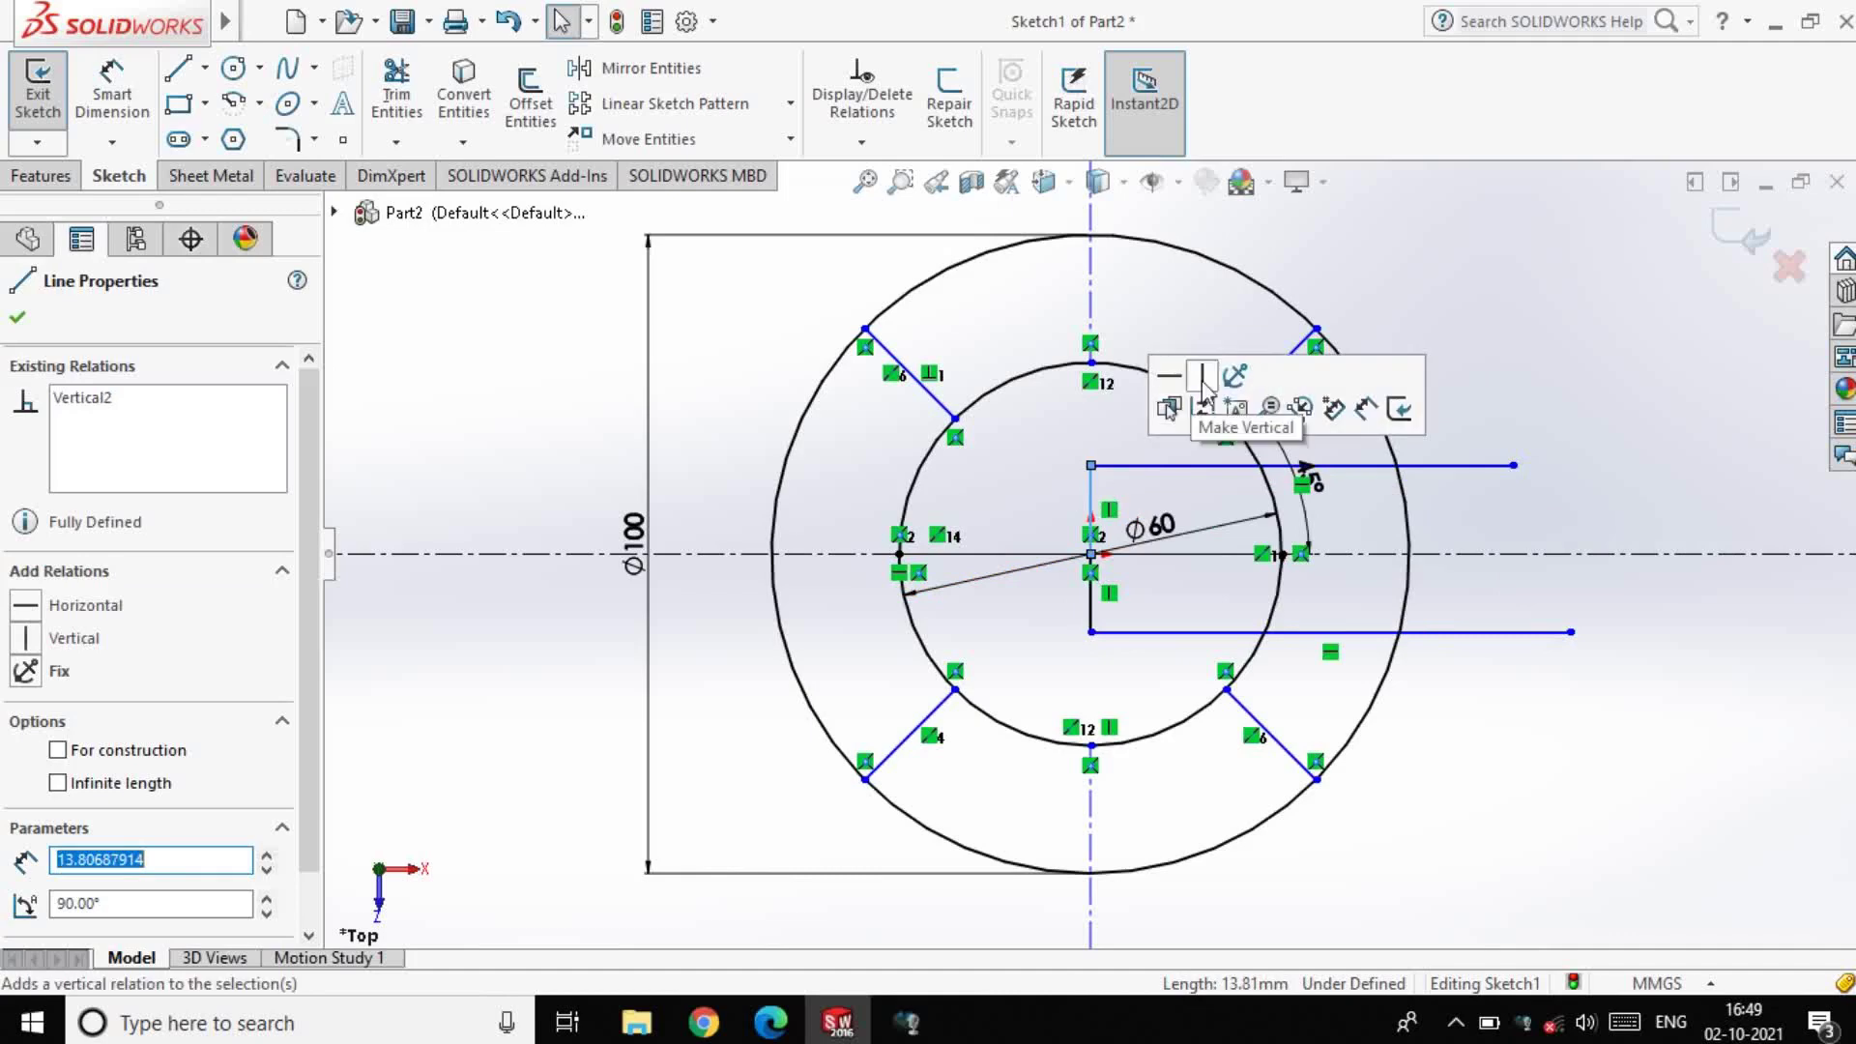
left_click(1567, 483)
Dimension the upper and lower vertical segments to 10 mm each
left_click(112, 92)
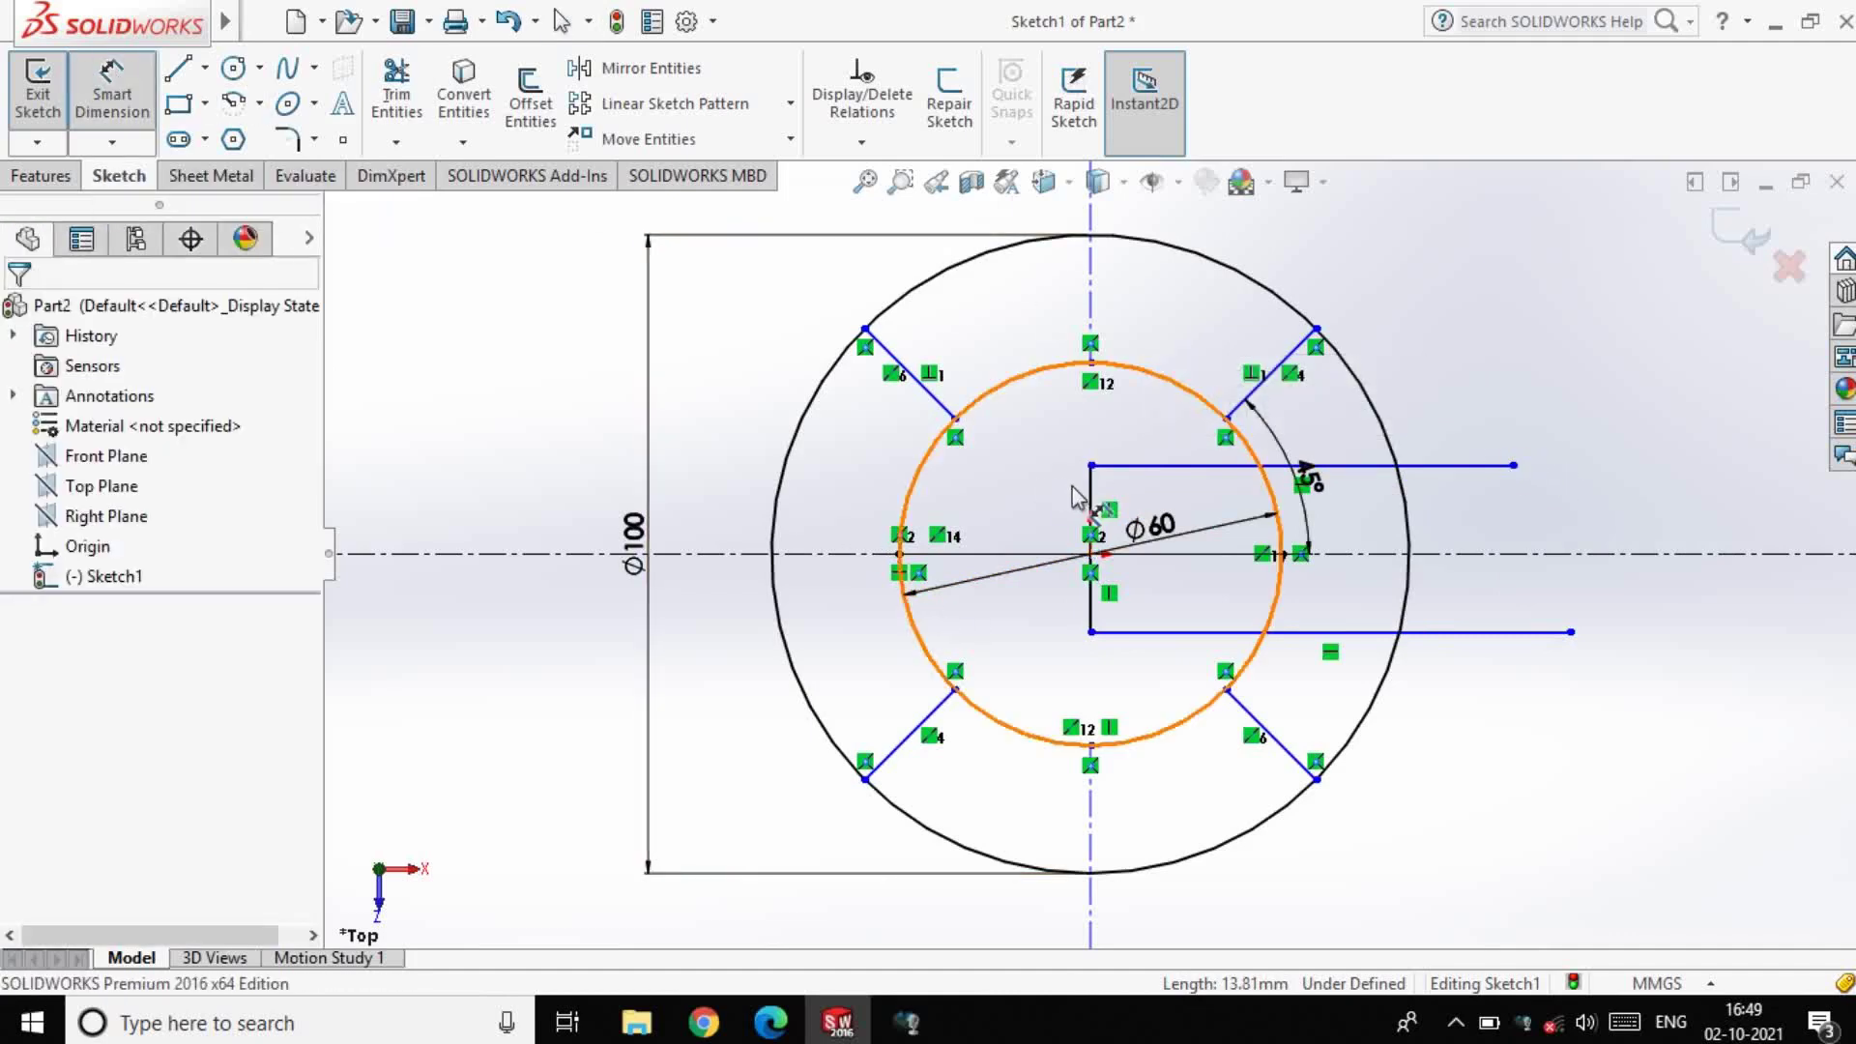
left_click(1091, 498)
type("10")
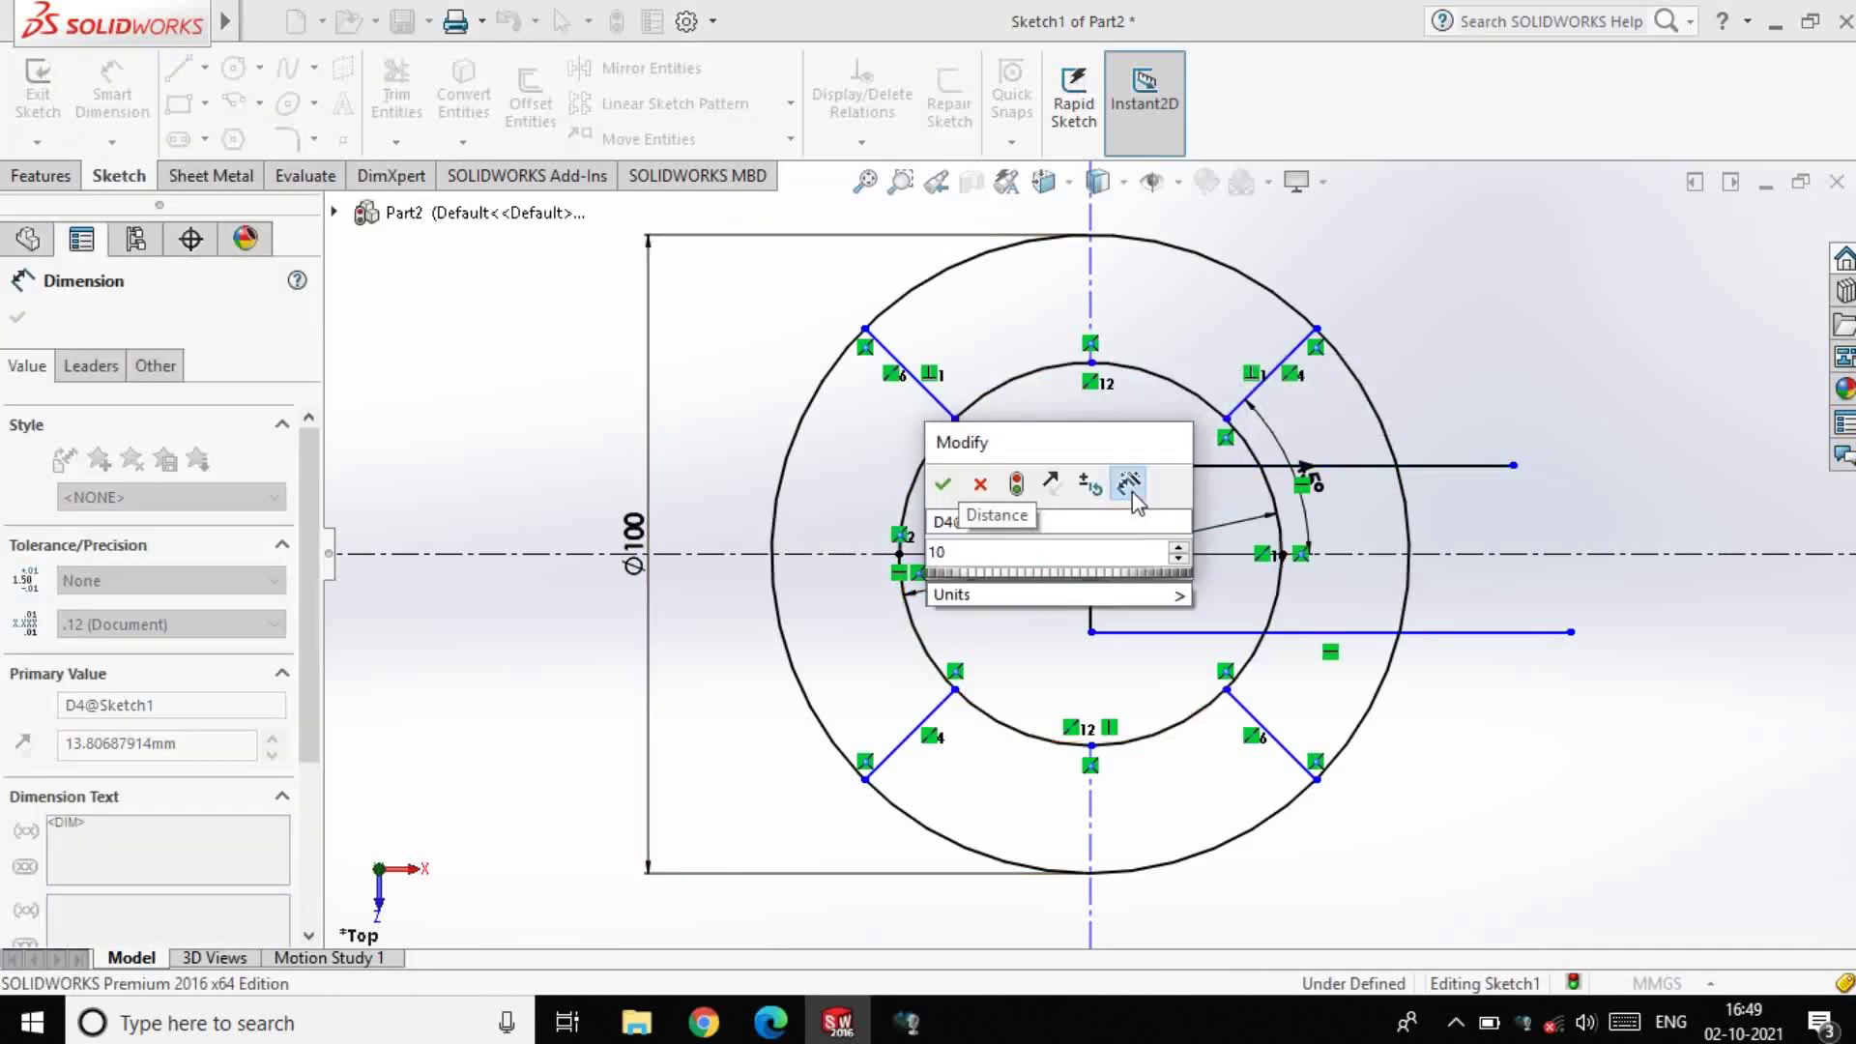
key("Return")
left_click(1091, 594)
left_click(1083, 629)
type("1")
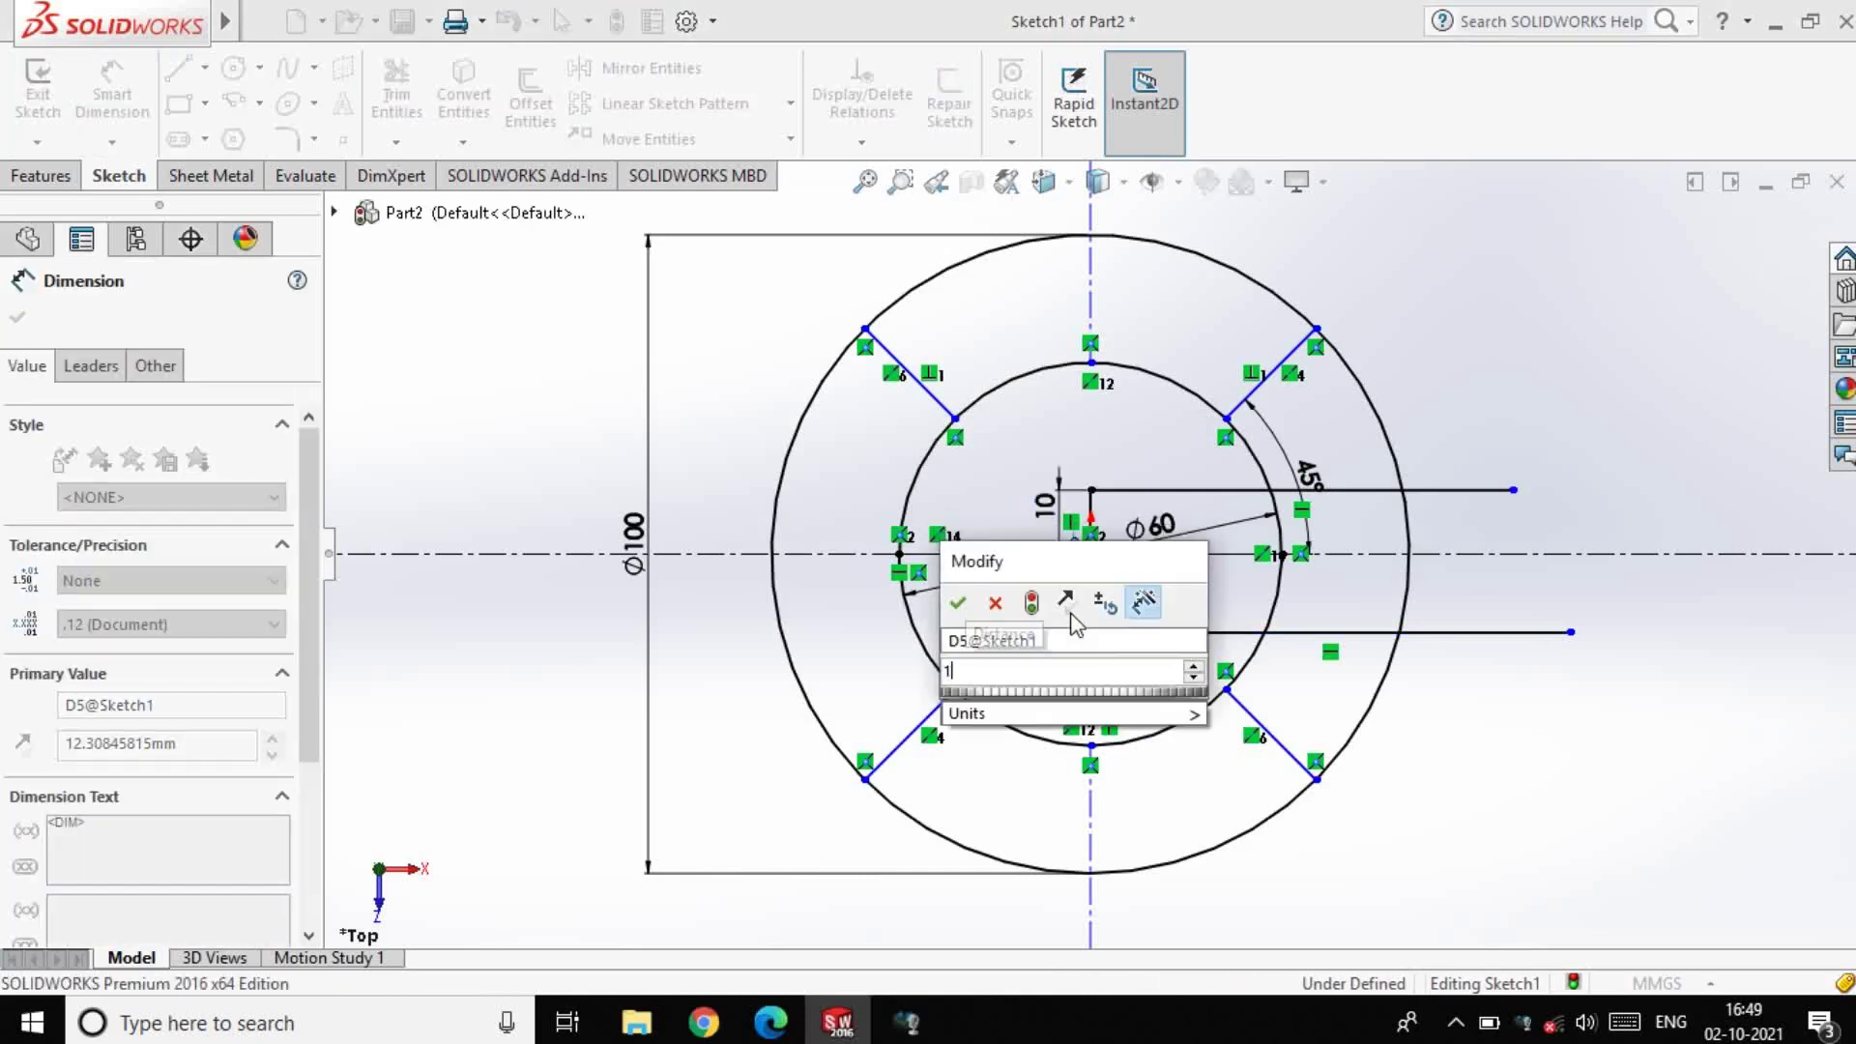
type("0")
key("Return")
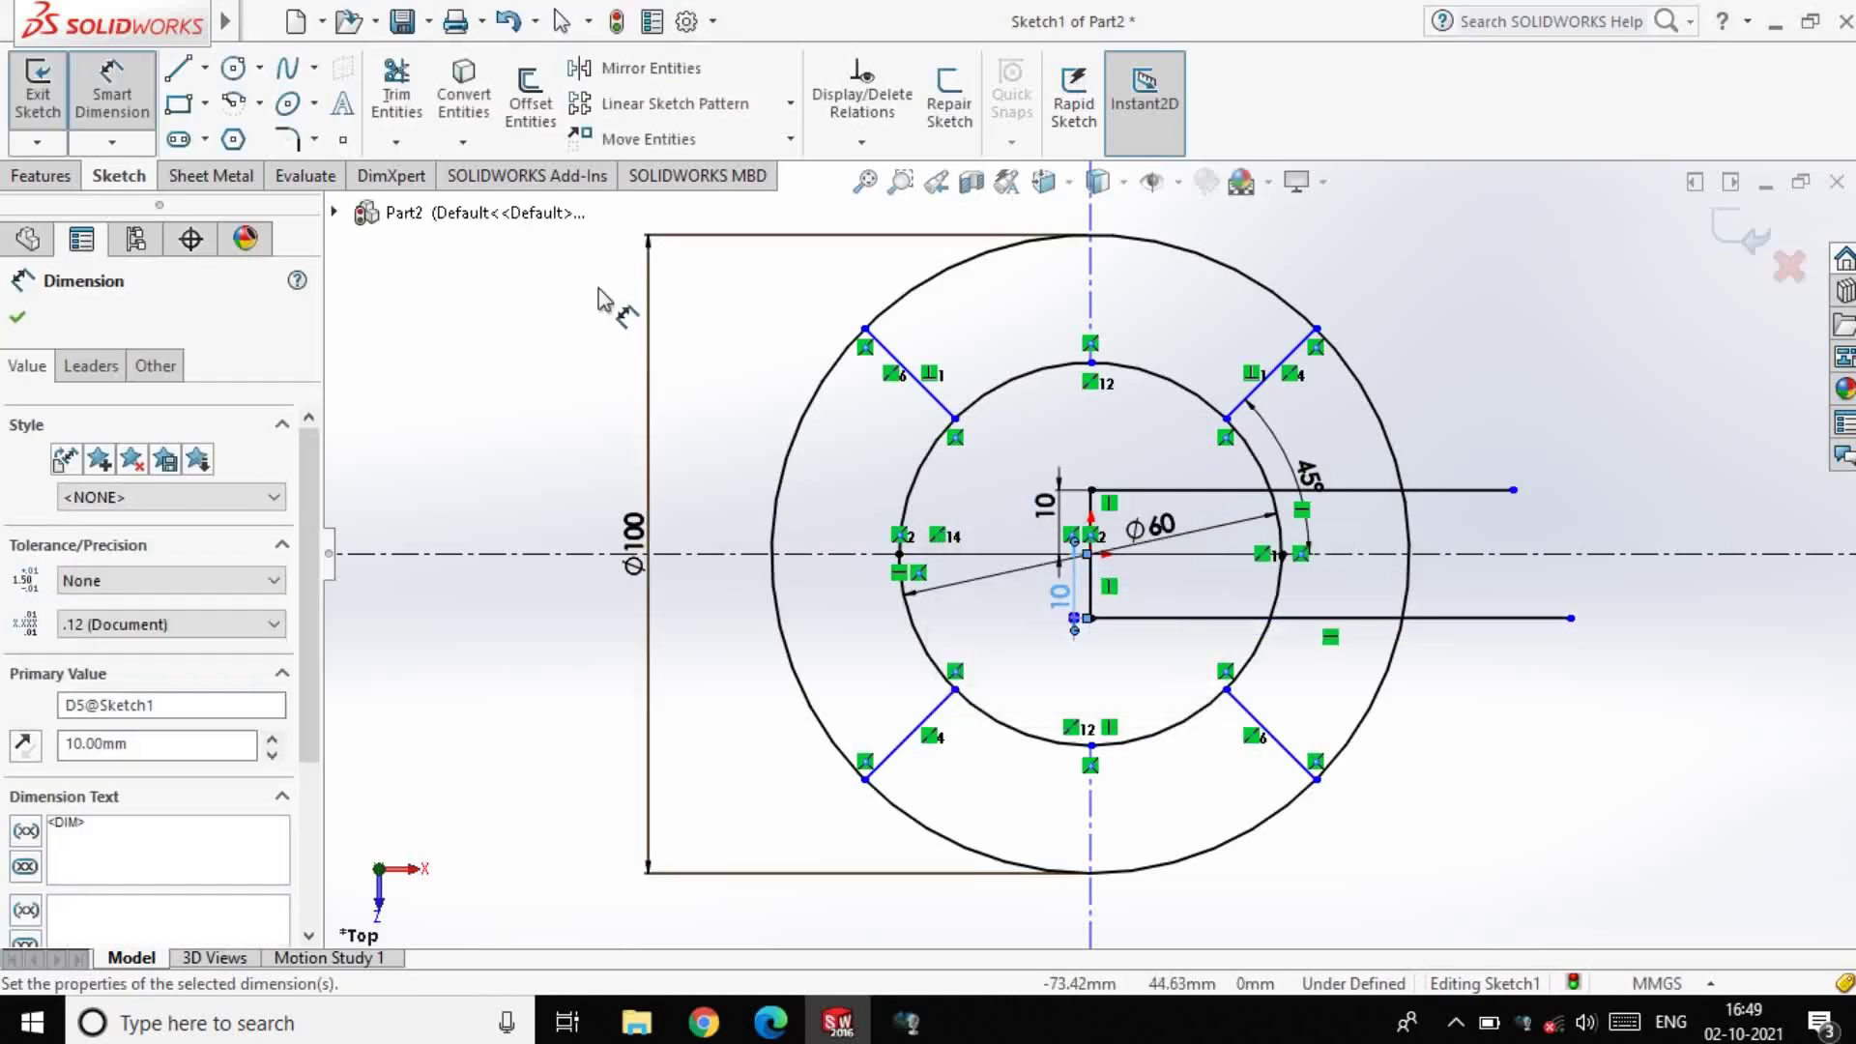
Trim the excess crossbar line and the upper-right arcs to open the G
left_click(418, 105)
left_click_drag(1446, 767, 1465, 510)
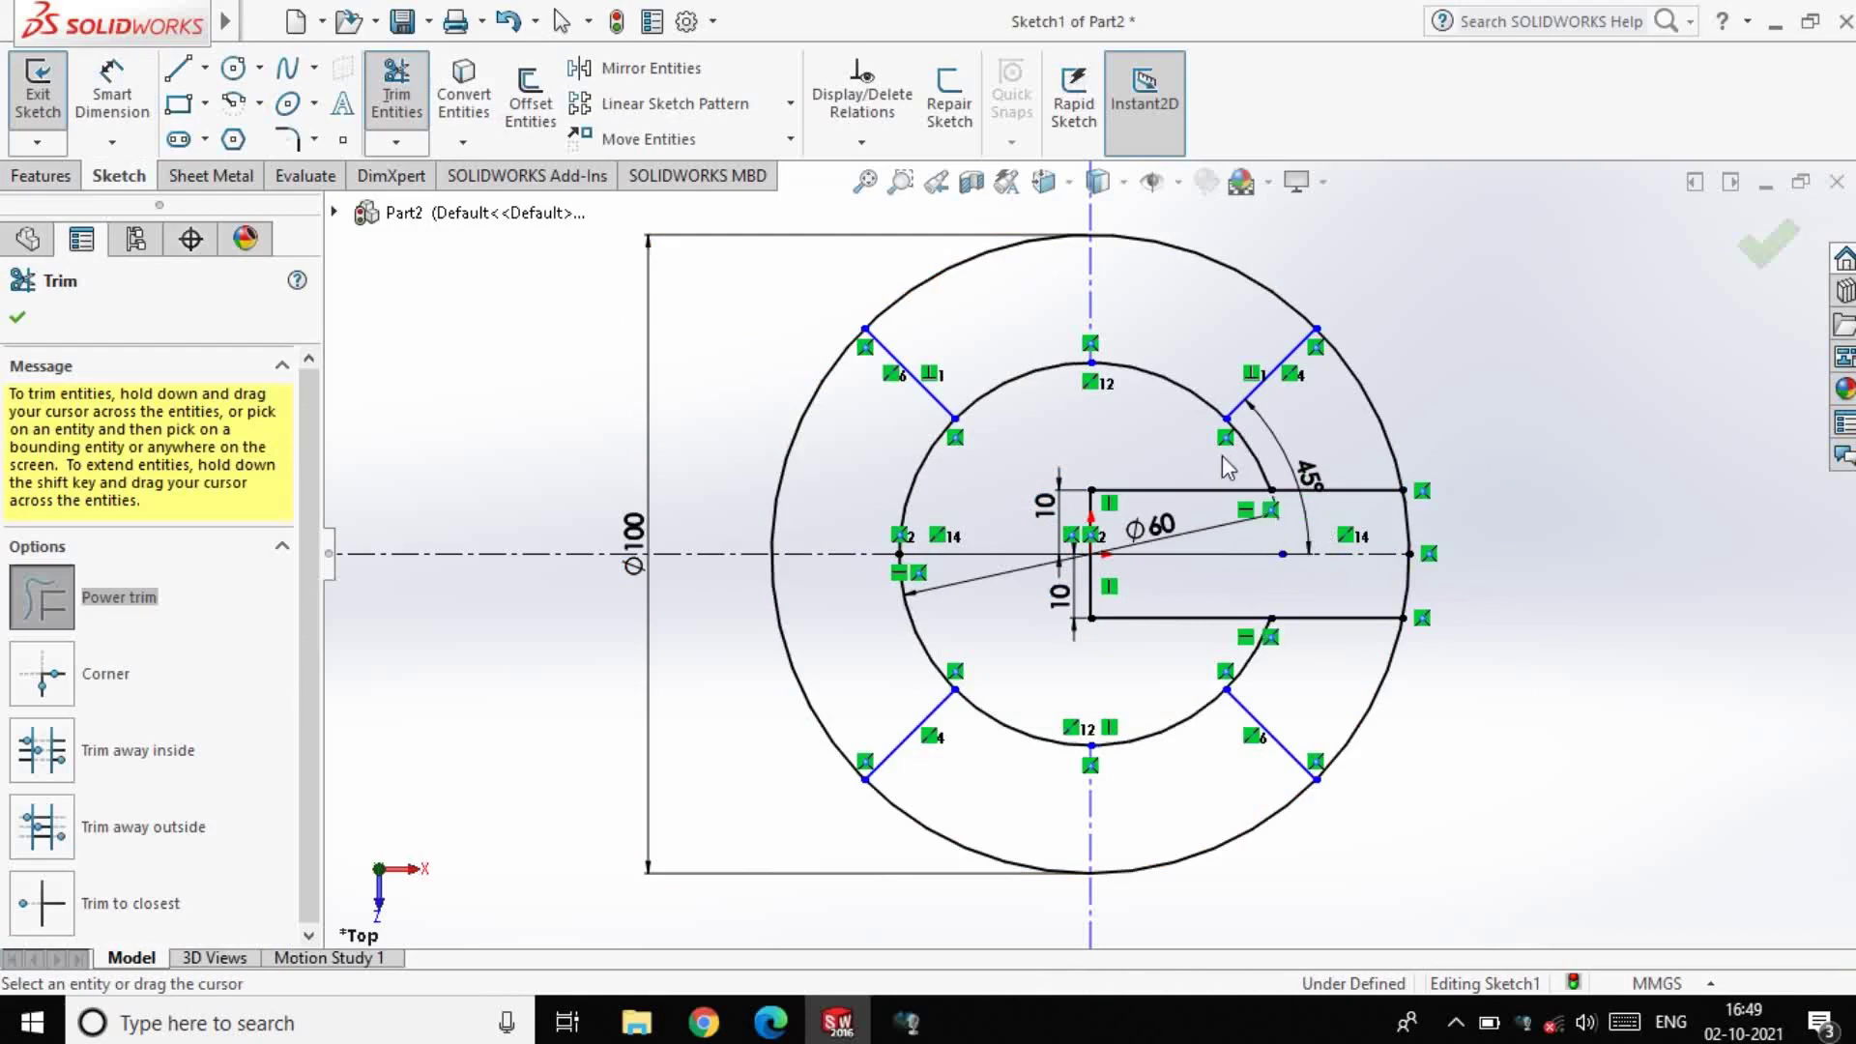
left_click_drag(1280, 529, 1350, 418)
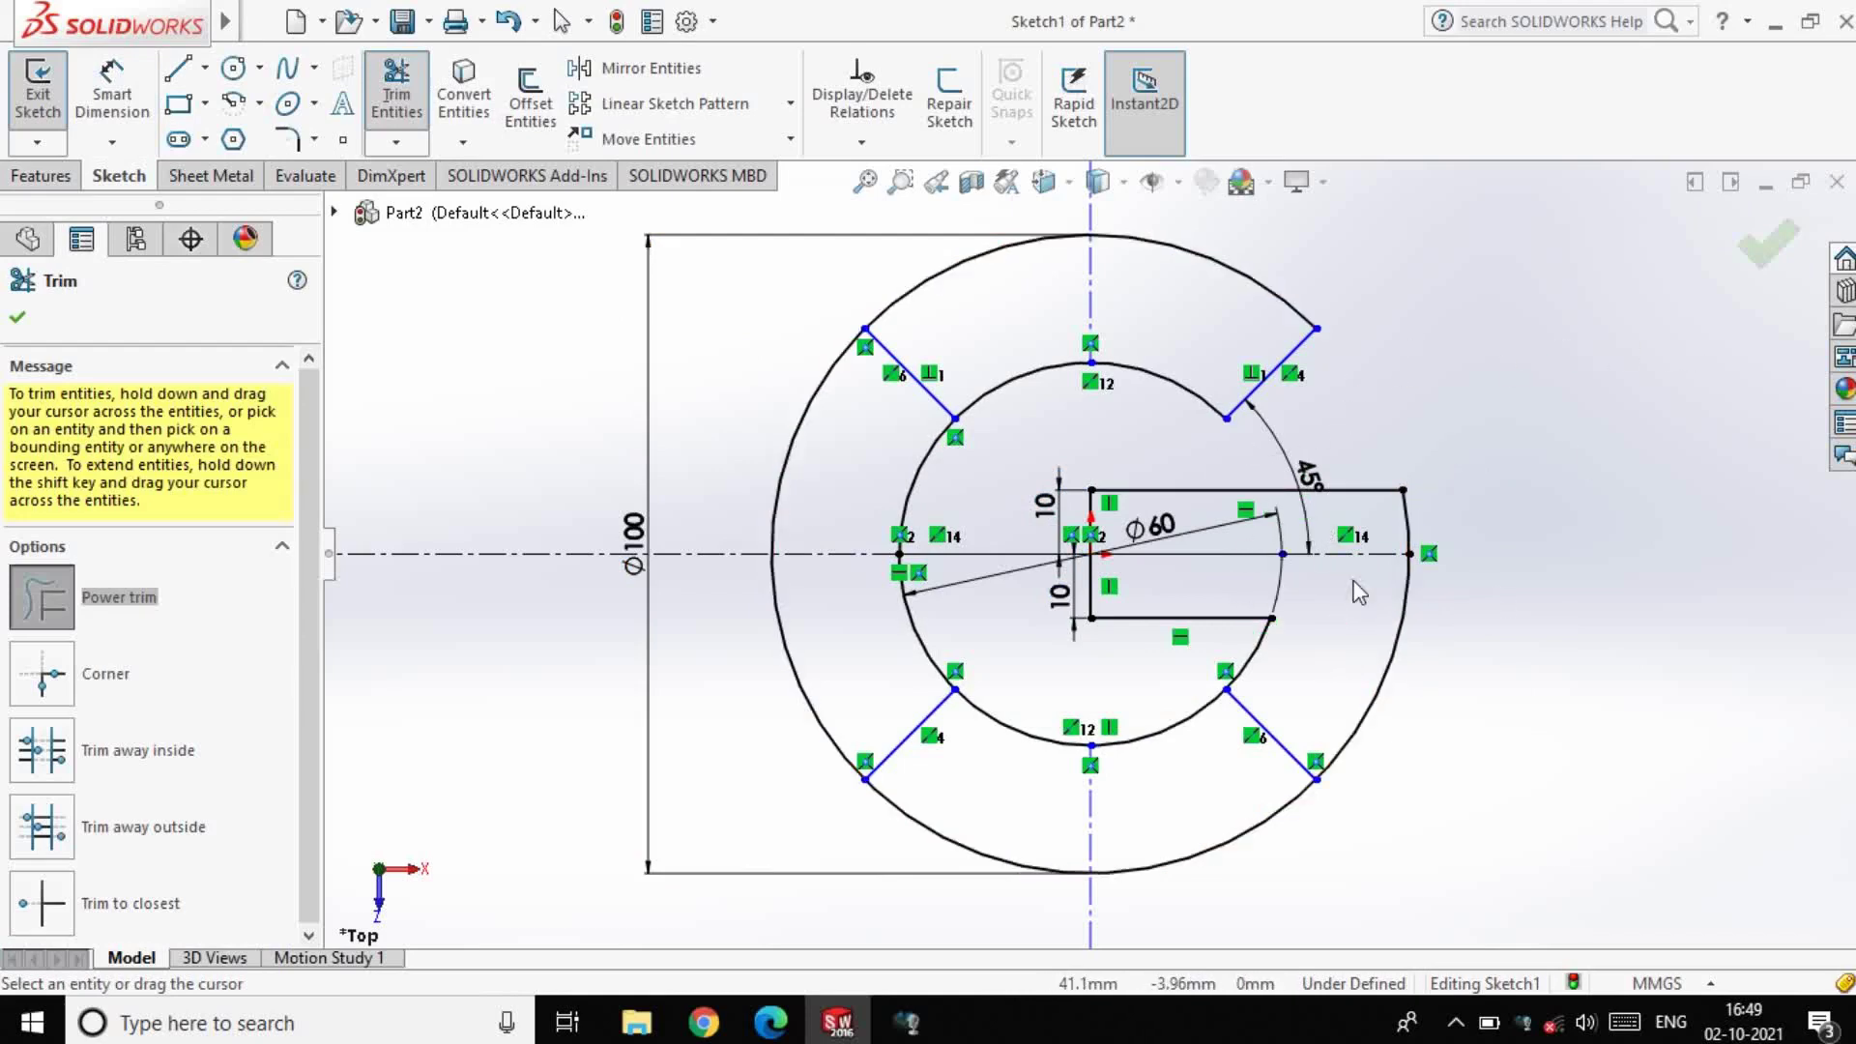
Exit the sketch and extrude the top ring section 10 mm
key("Escape")
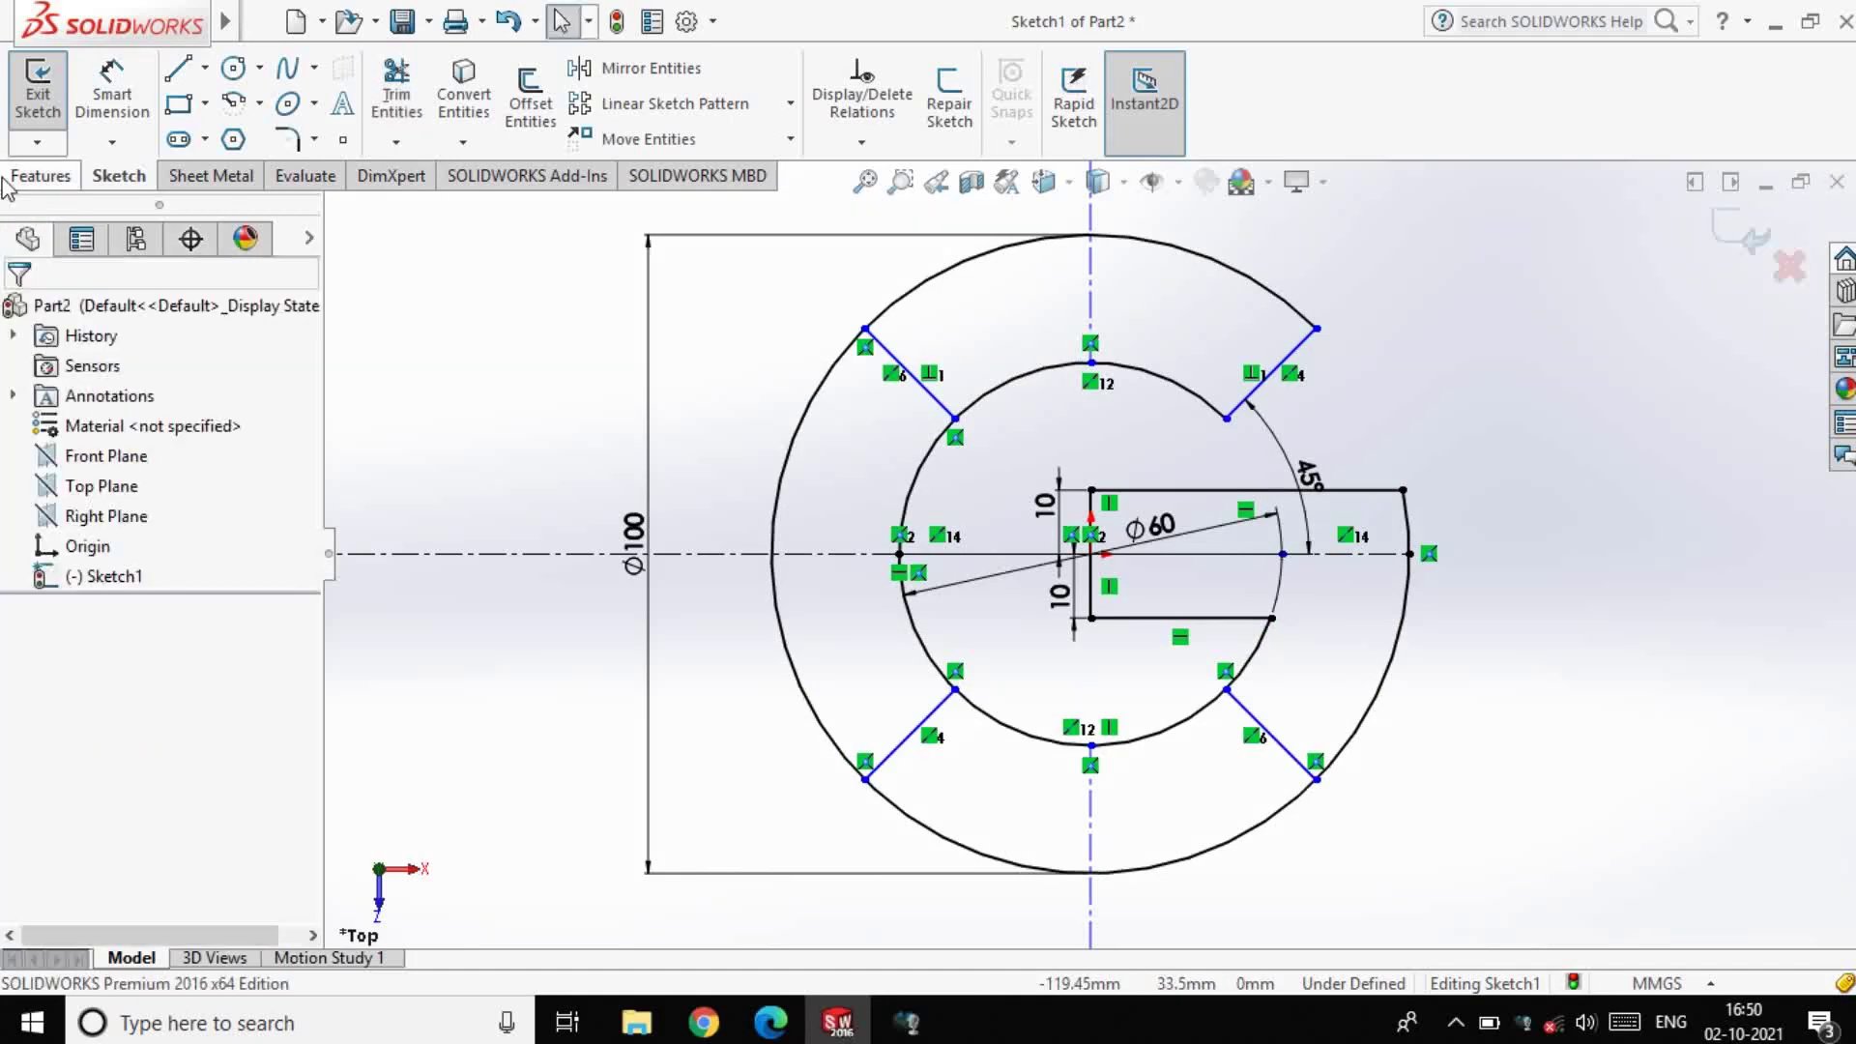
left_click(37, 94)
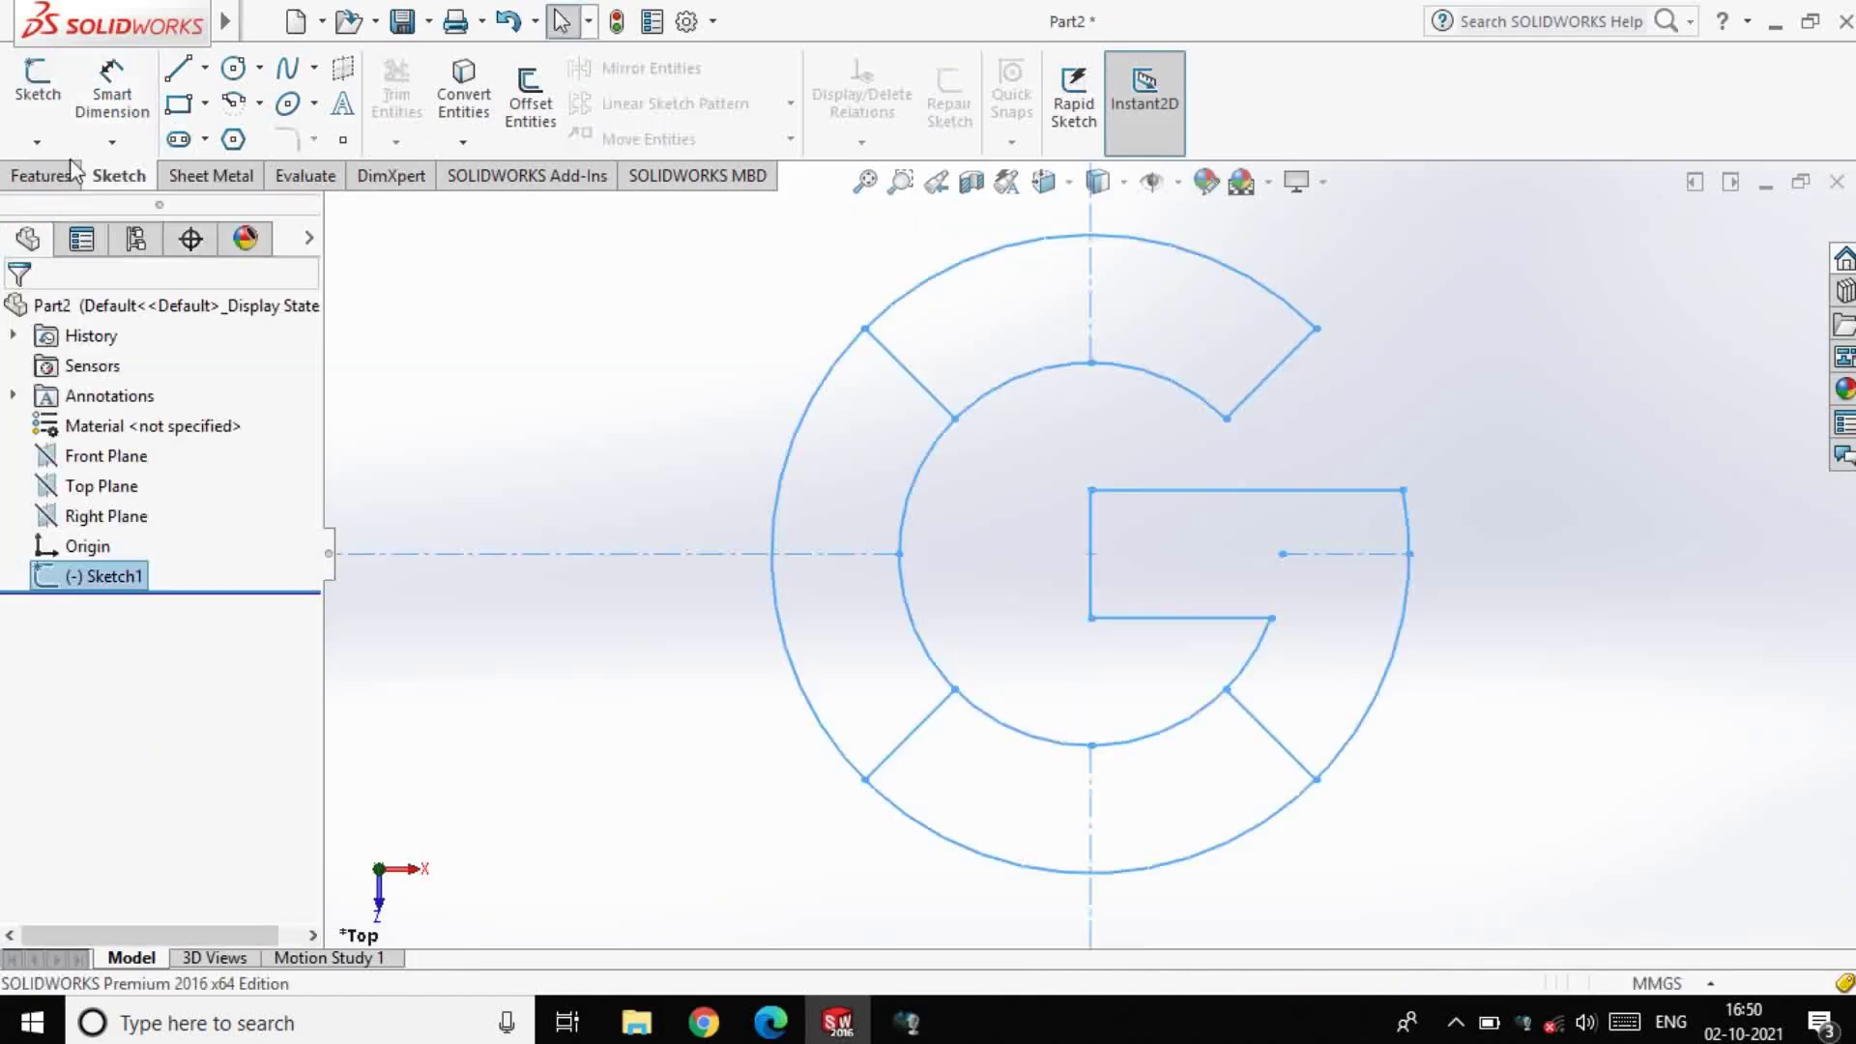
left_click(43, 175)
left_click(50, 97)
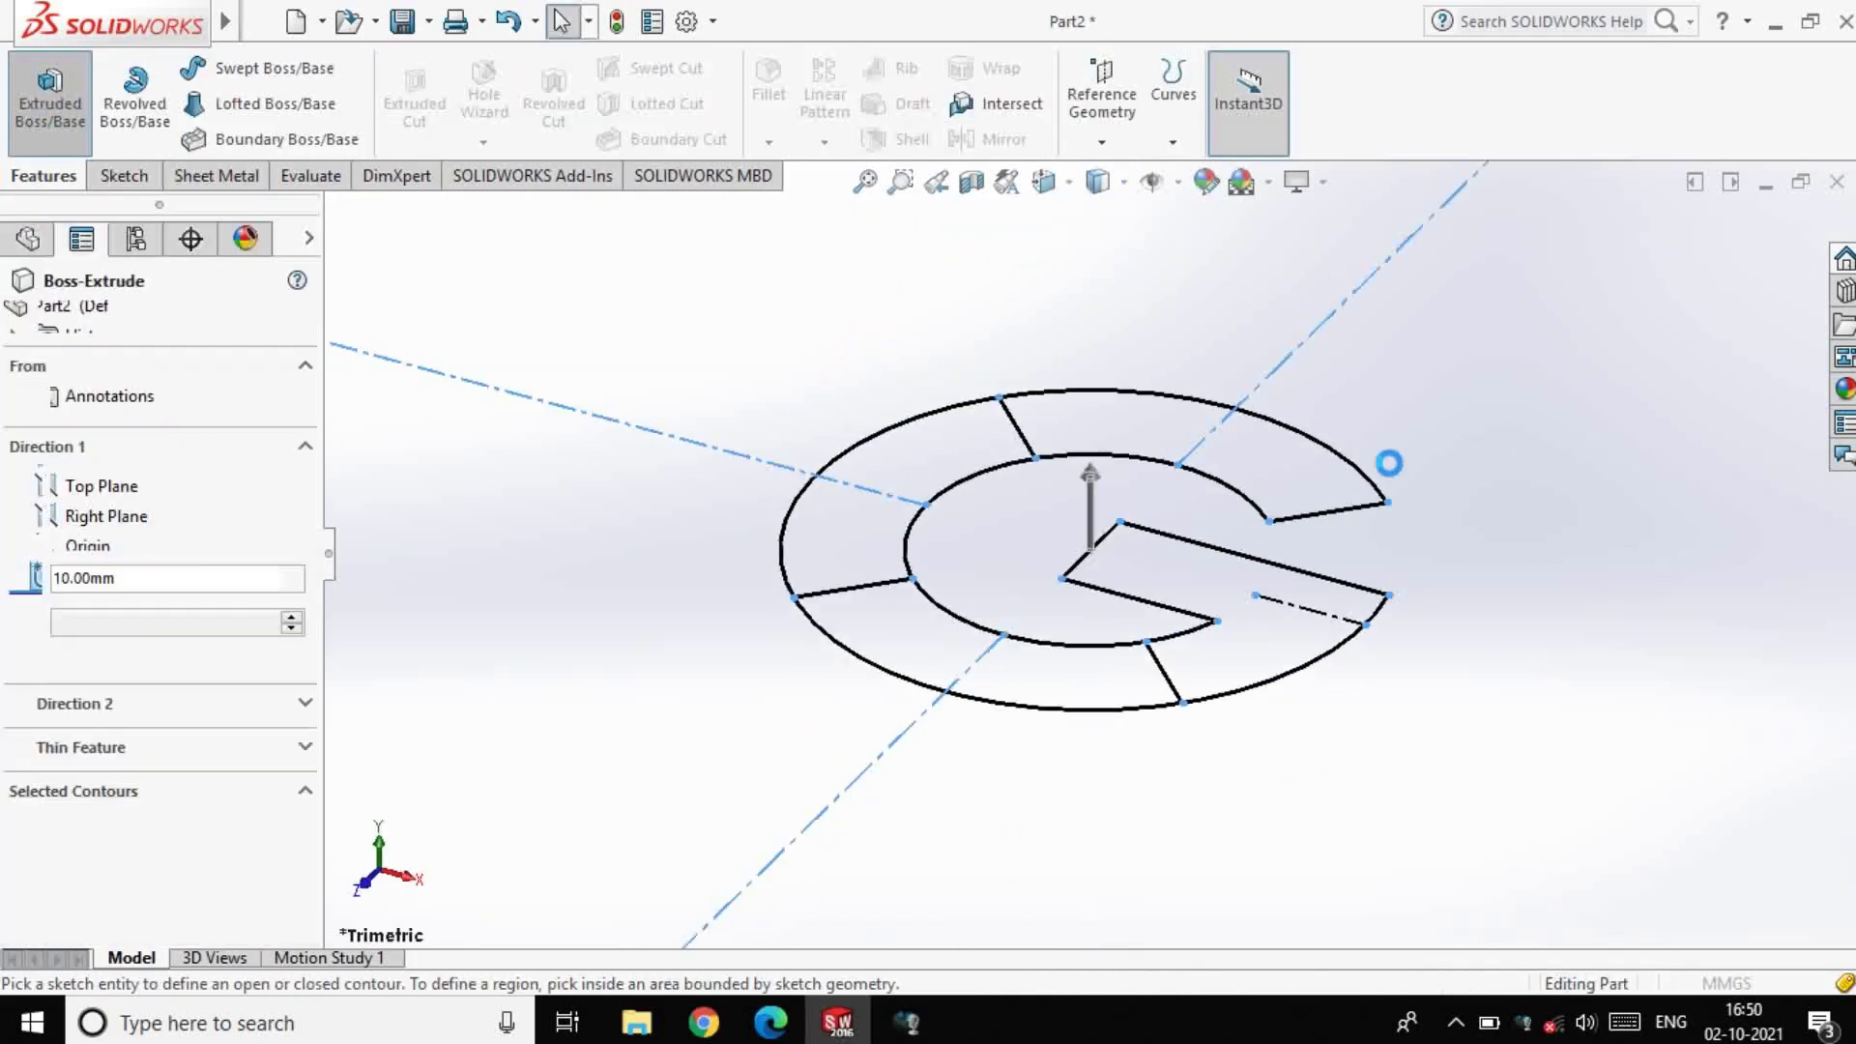
left_click(1222, 476)
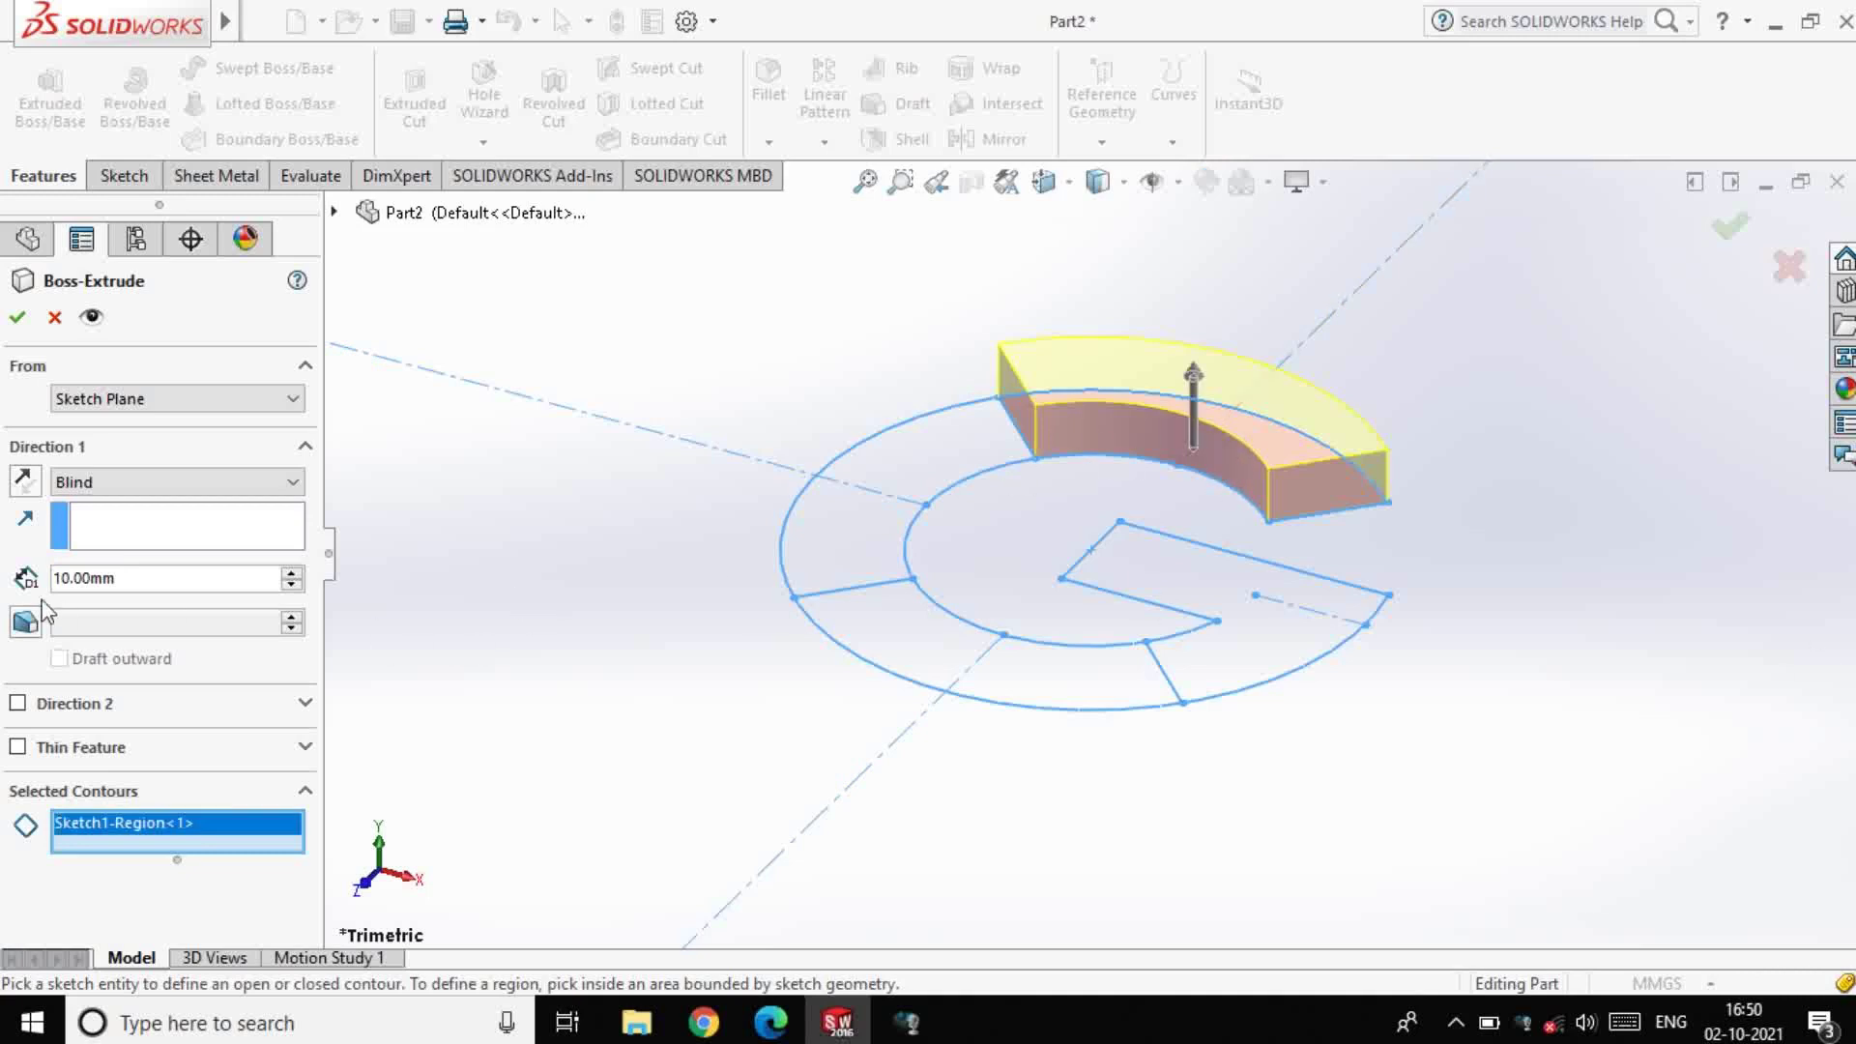
left_click(11, 318)
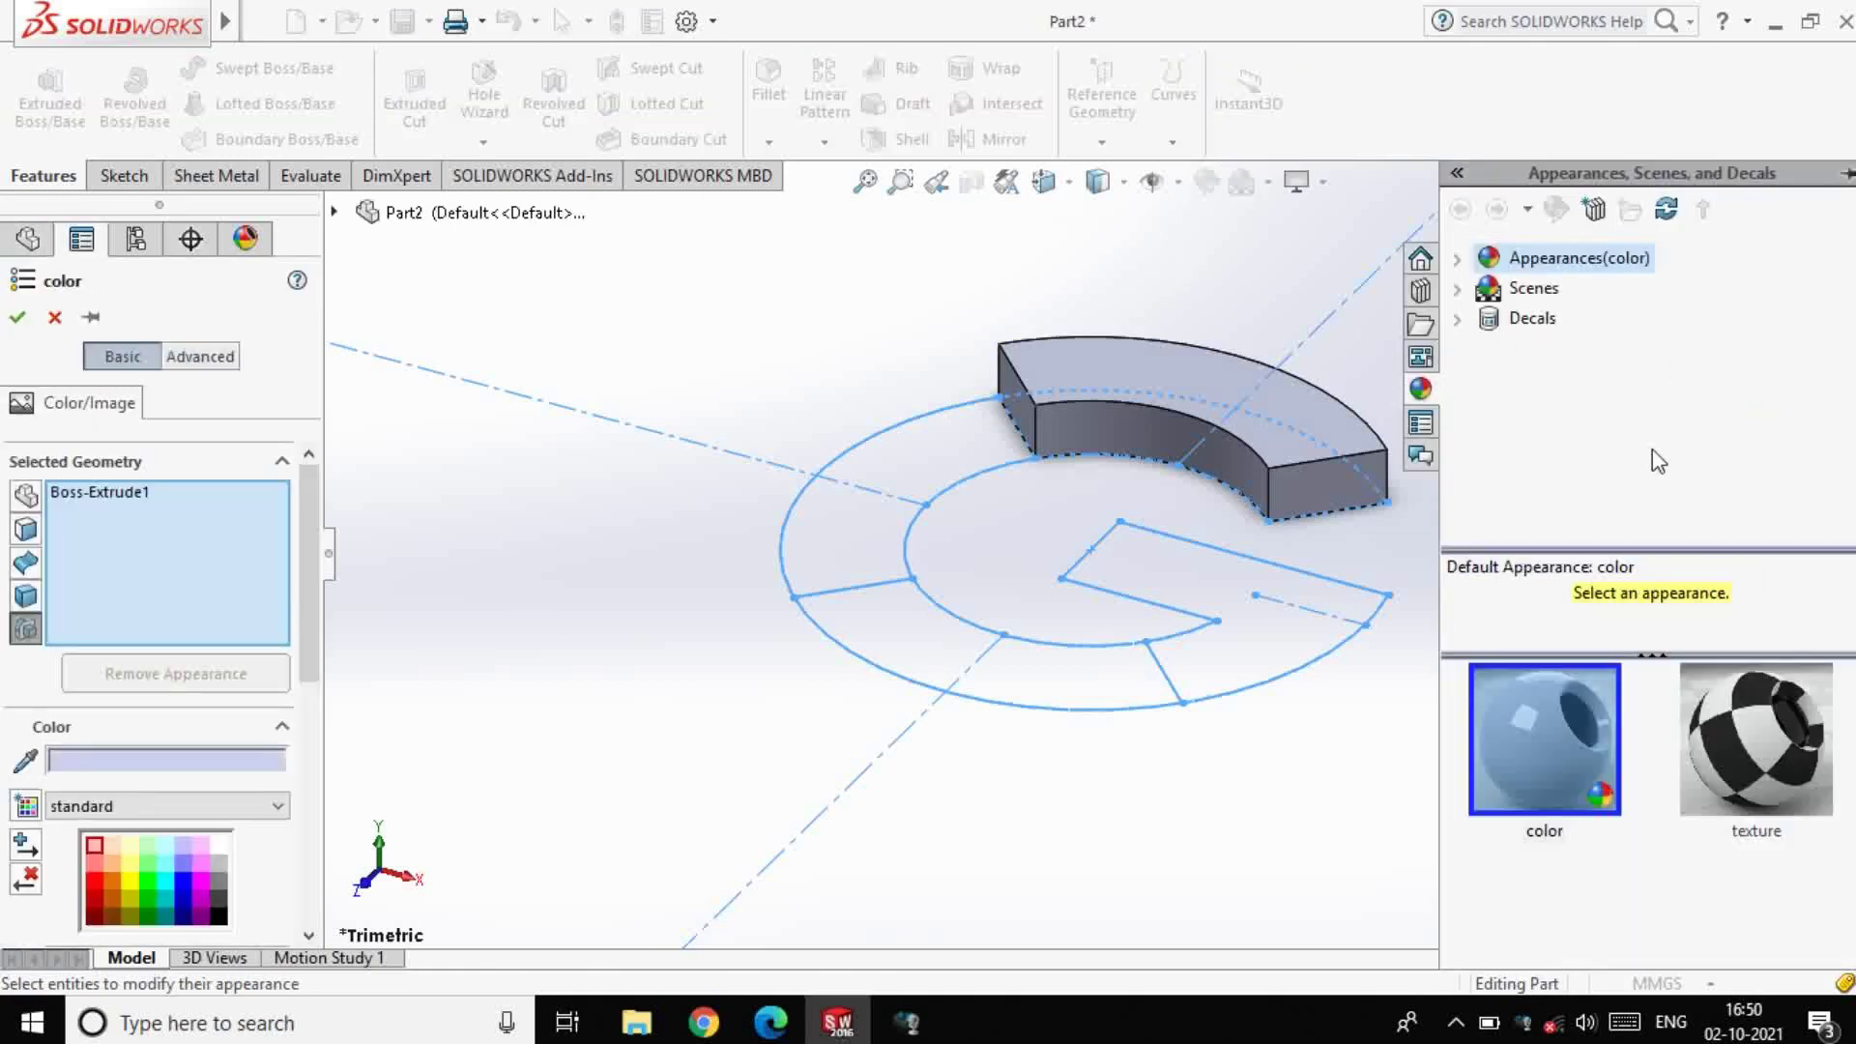
Colour the extruded top section red
scroll(298, 611, "down", 2)
left_click(94, 805)
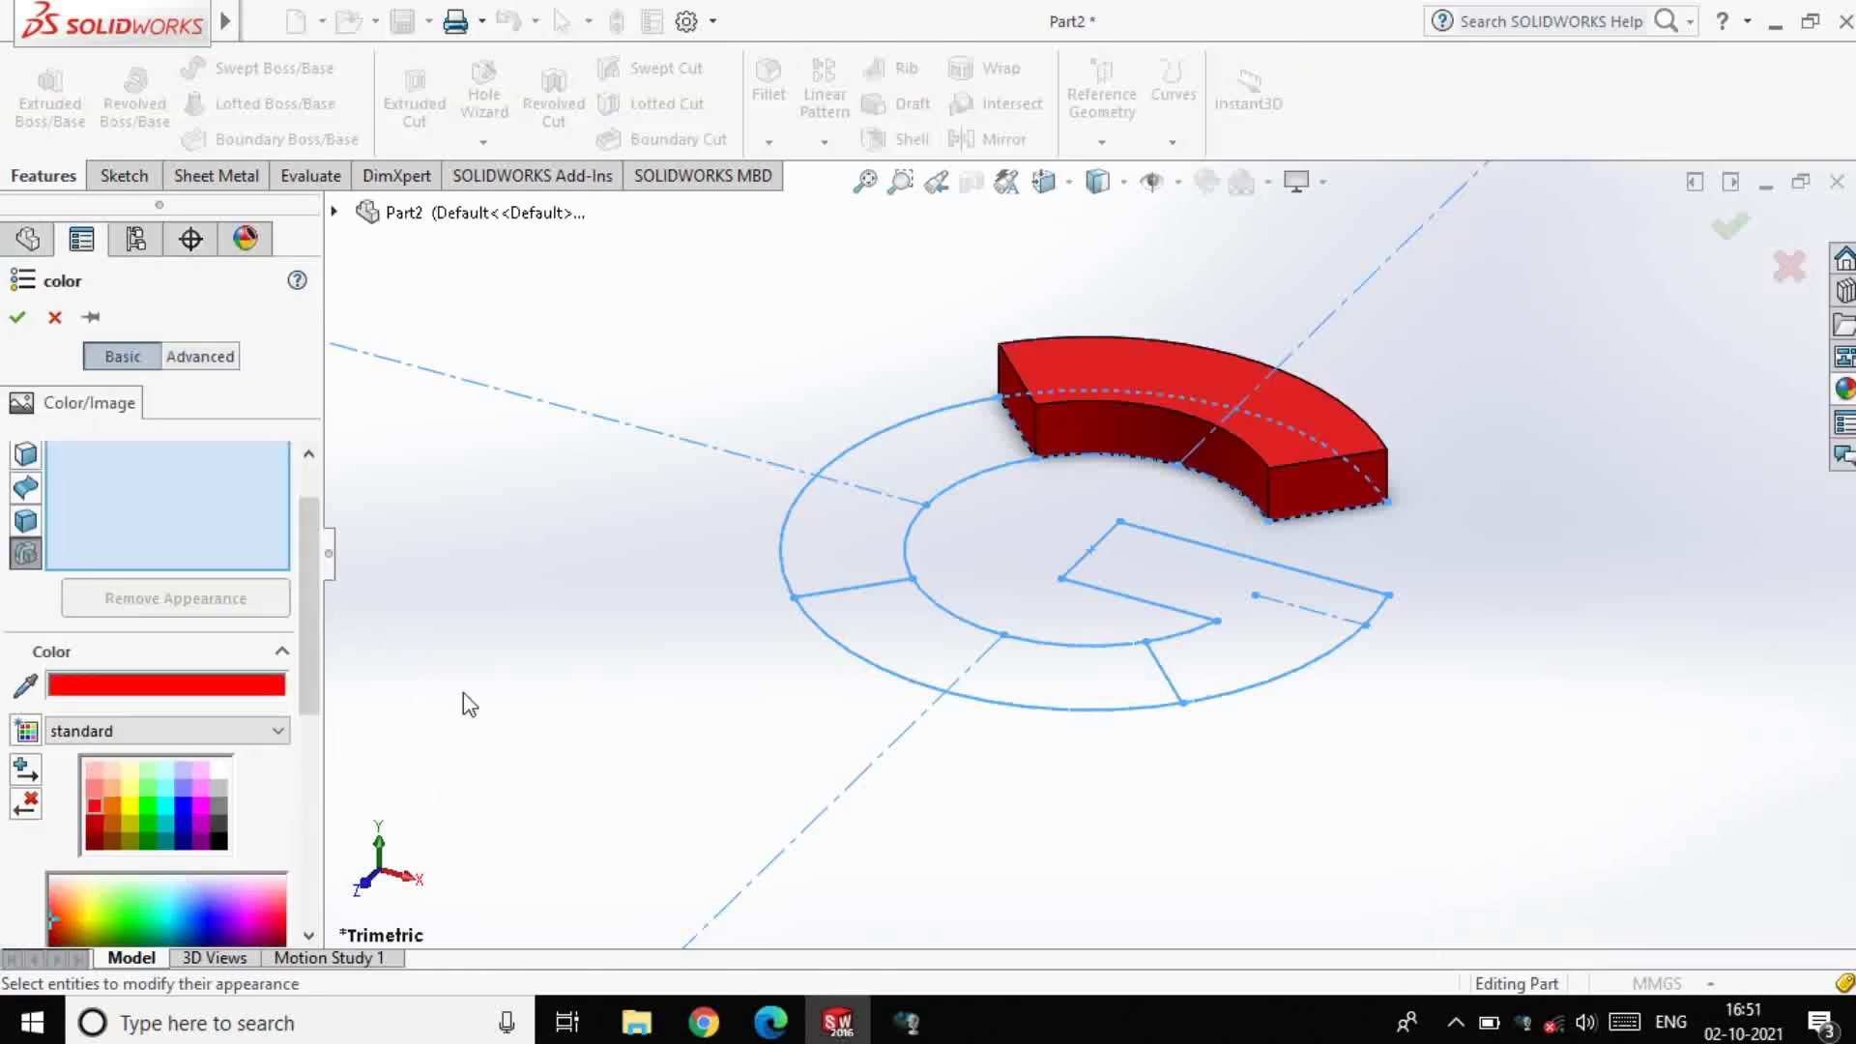
left_click(18, 317)
left_click(13, 576)
Extrude the upper-left ring section from the sketch as Boss-Extrude3, 10.01 mm deep
left_click(135, 606)
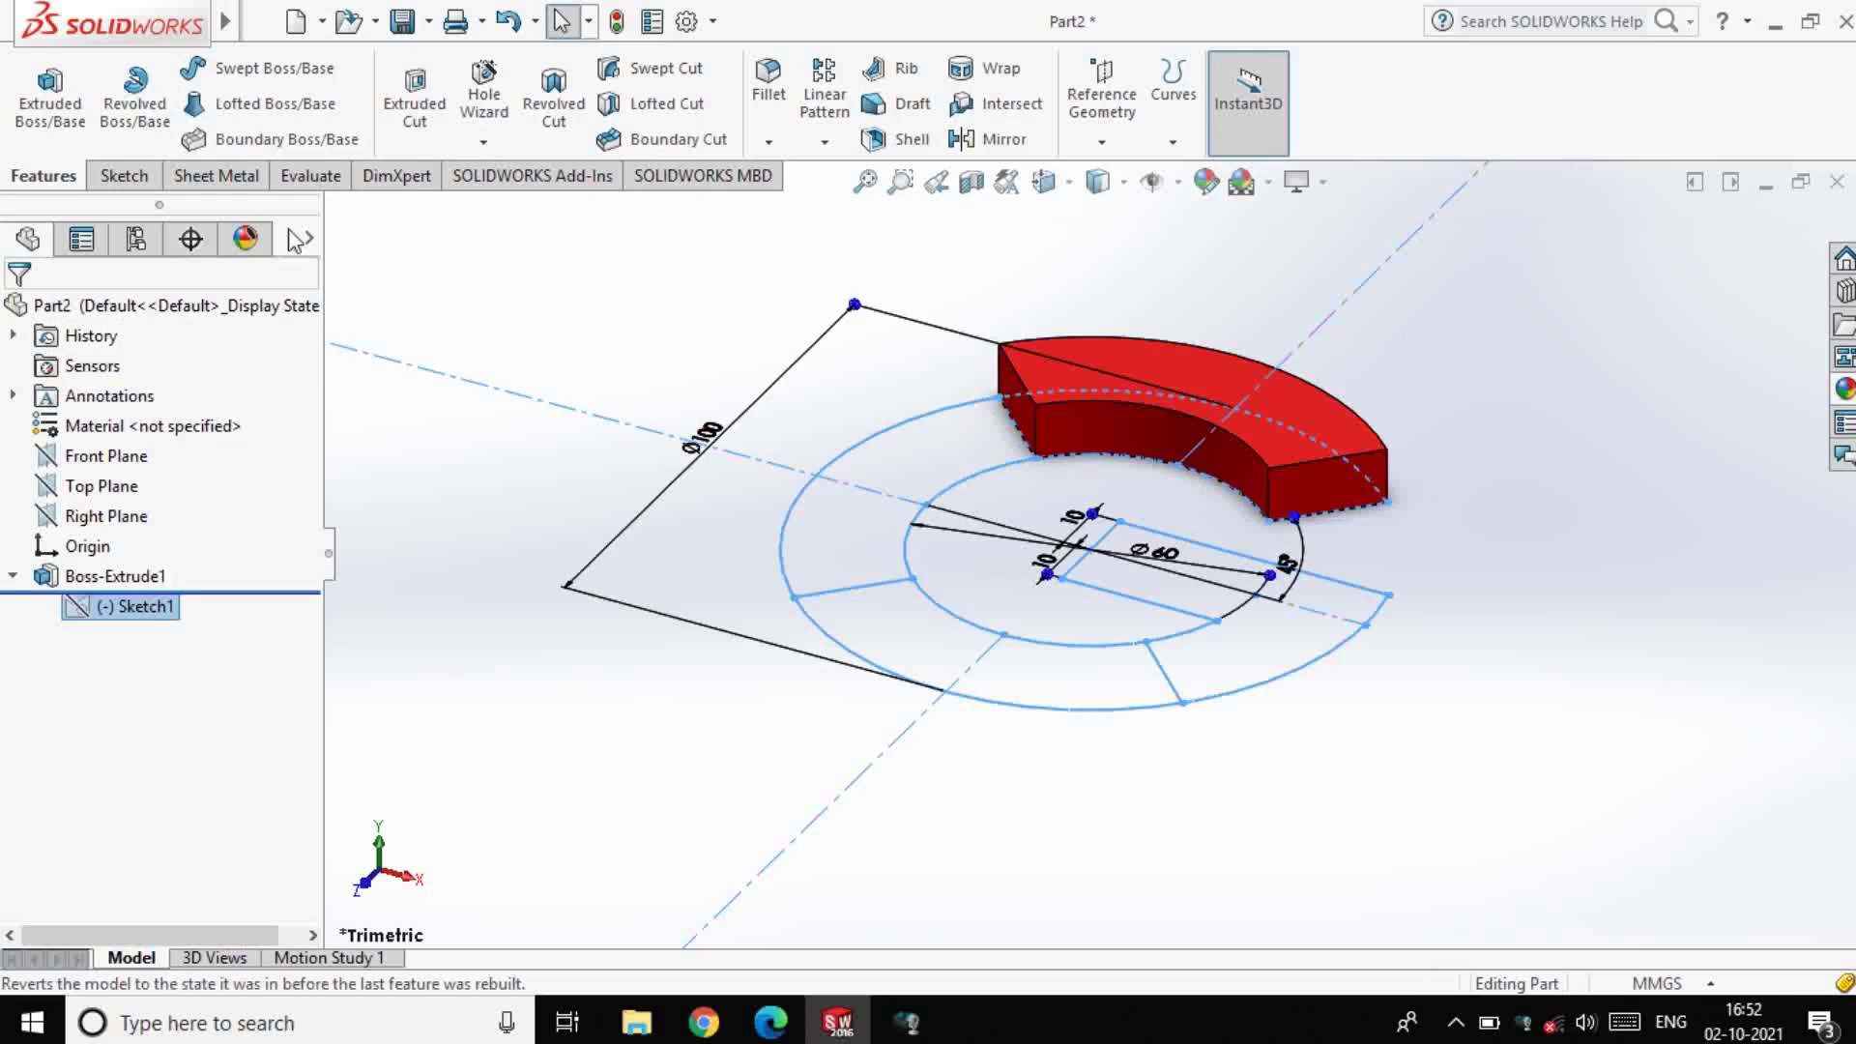
left_click(17, 116)
left_click(870, 468)
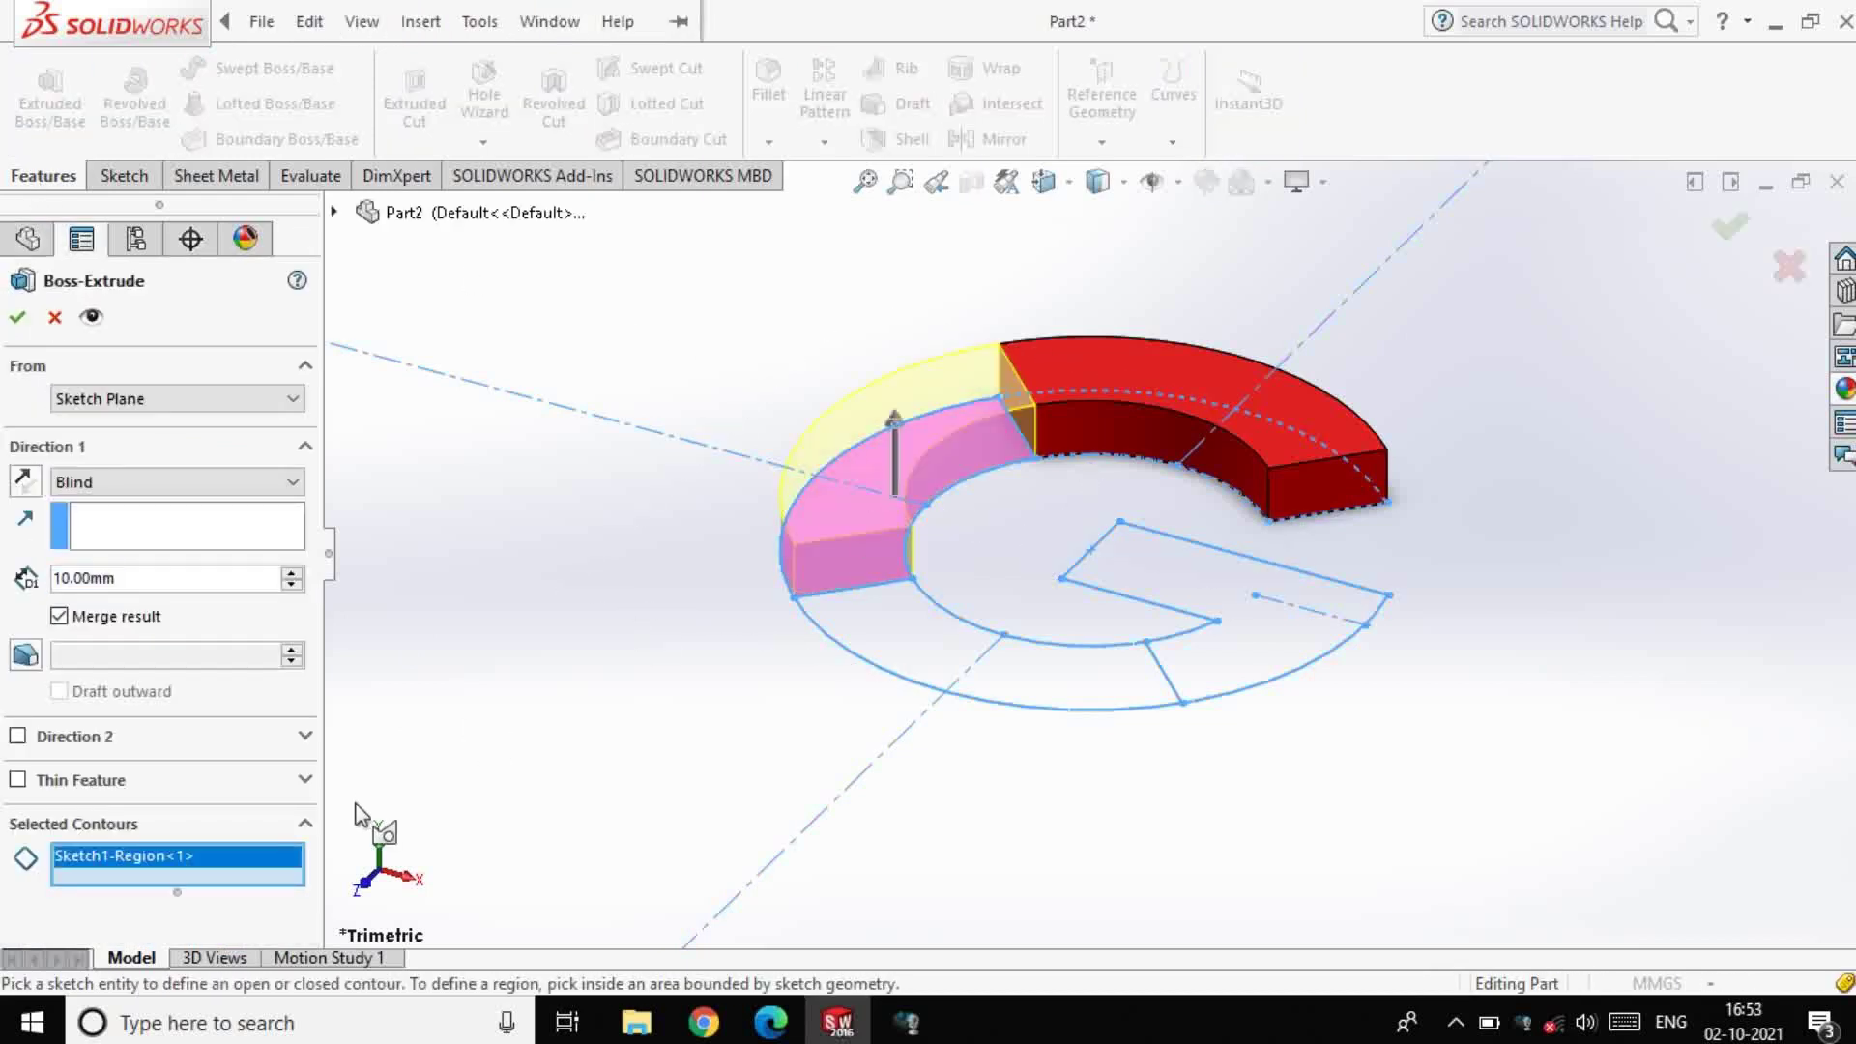
key("BackSpace")
type("1")
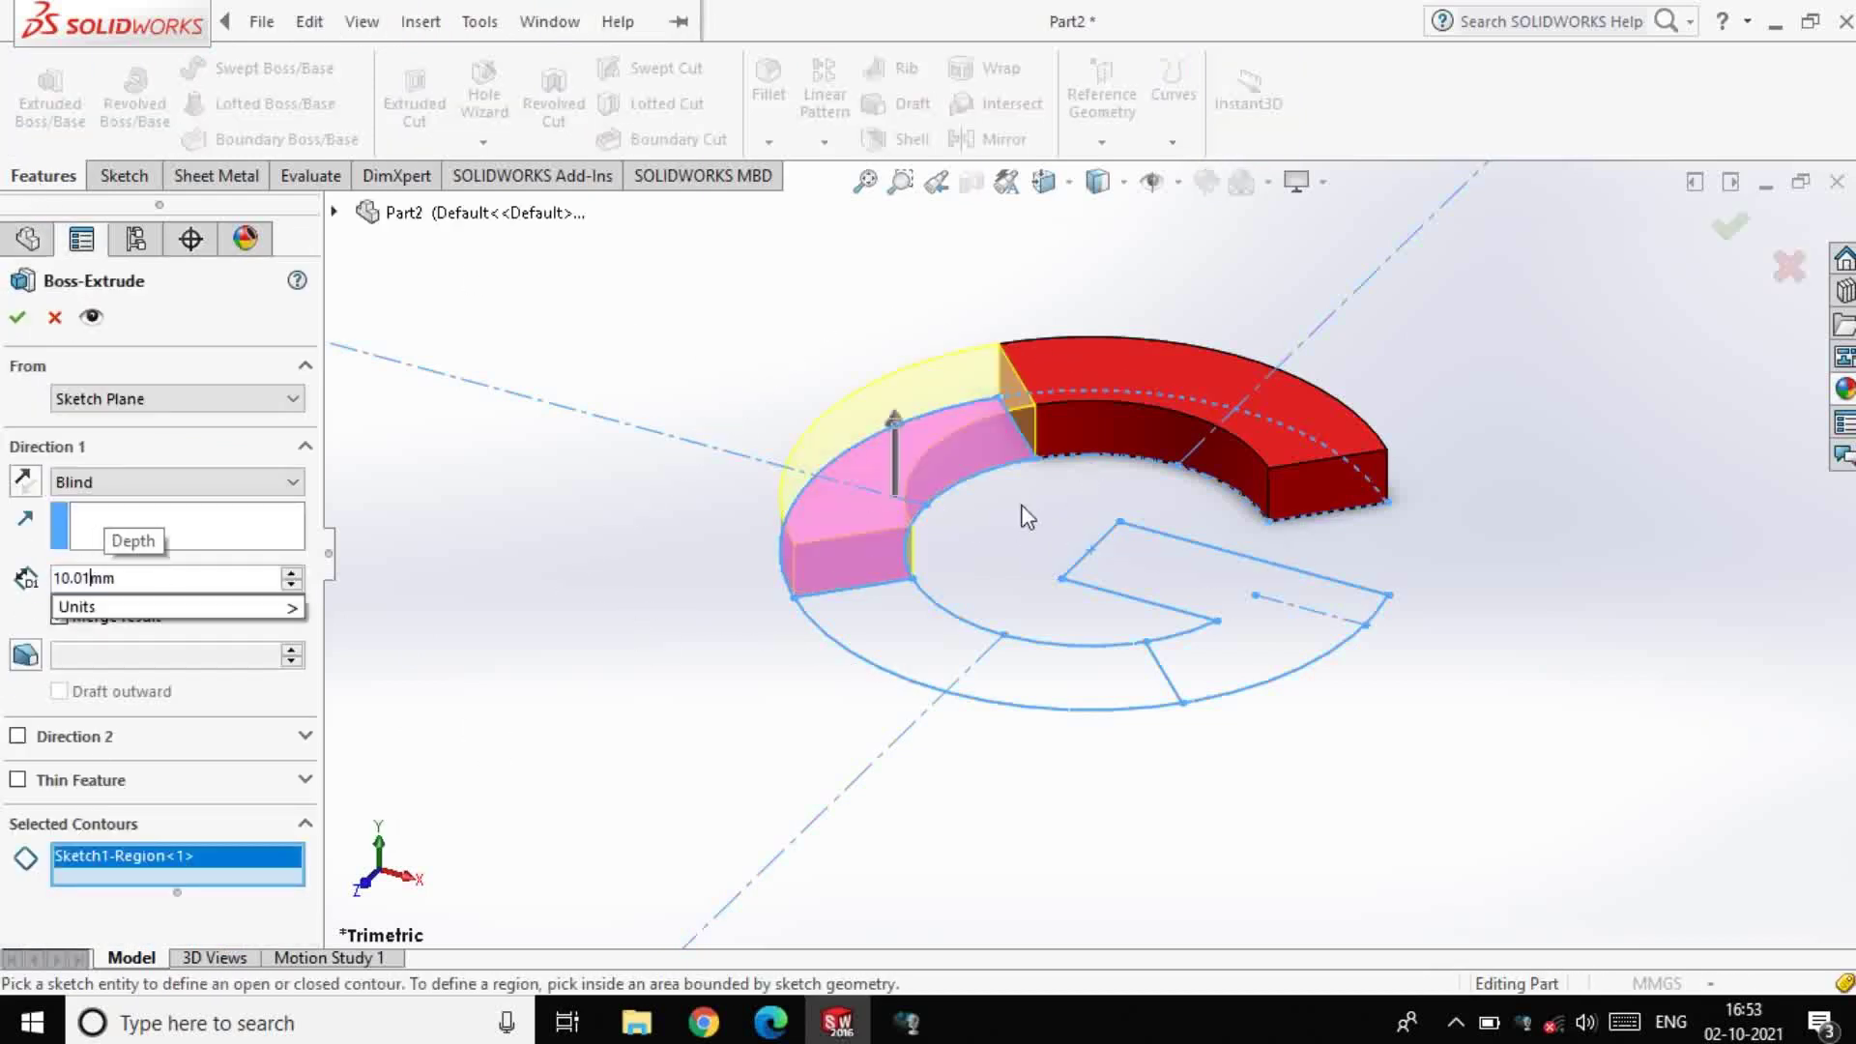
key("Return")
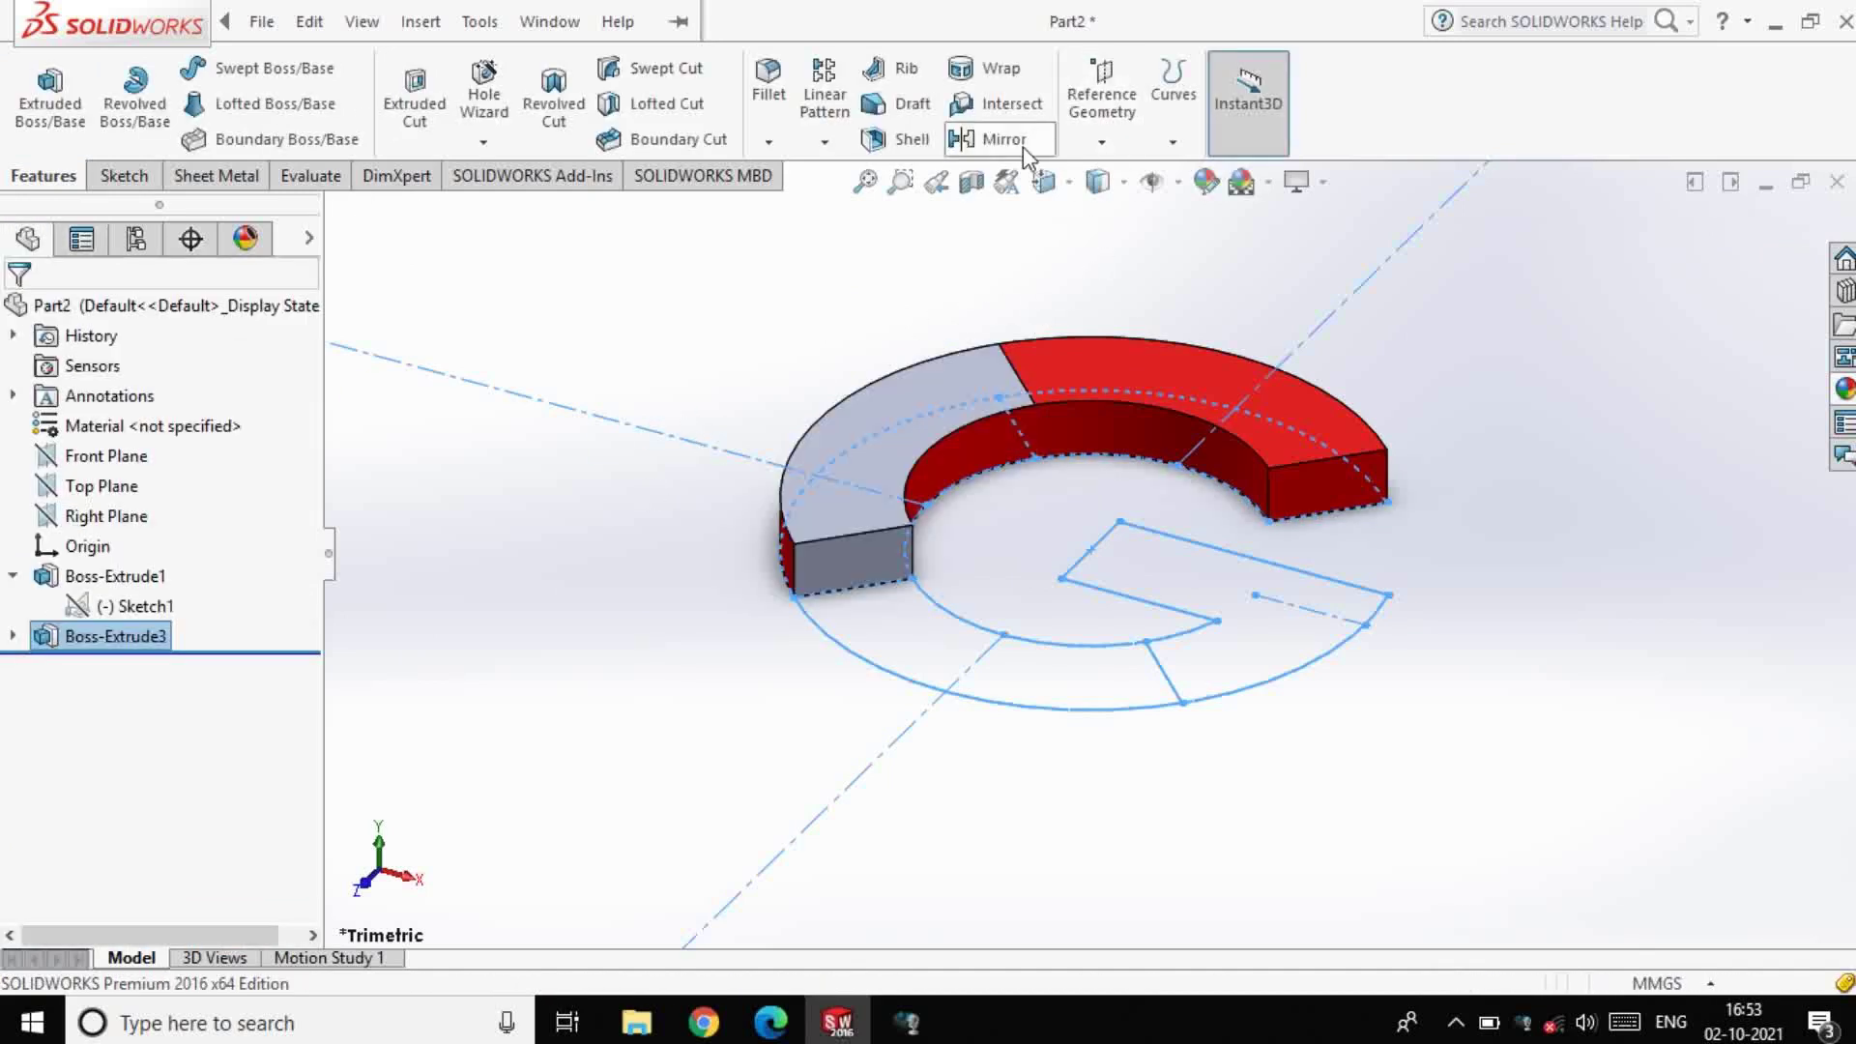
Colour the upper-left arc yellow
left_click(1208, 184)
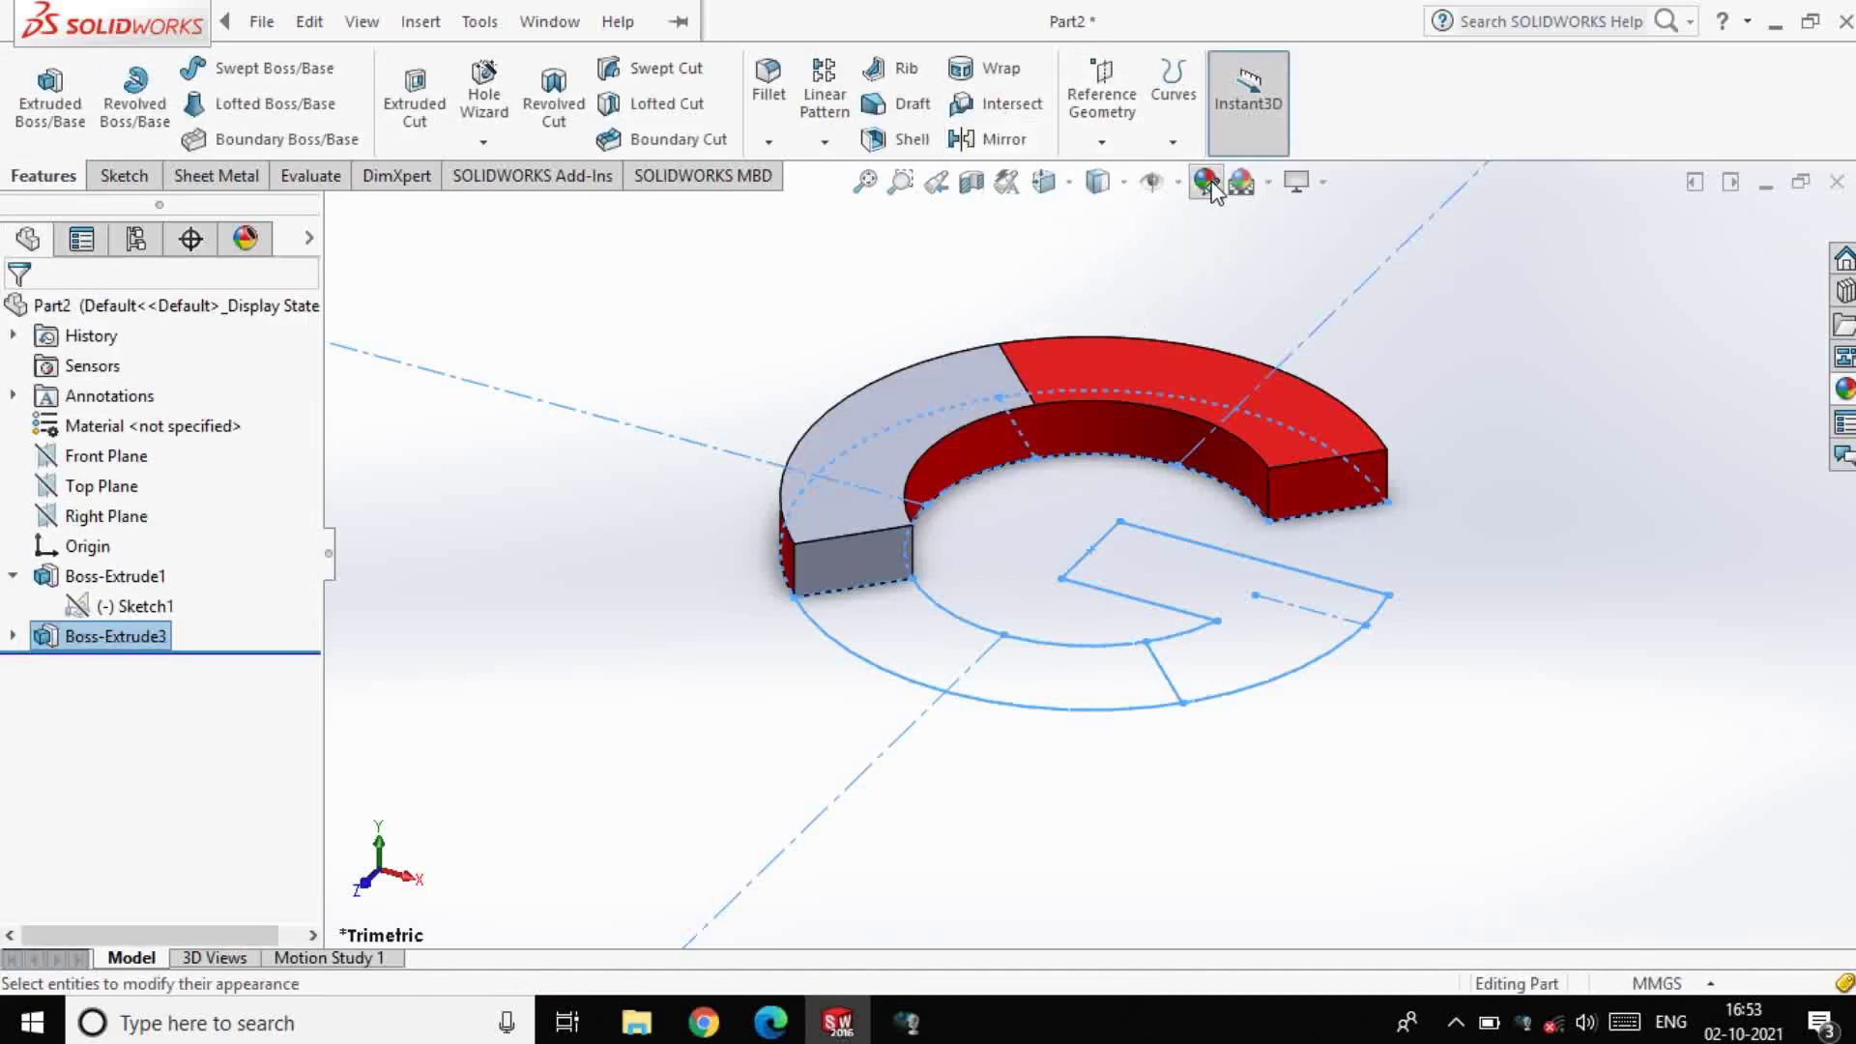
left_click(137, 884)
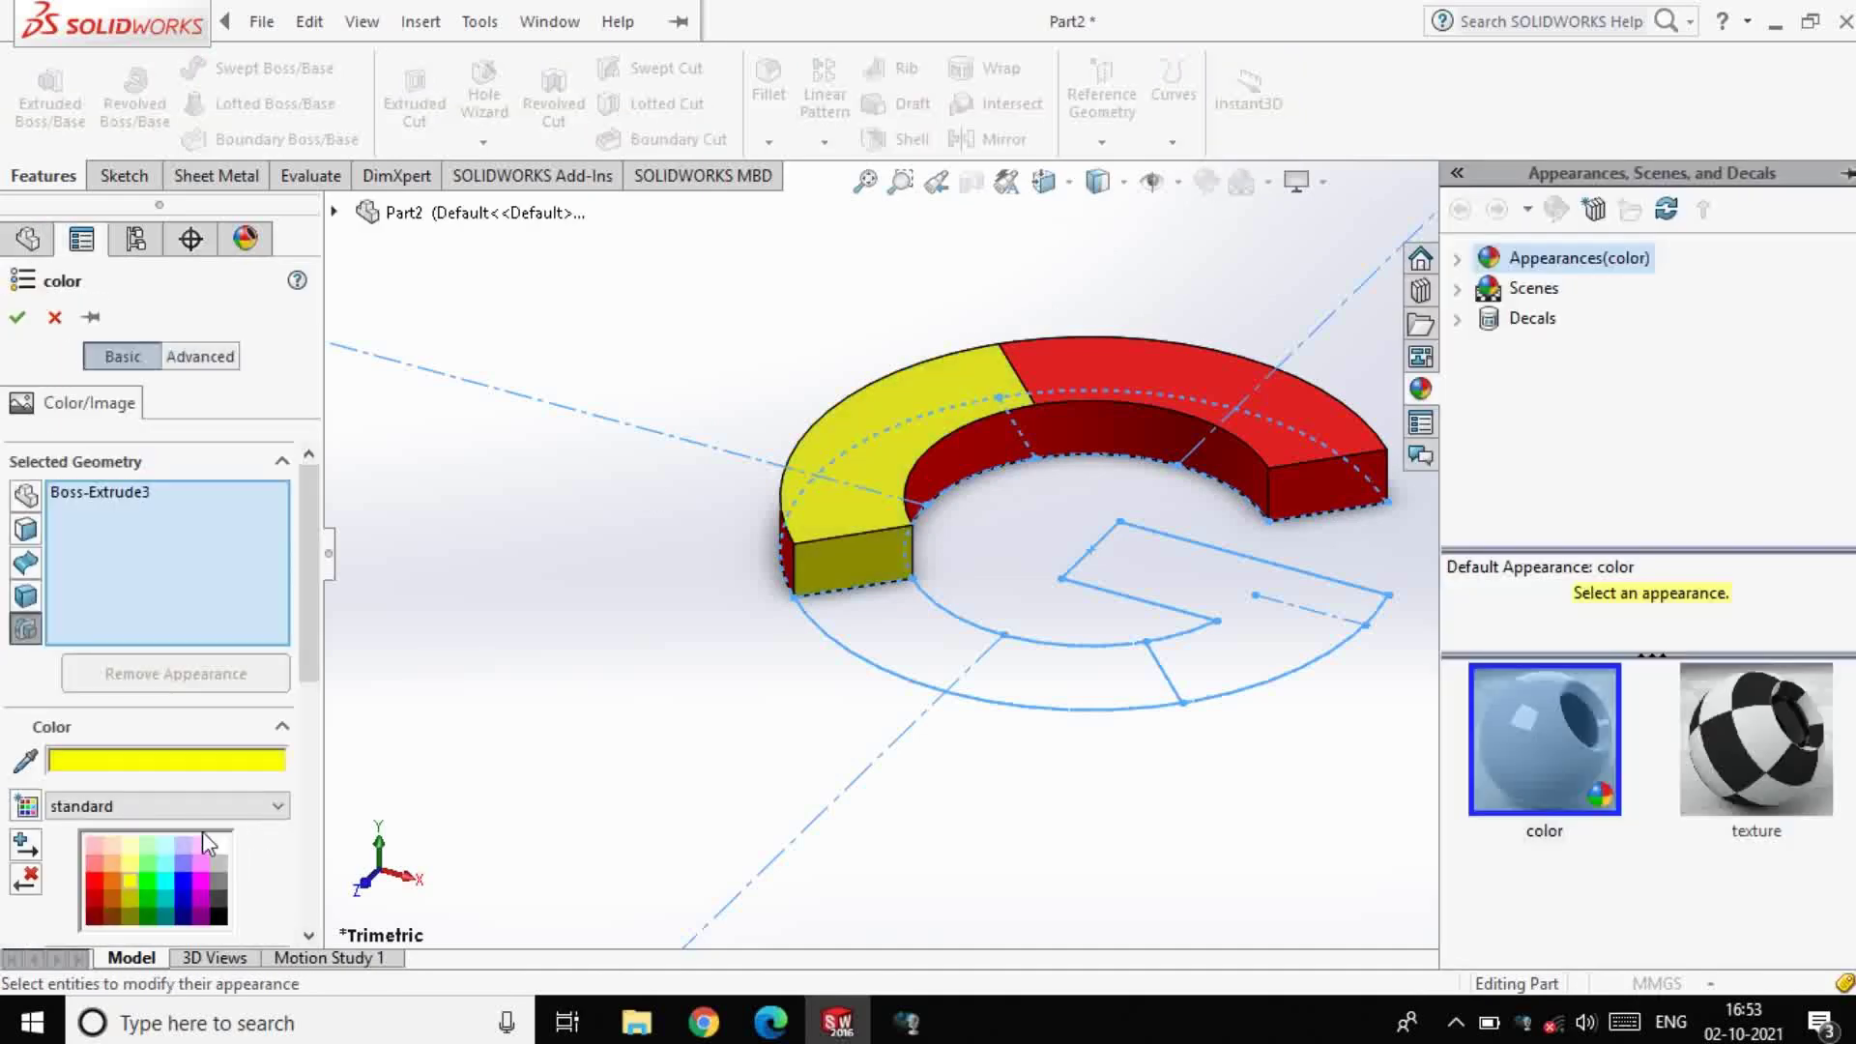
left_click(16, 317)
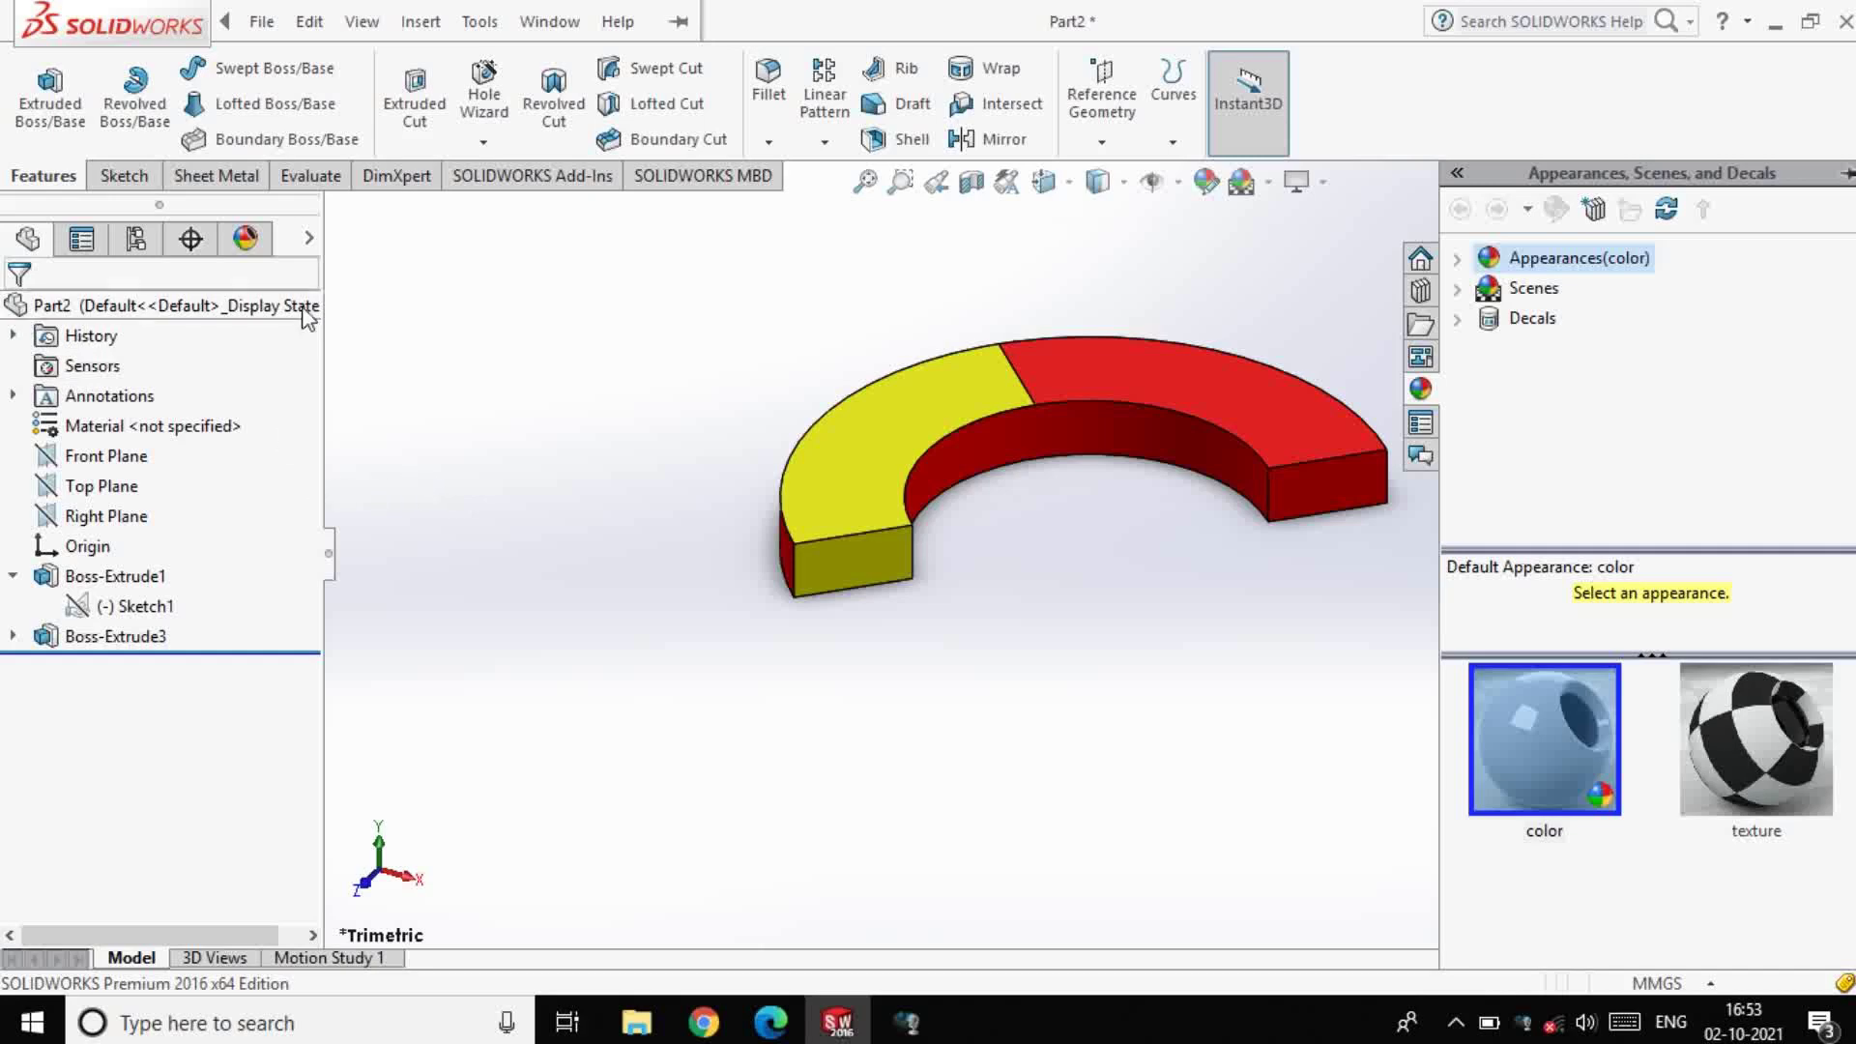
left_click(1586, 798)
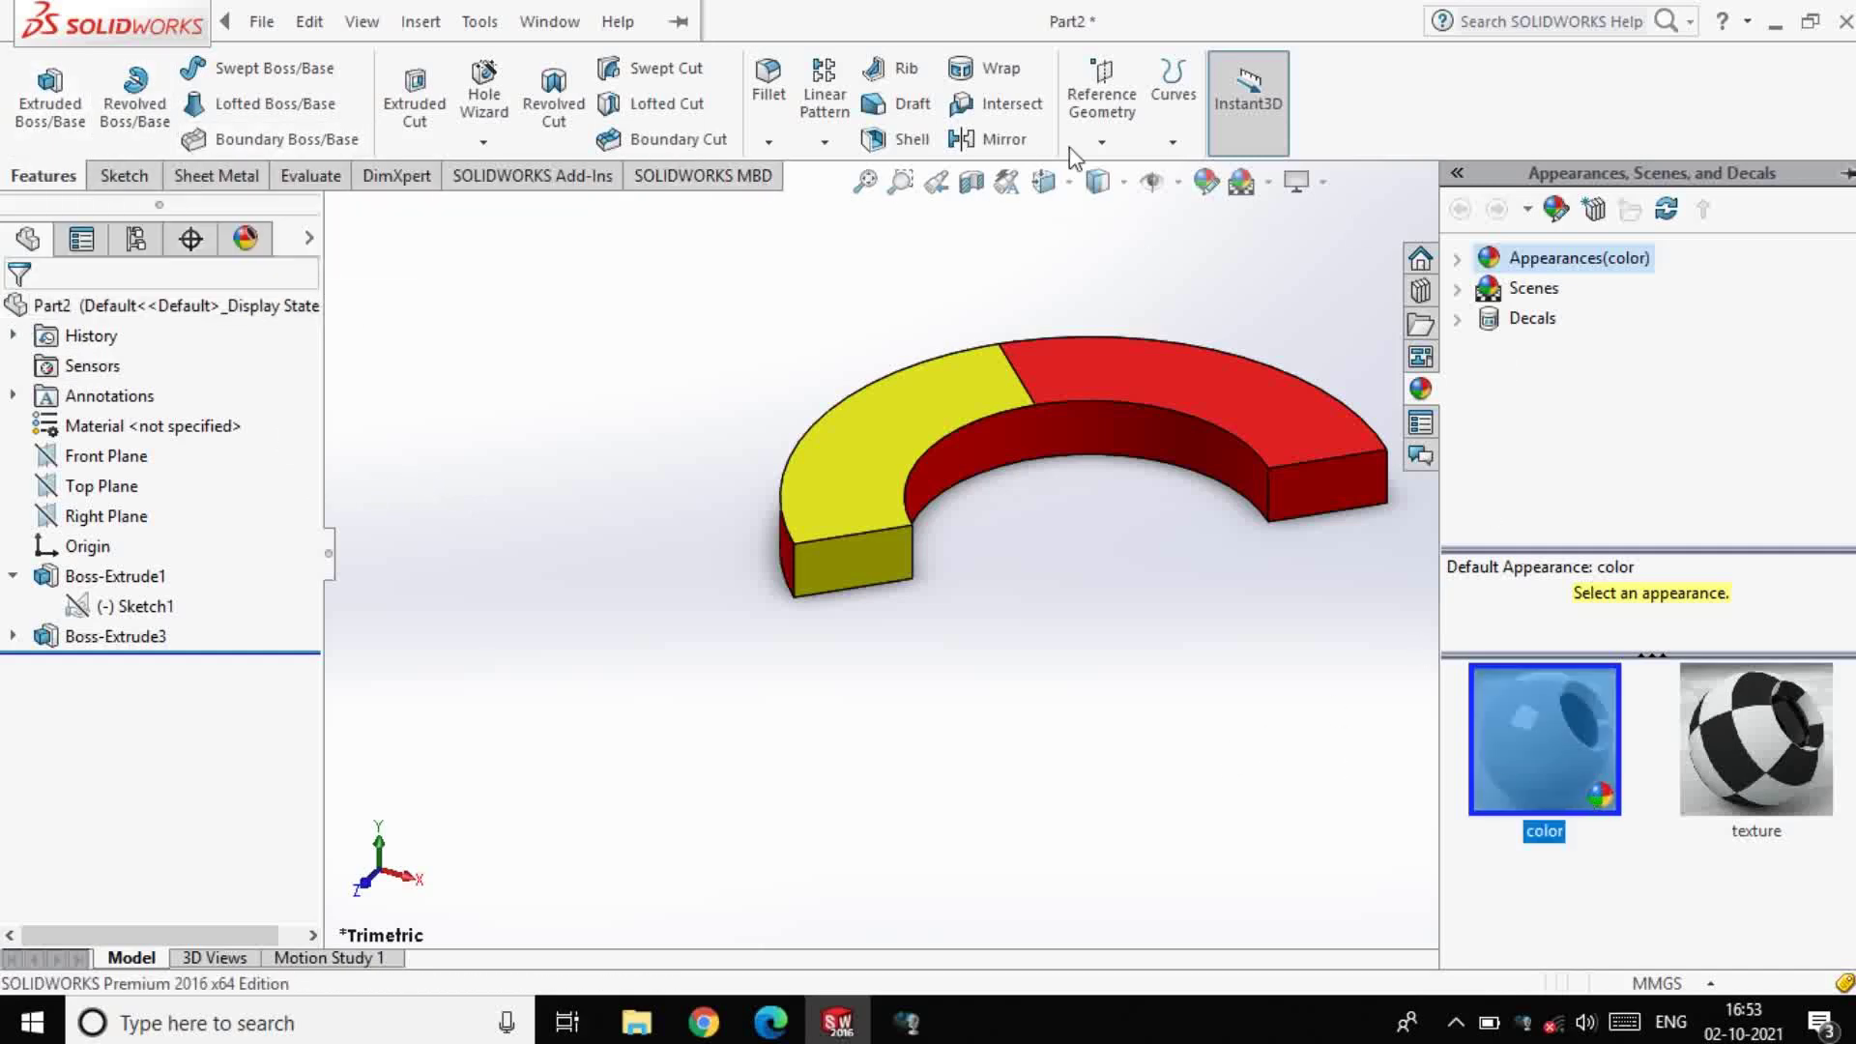
Colour the ring's inner curved face black
left_click(1048, 432)
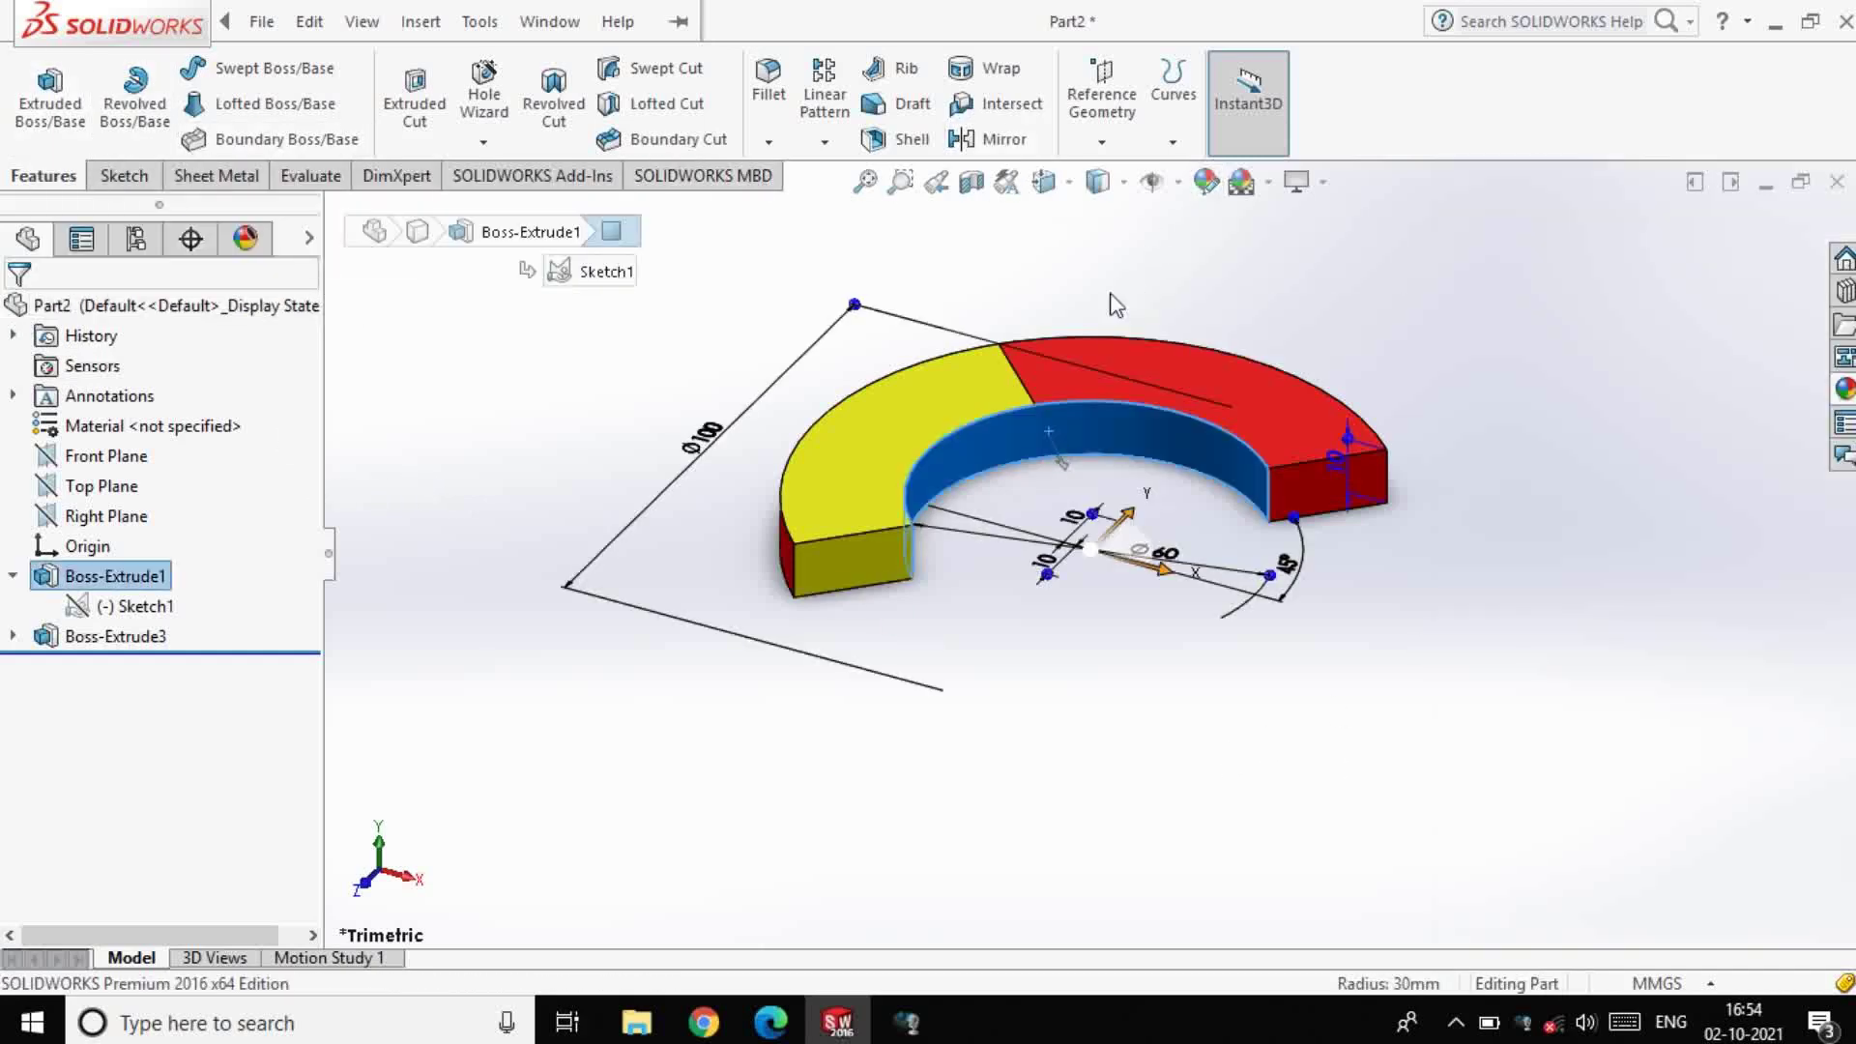
left_click(1213, 184)
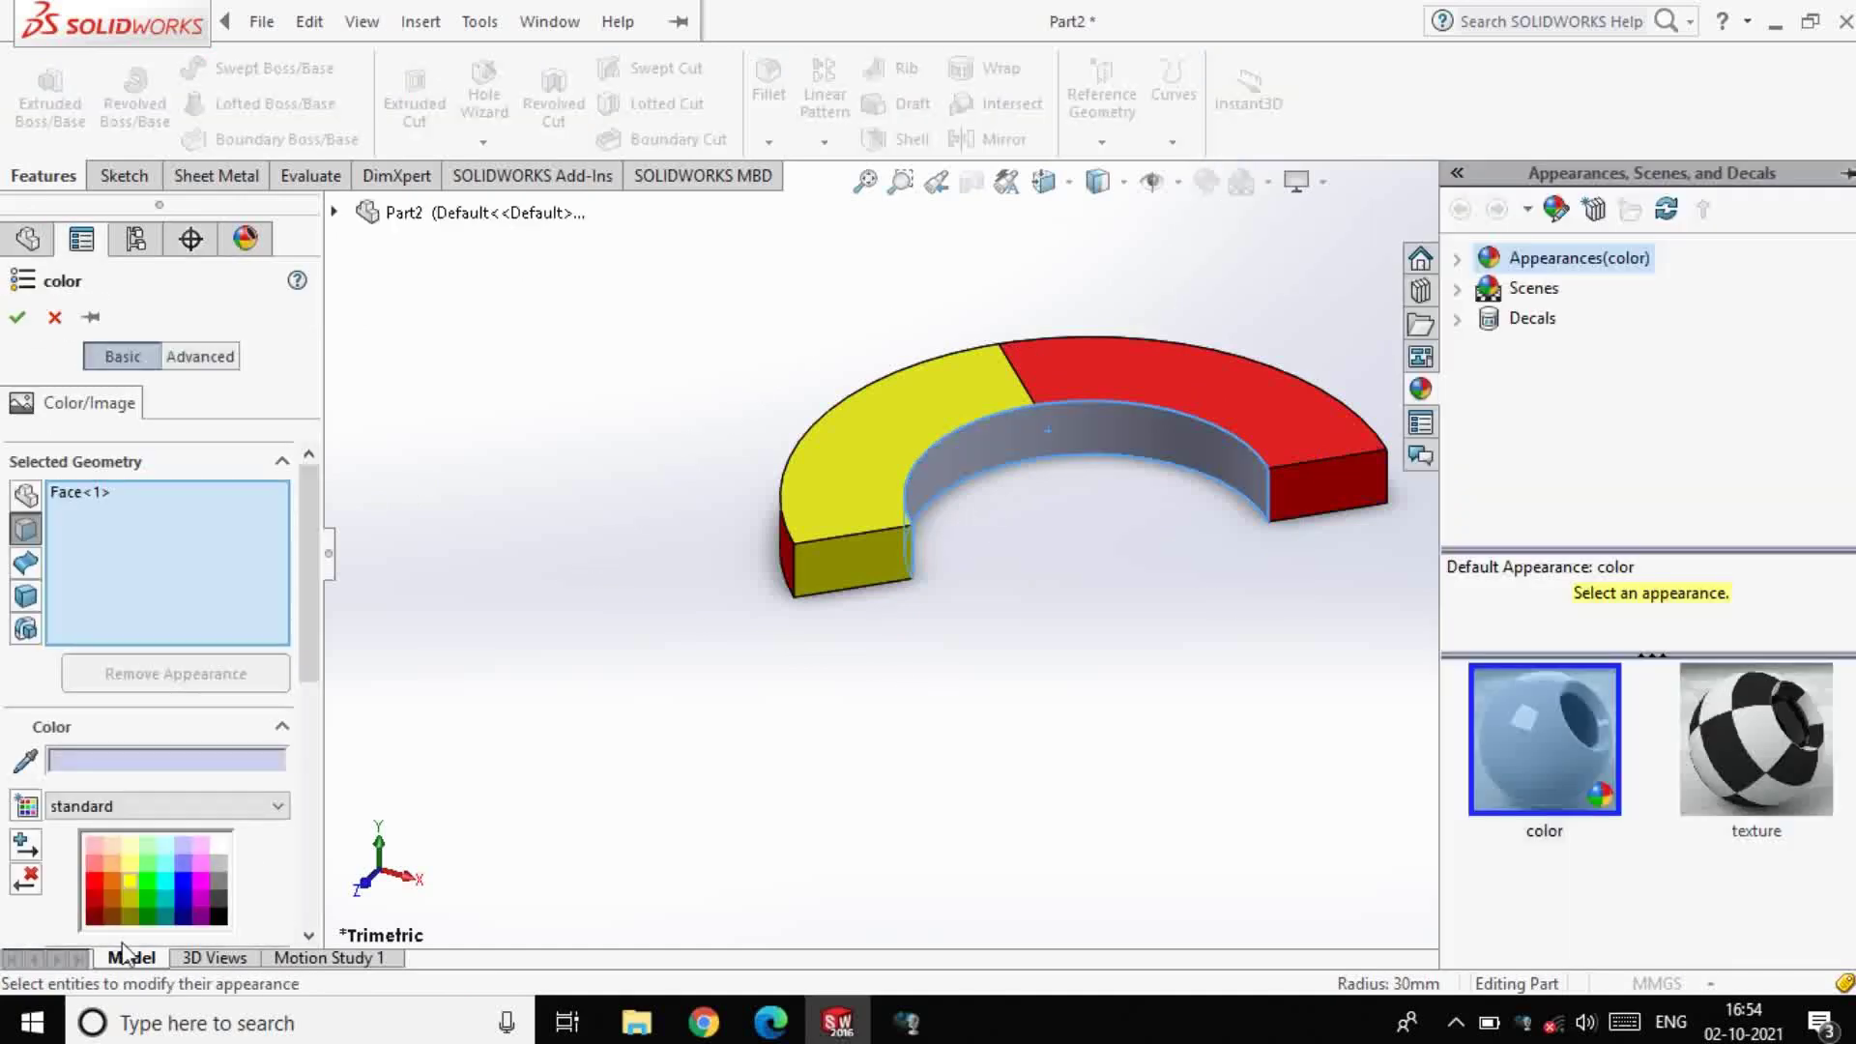
left_click(221, 916)
left_click(17, 318)
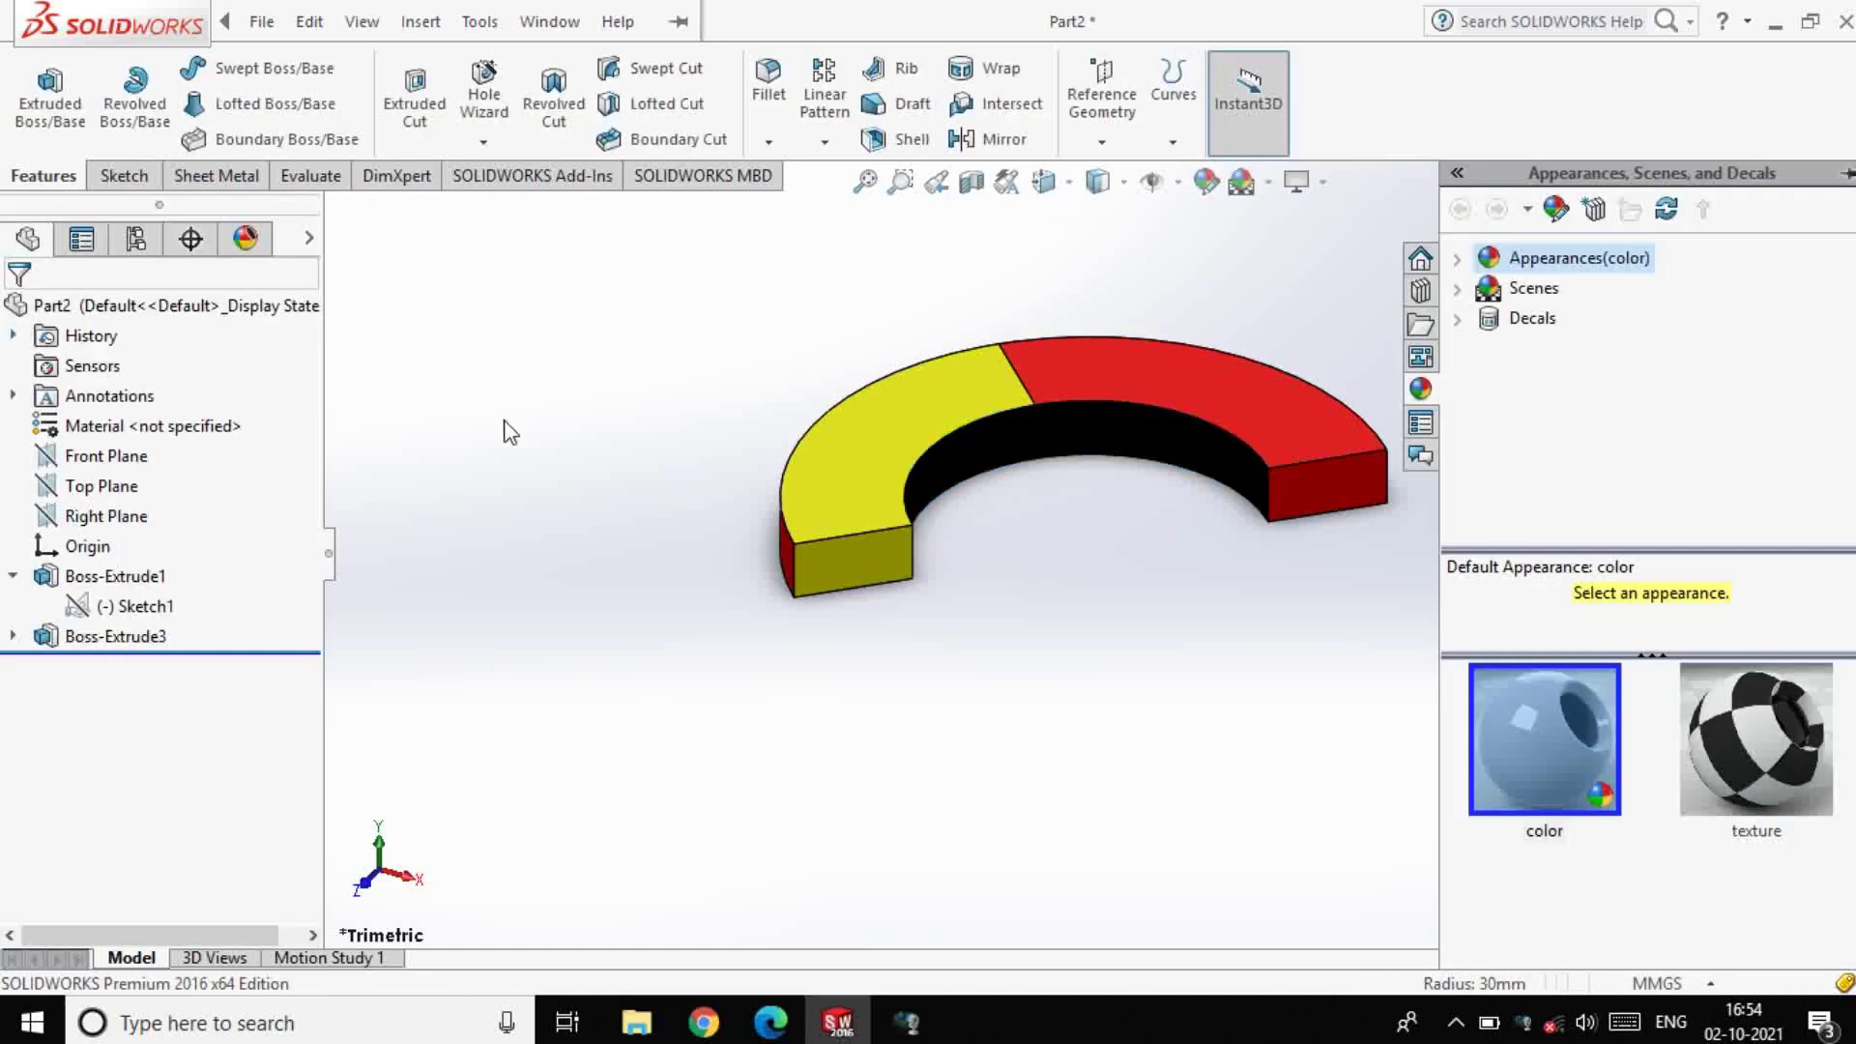
Colour the ring's outer curved face black
middle_click_drag(712, 589, 913, 523)
left_click(909, 522)
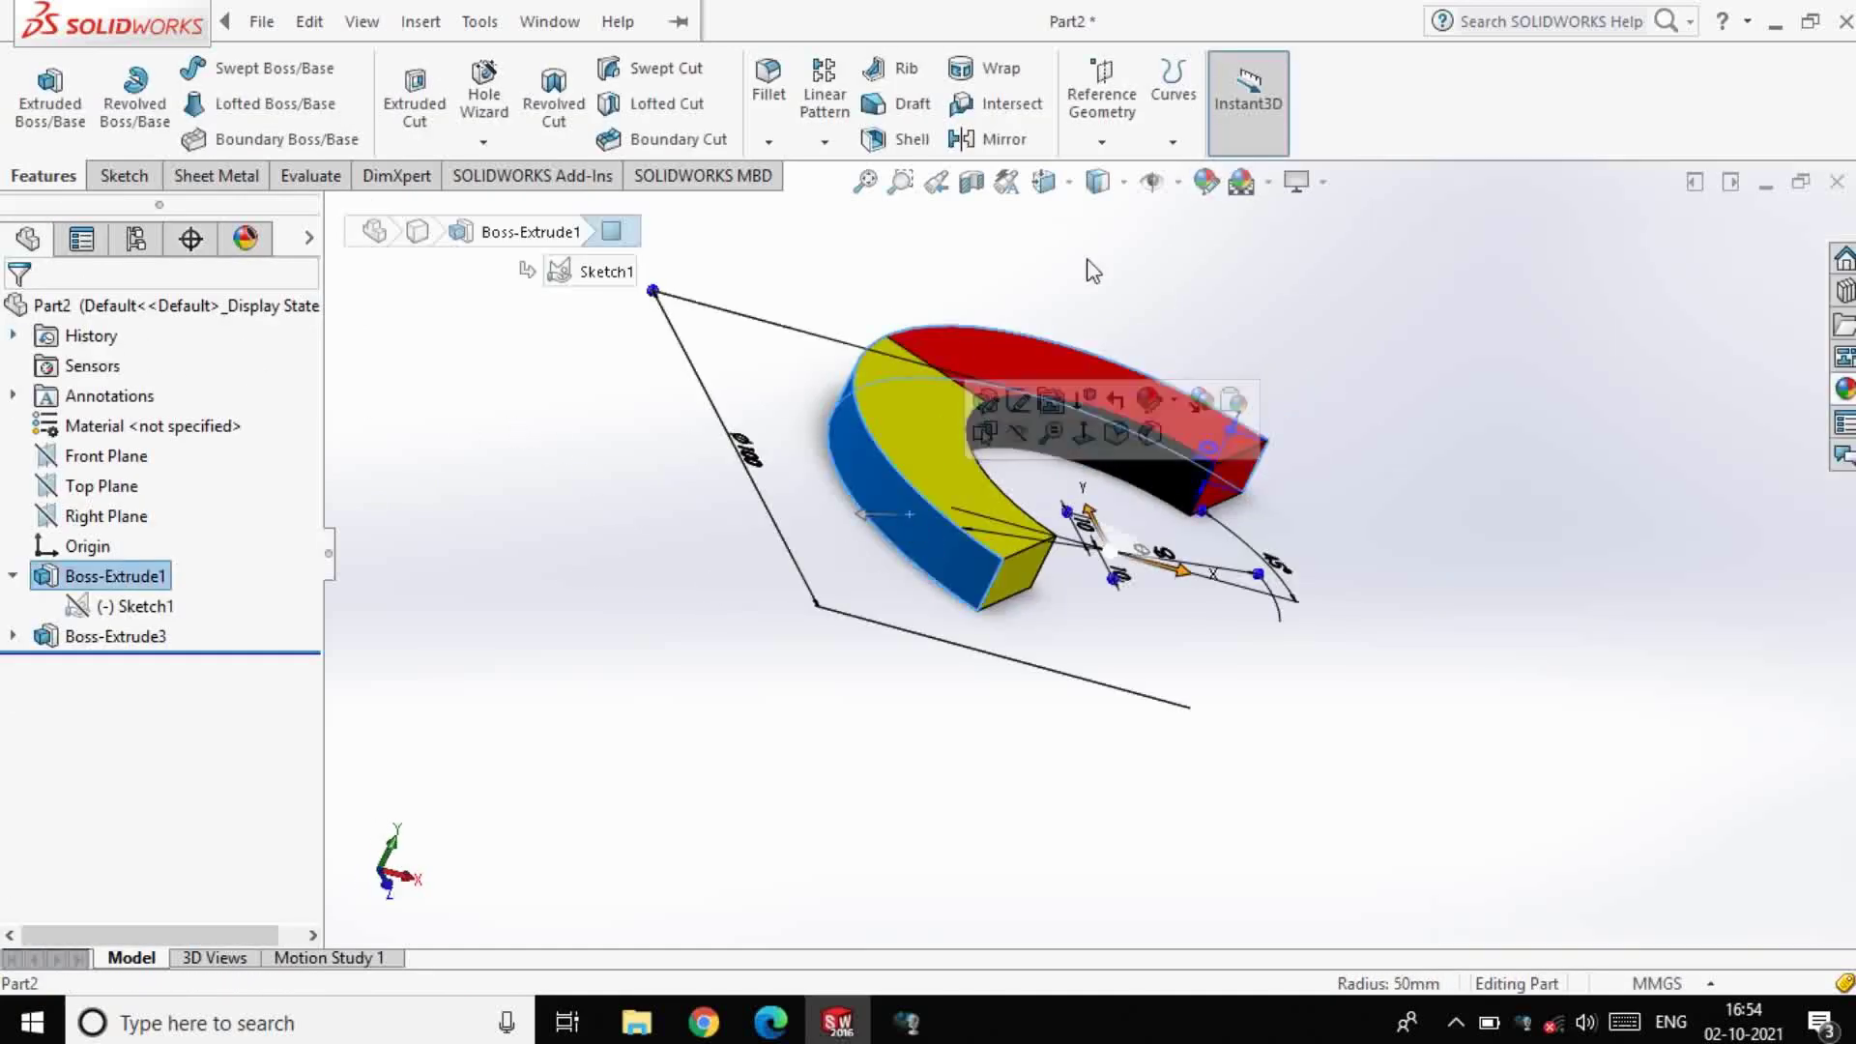
left_click(1205, 182)
left_click(221, 916)
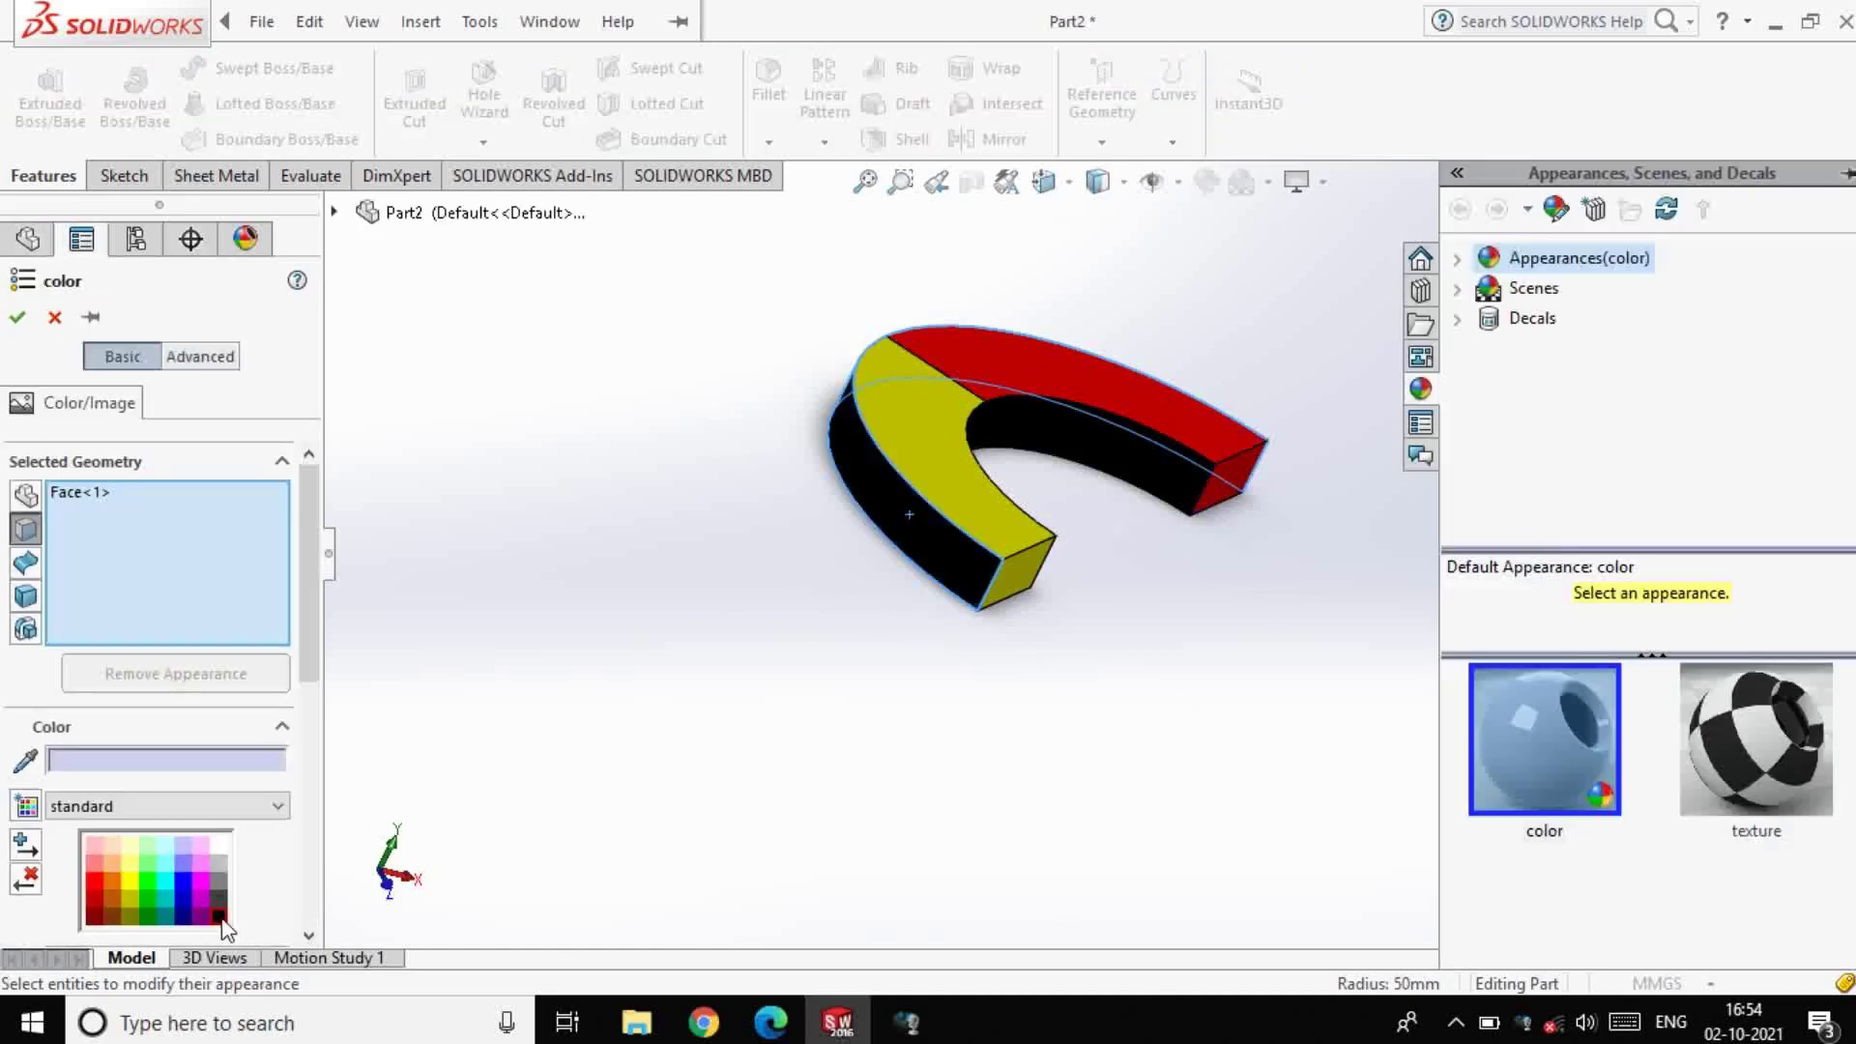
left_click(18, 318)
middle_click_drag(1293, 551, 1276, 638)
Extrude the lower ring region from Sketch1 10 mm as Boss-Extrude4 and colour it green
left_click(135, 607)
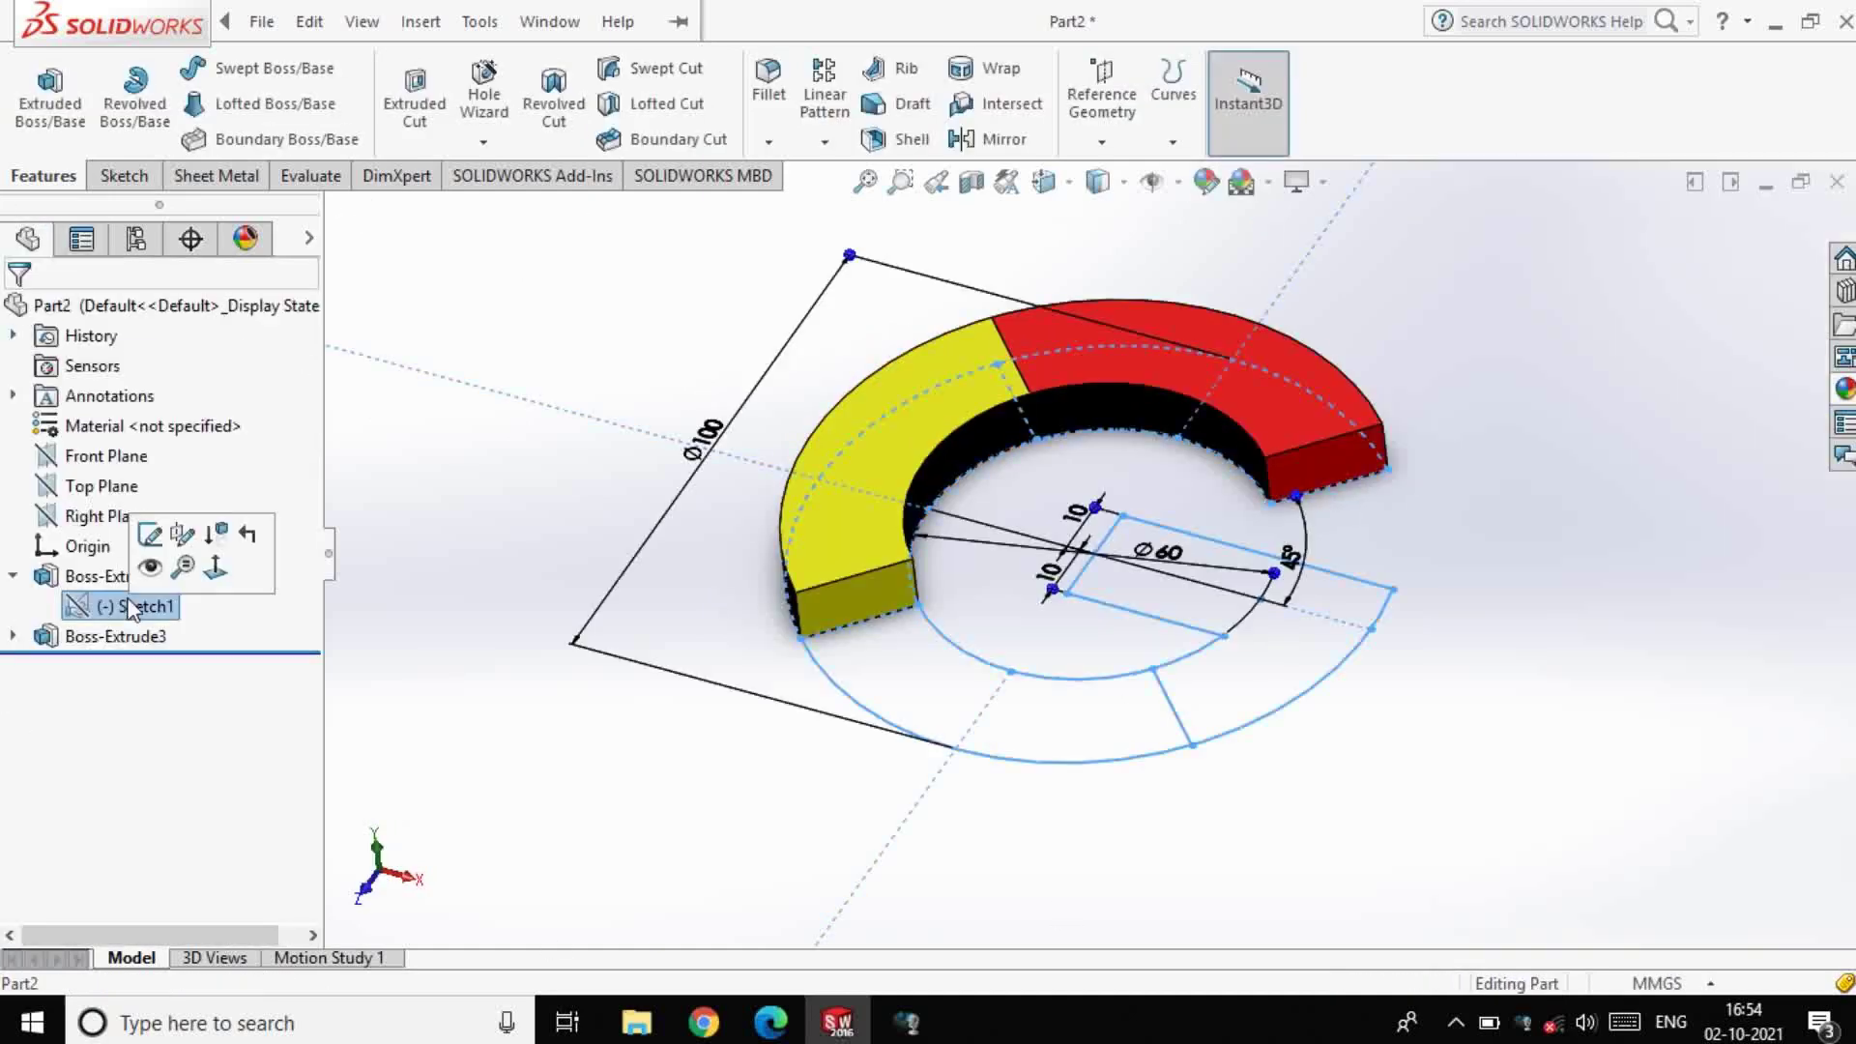
left_click(29, 60)
left_click(93, 578)
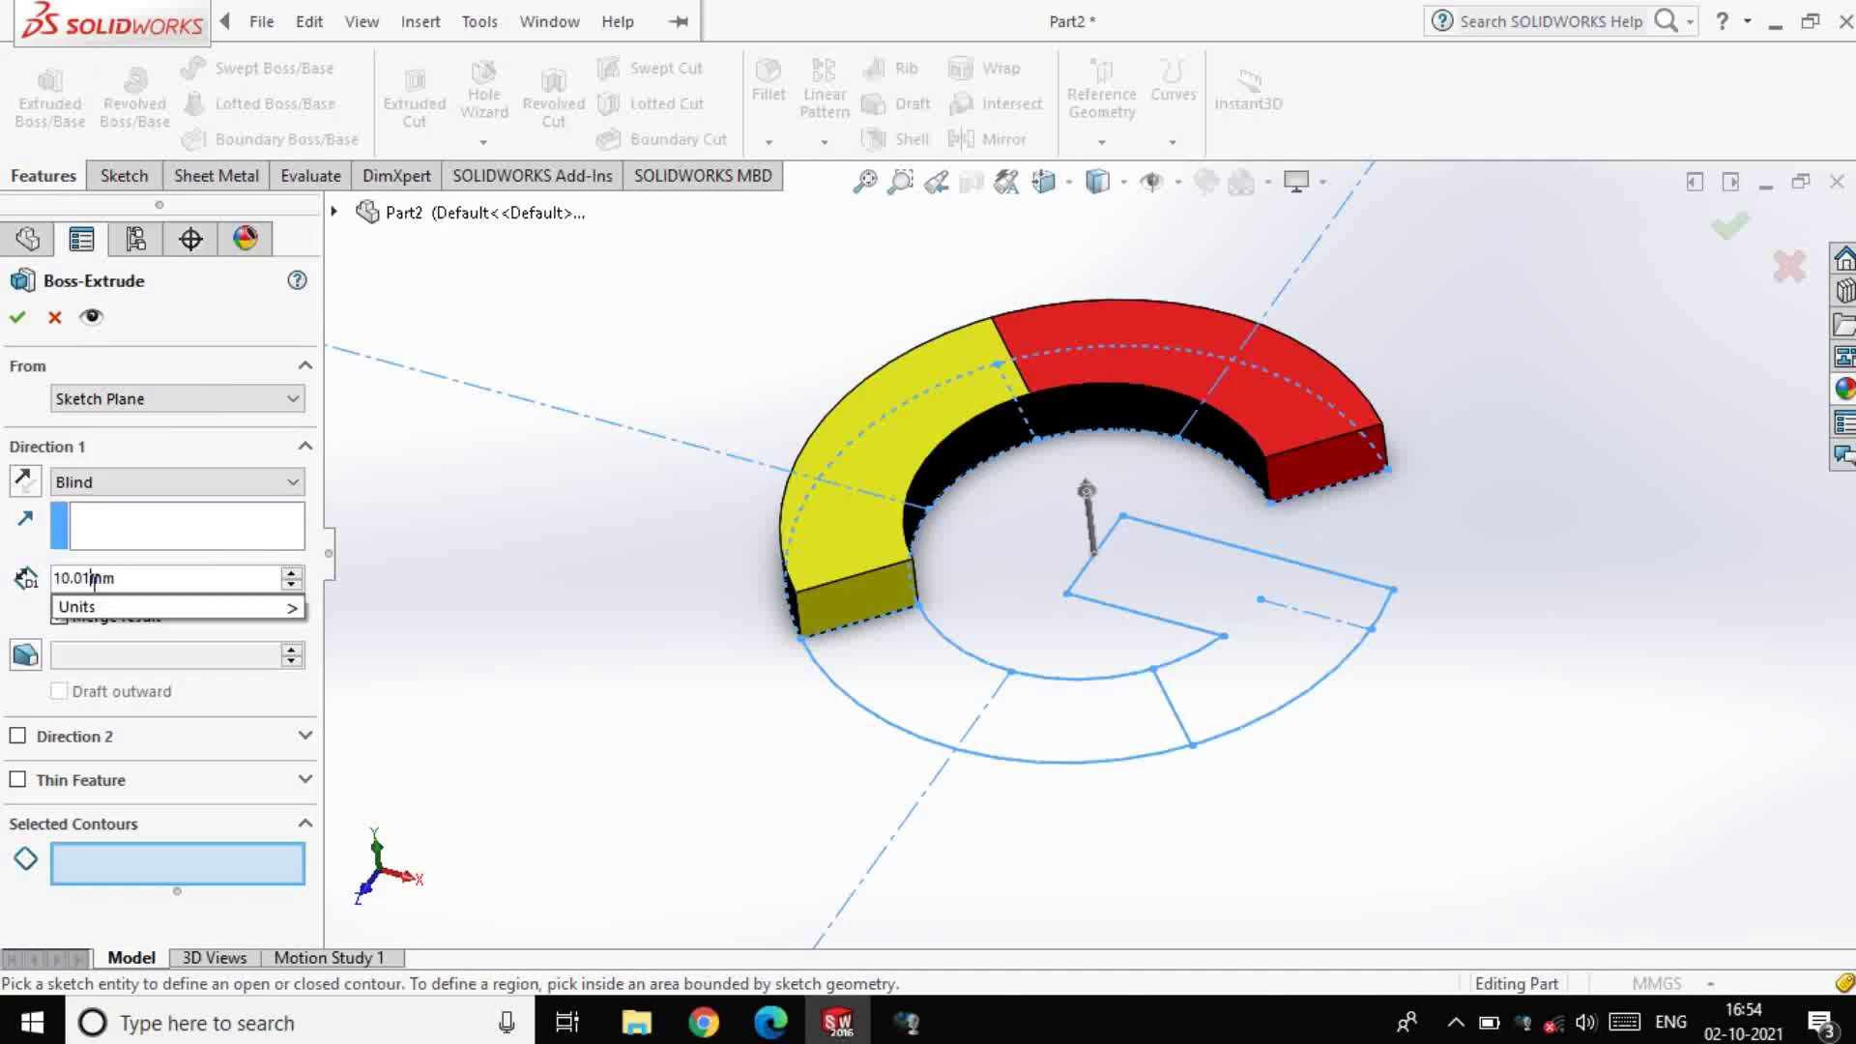
left_click(879, 684)
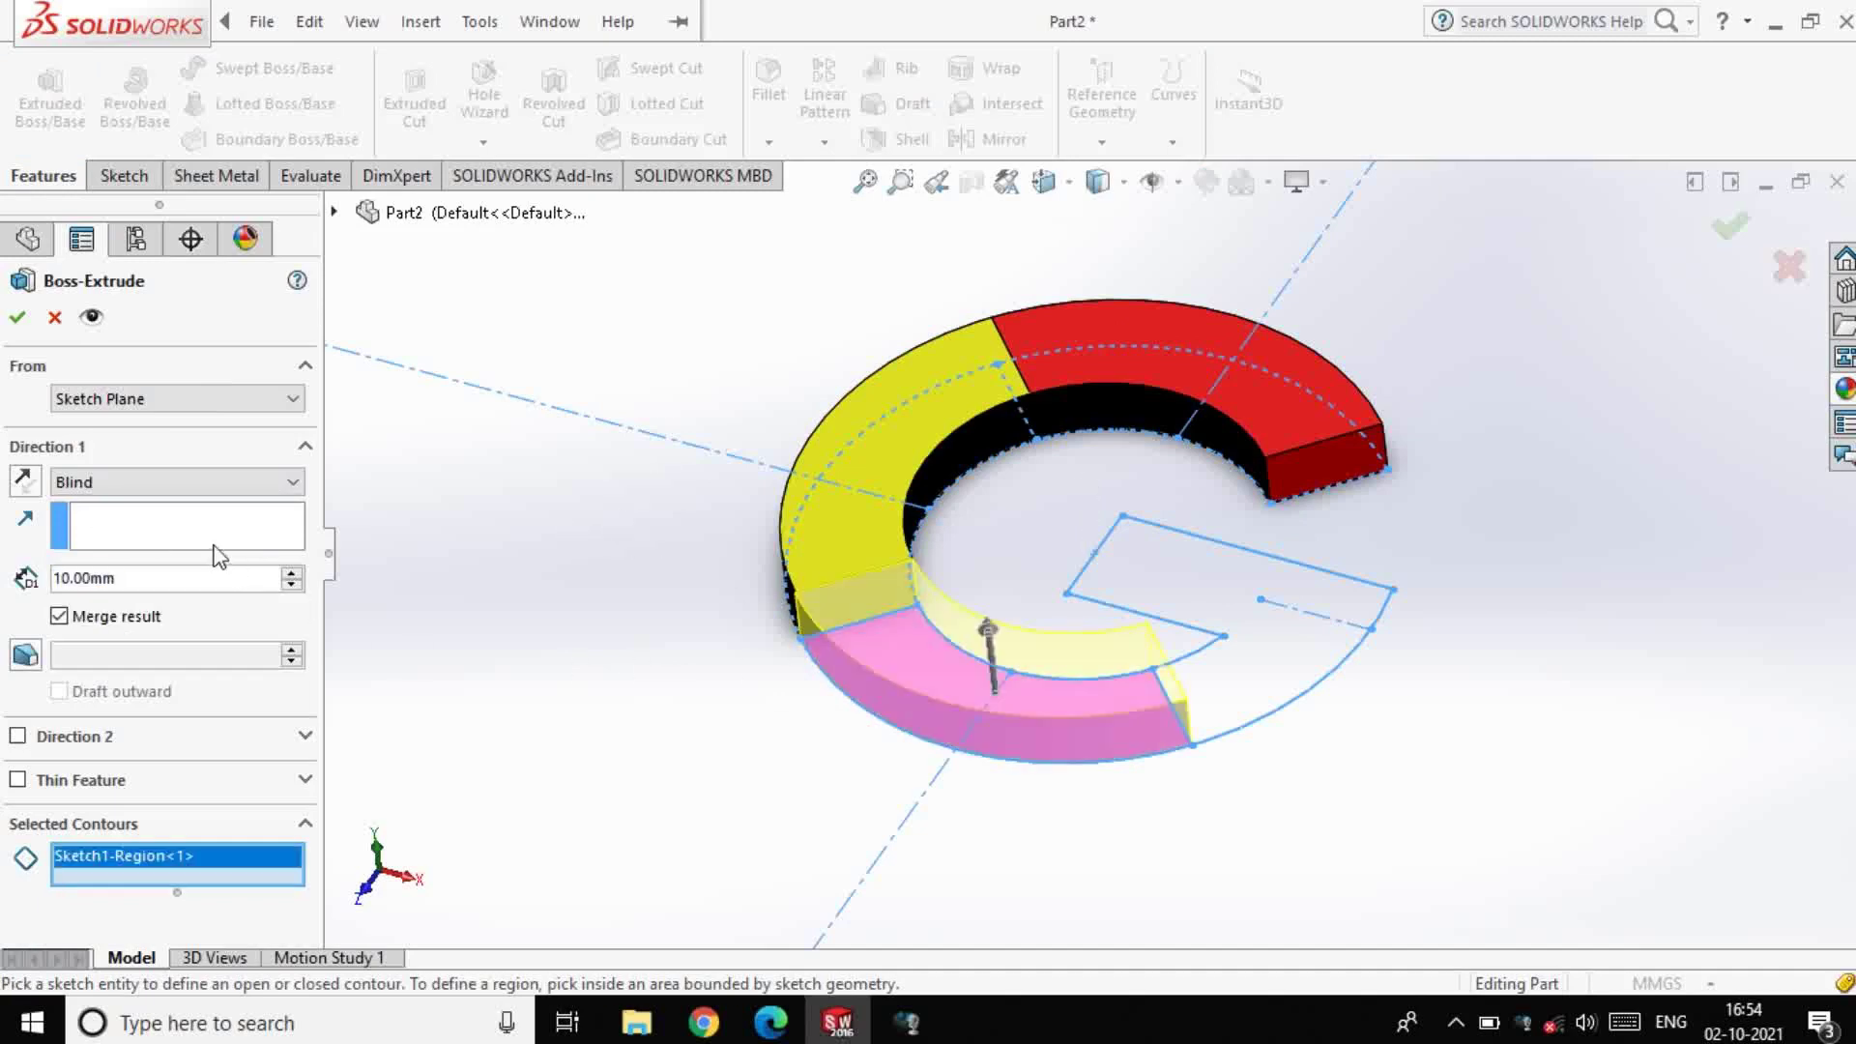
left_click(18, 317)
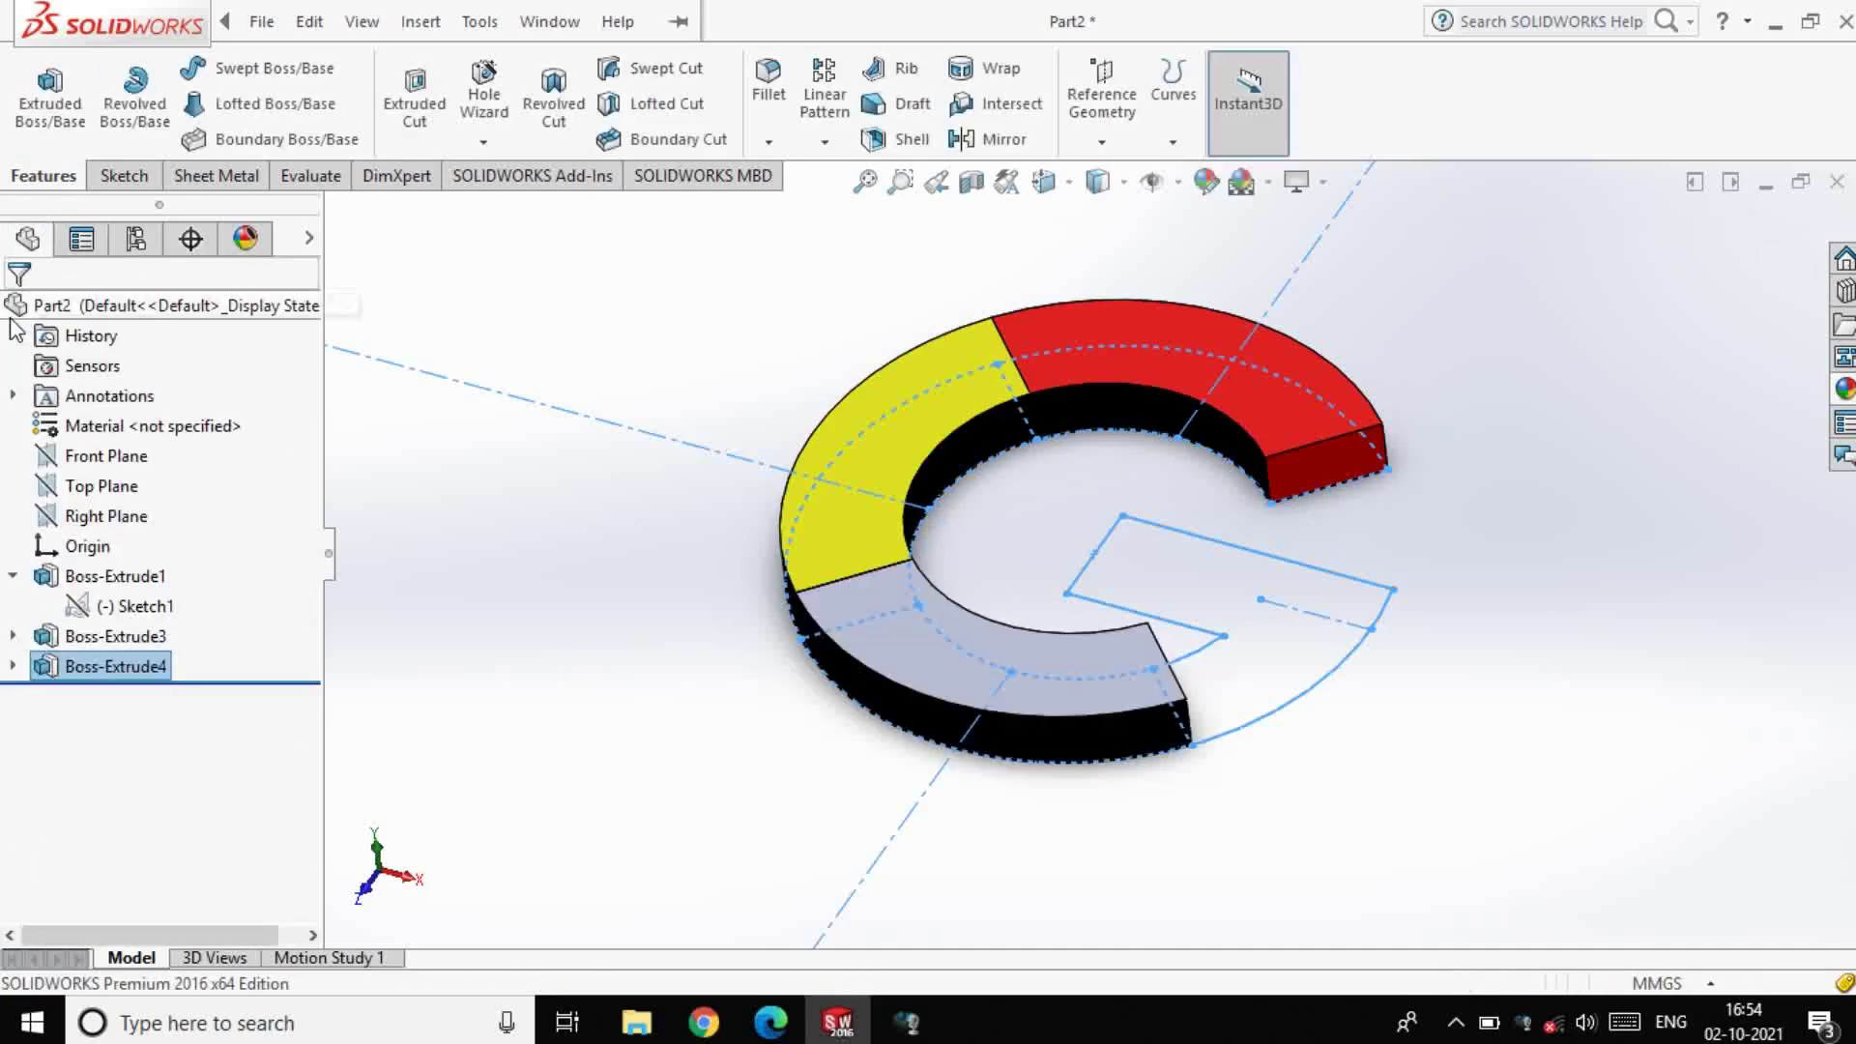
left_click(1208, 182)
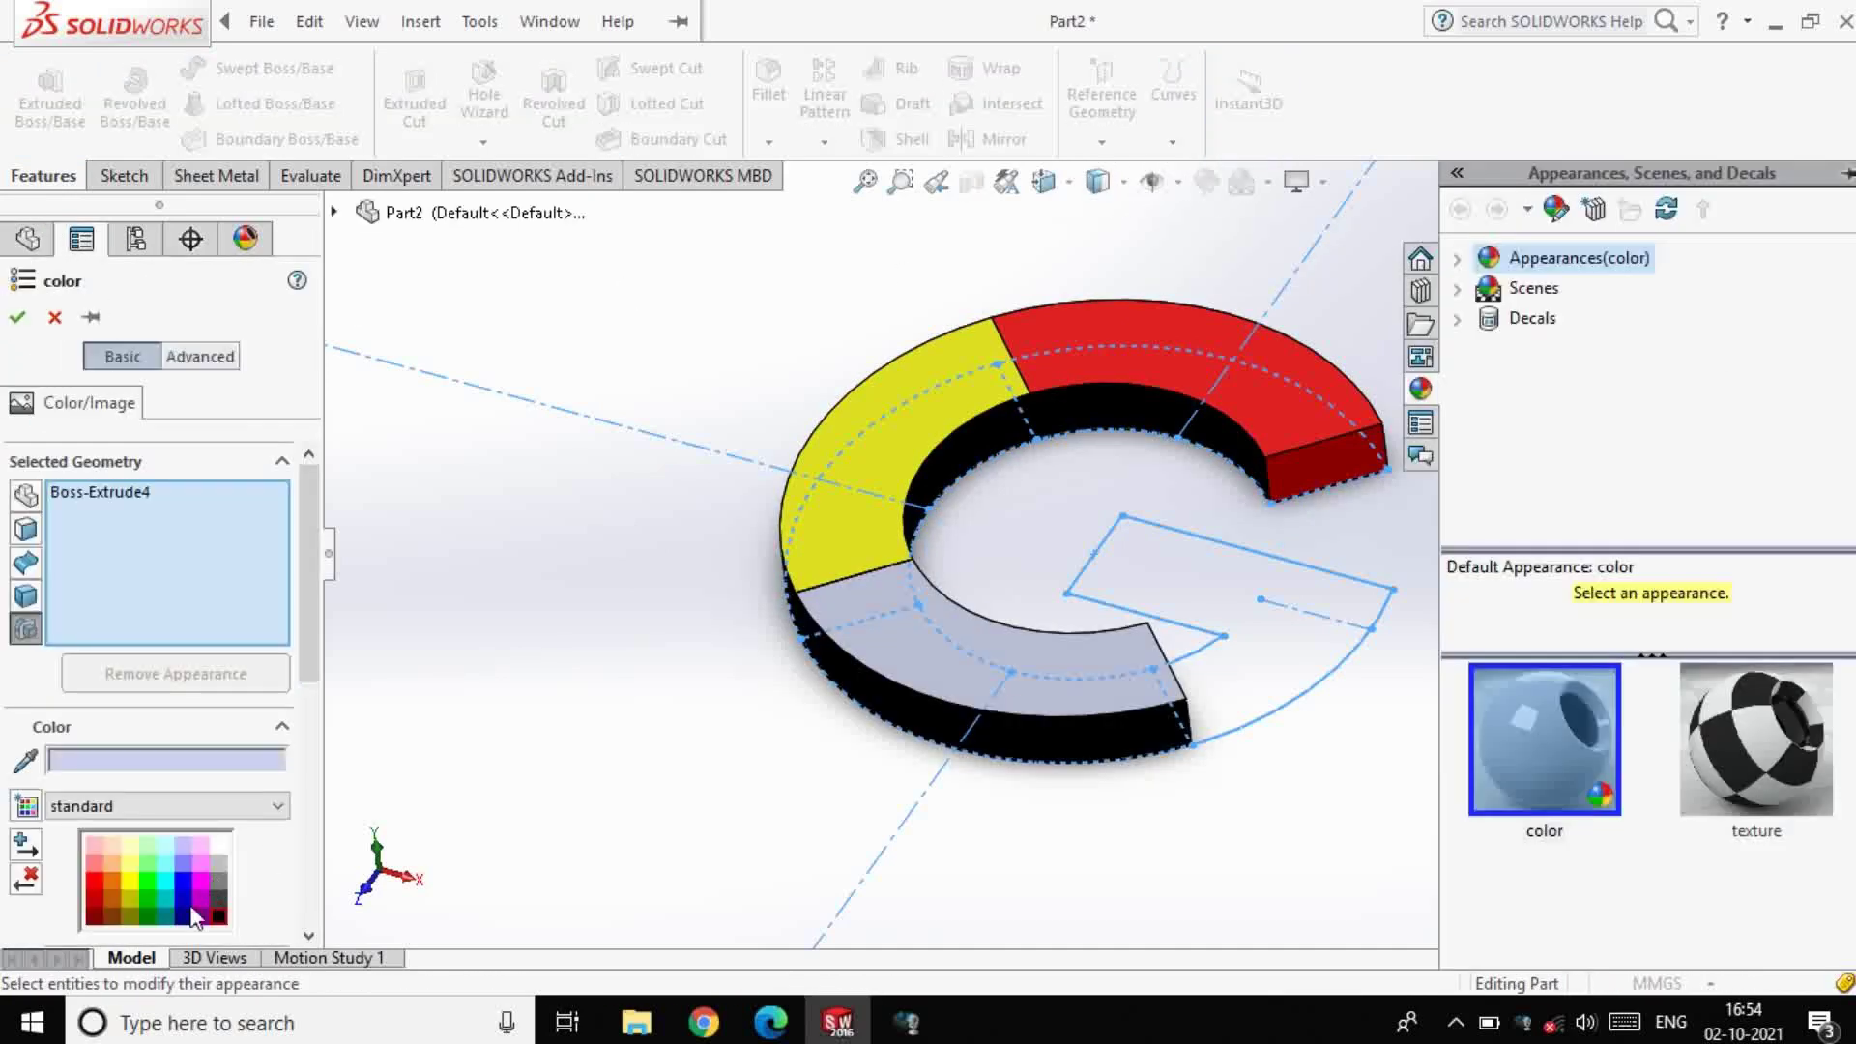
left_click(148, 916)
Confirm the green appearance, then extrude the crossbar region from Sketch1
left_click(16, 319)
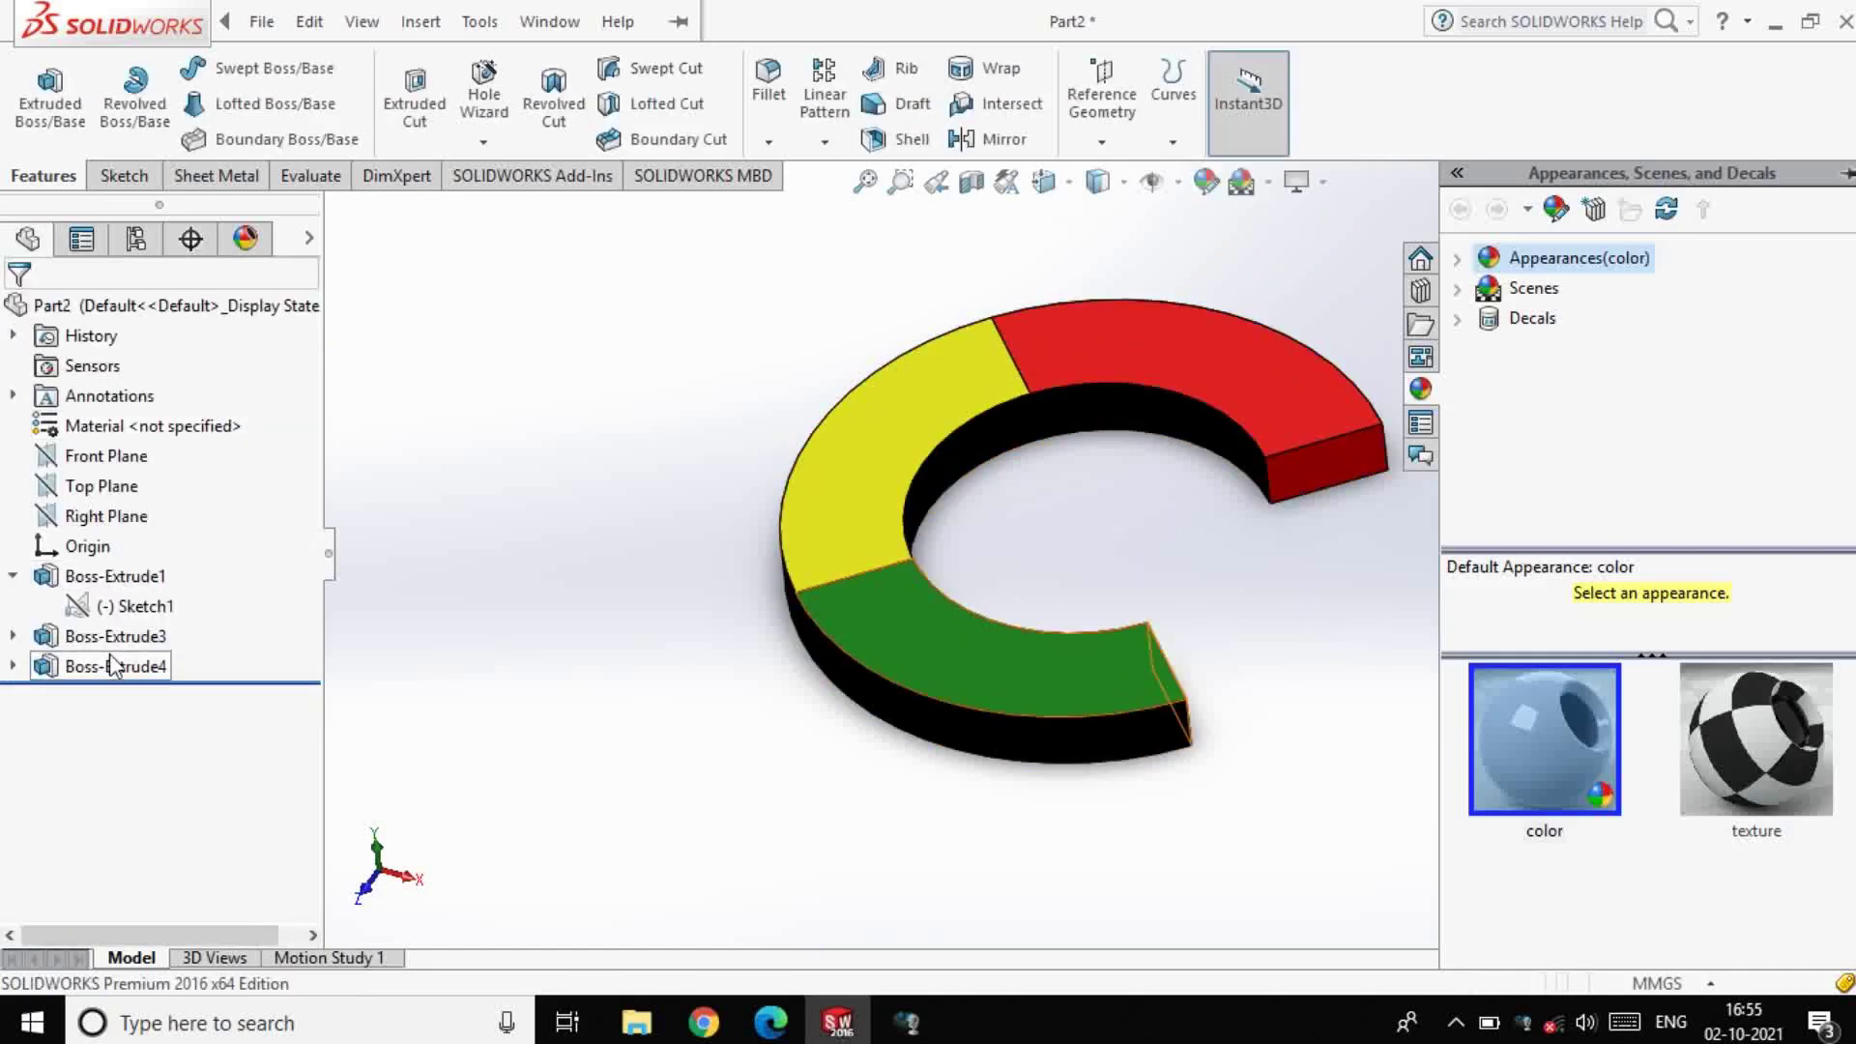
left_click(118, 606)
left_click(51, 102)
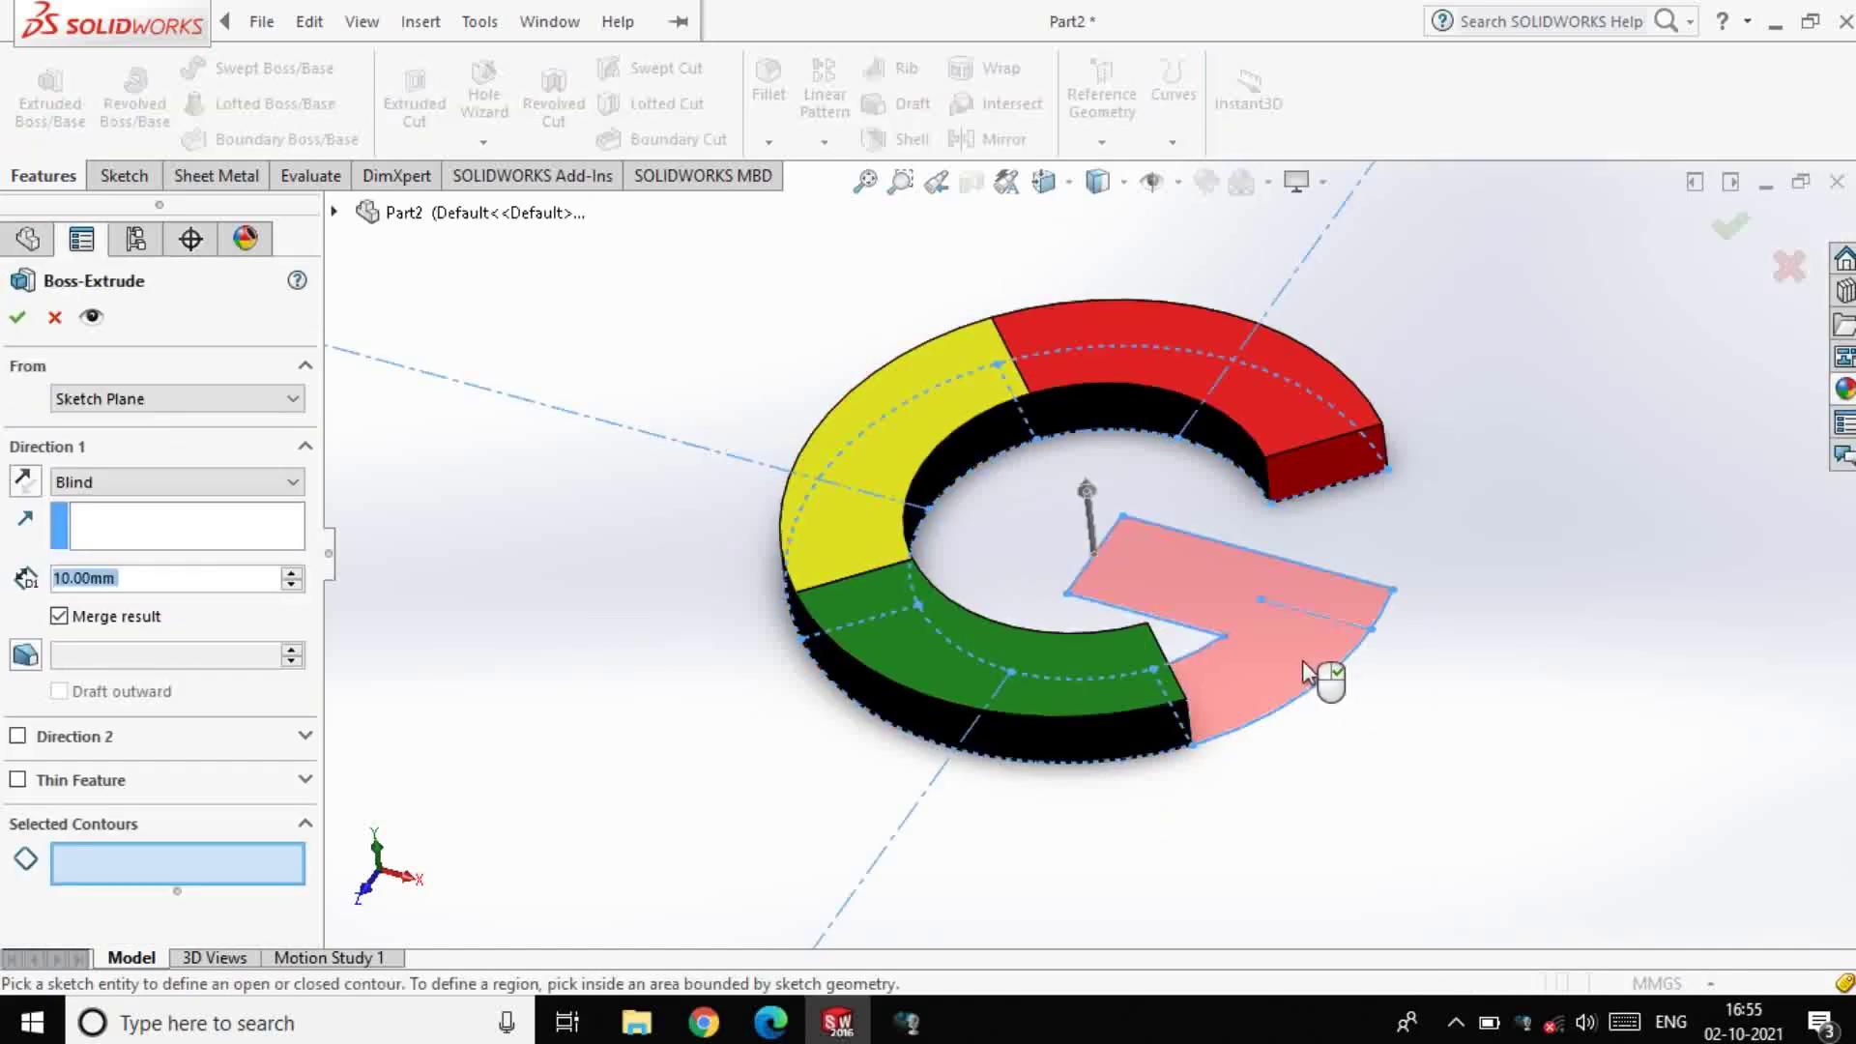
left_click(1326, 681)
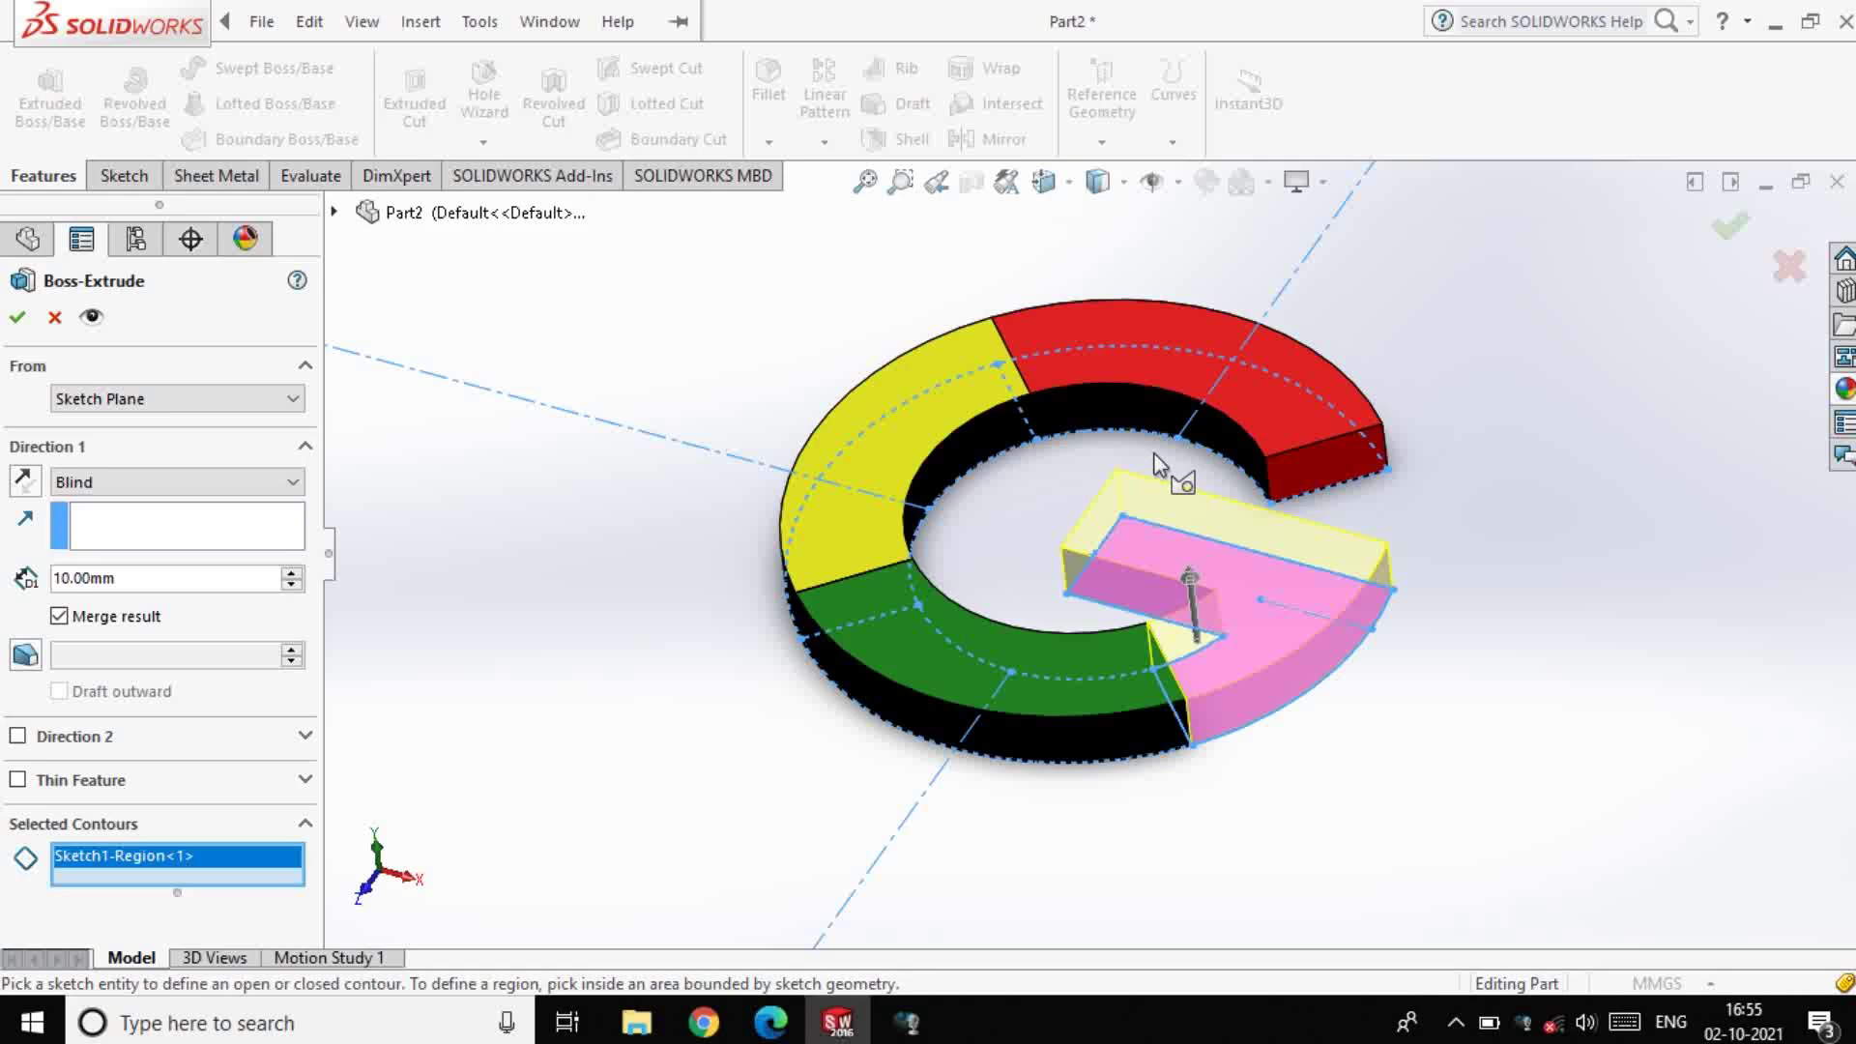
scroll(1160, 466, "up", 1)
left_click(16, 317)
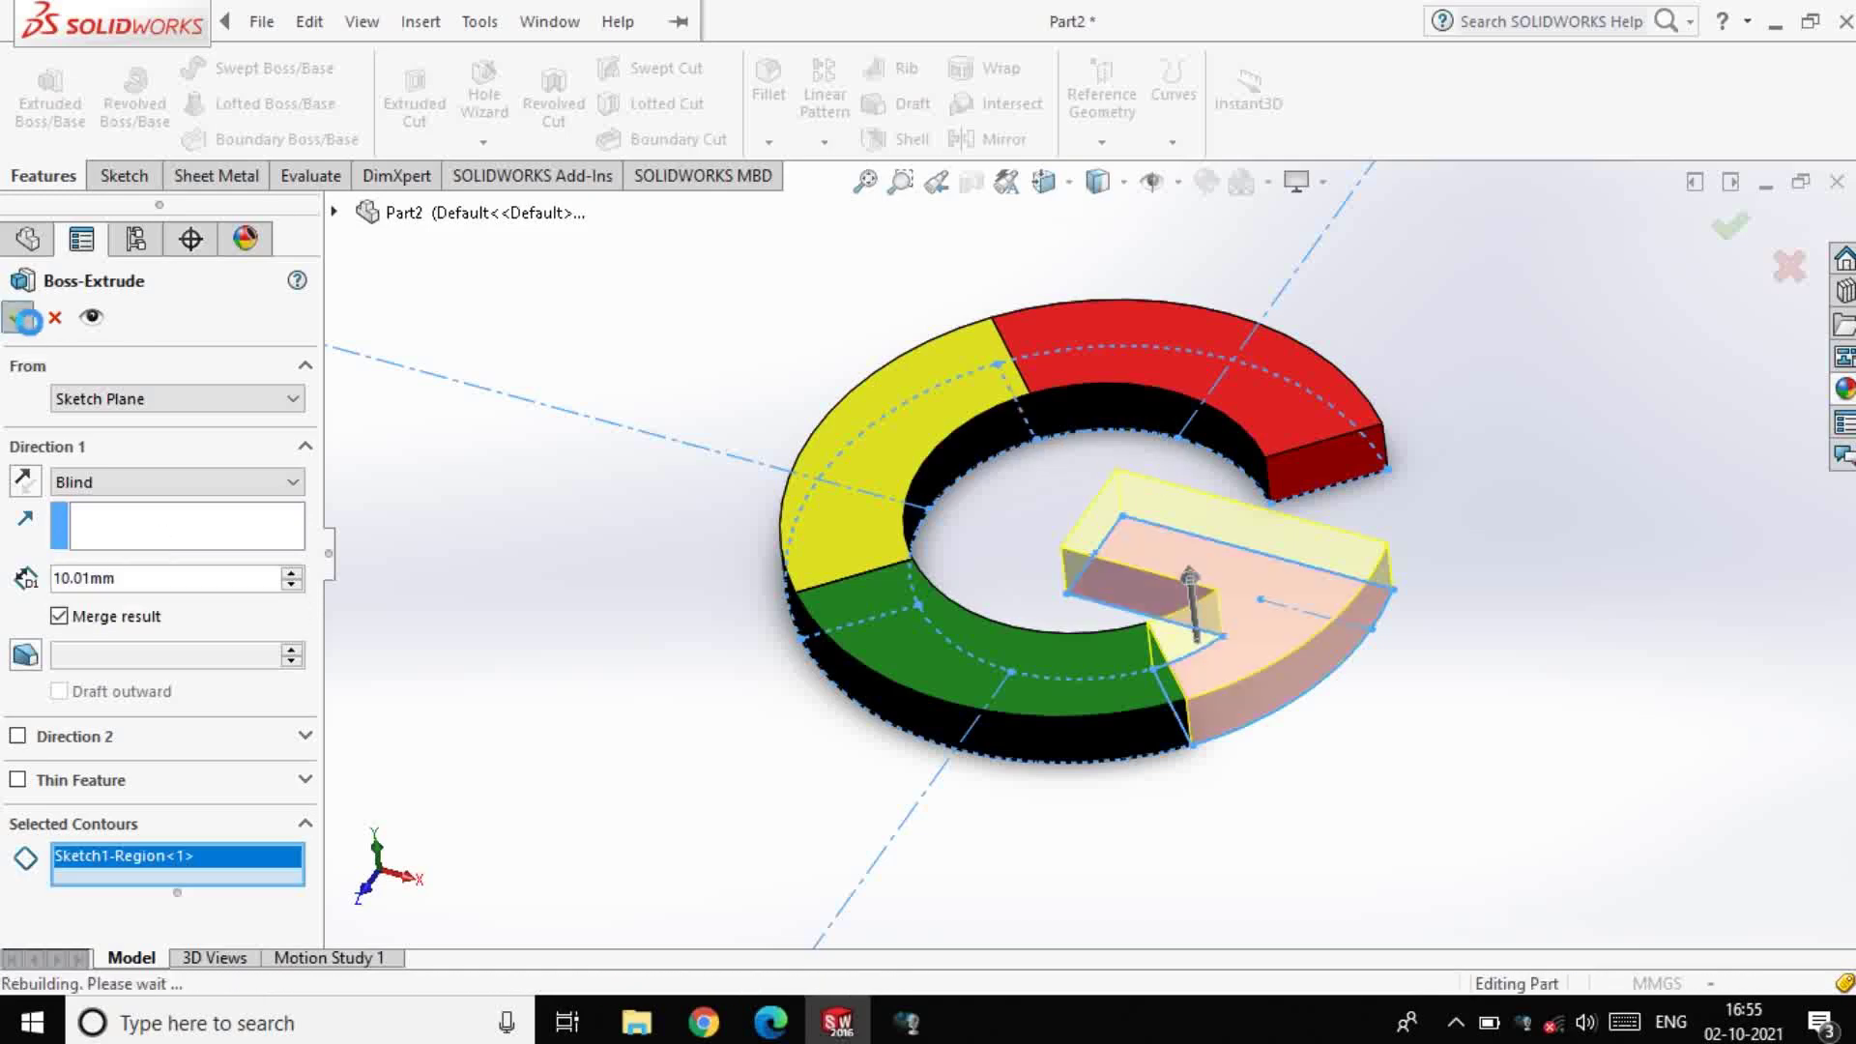
Colour the crossbar extrusion blue and return to an isometric view
left_click(1203, 182)
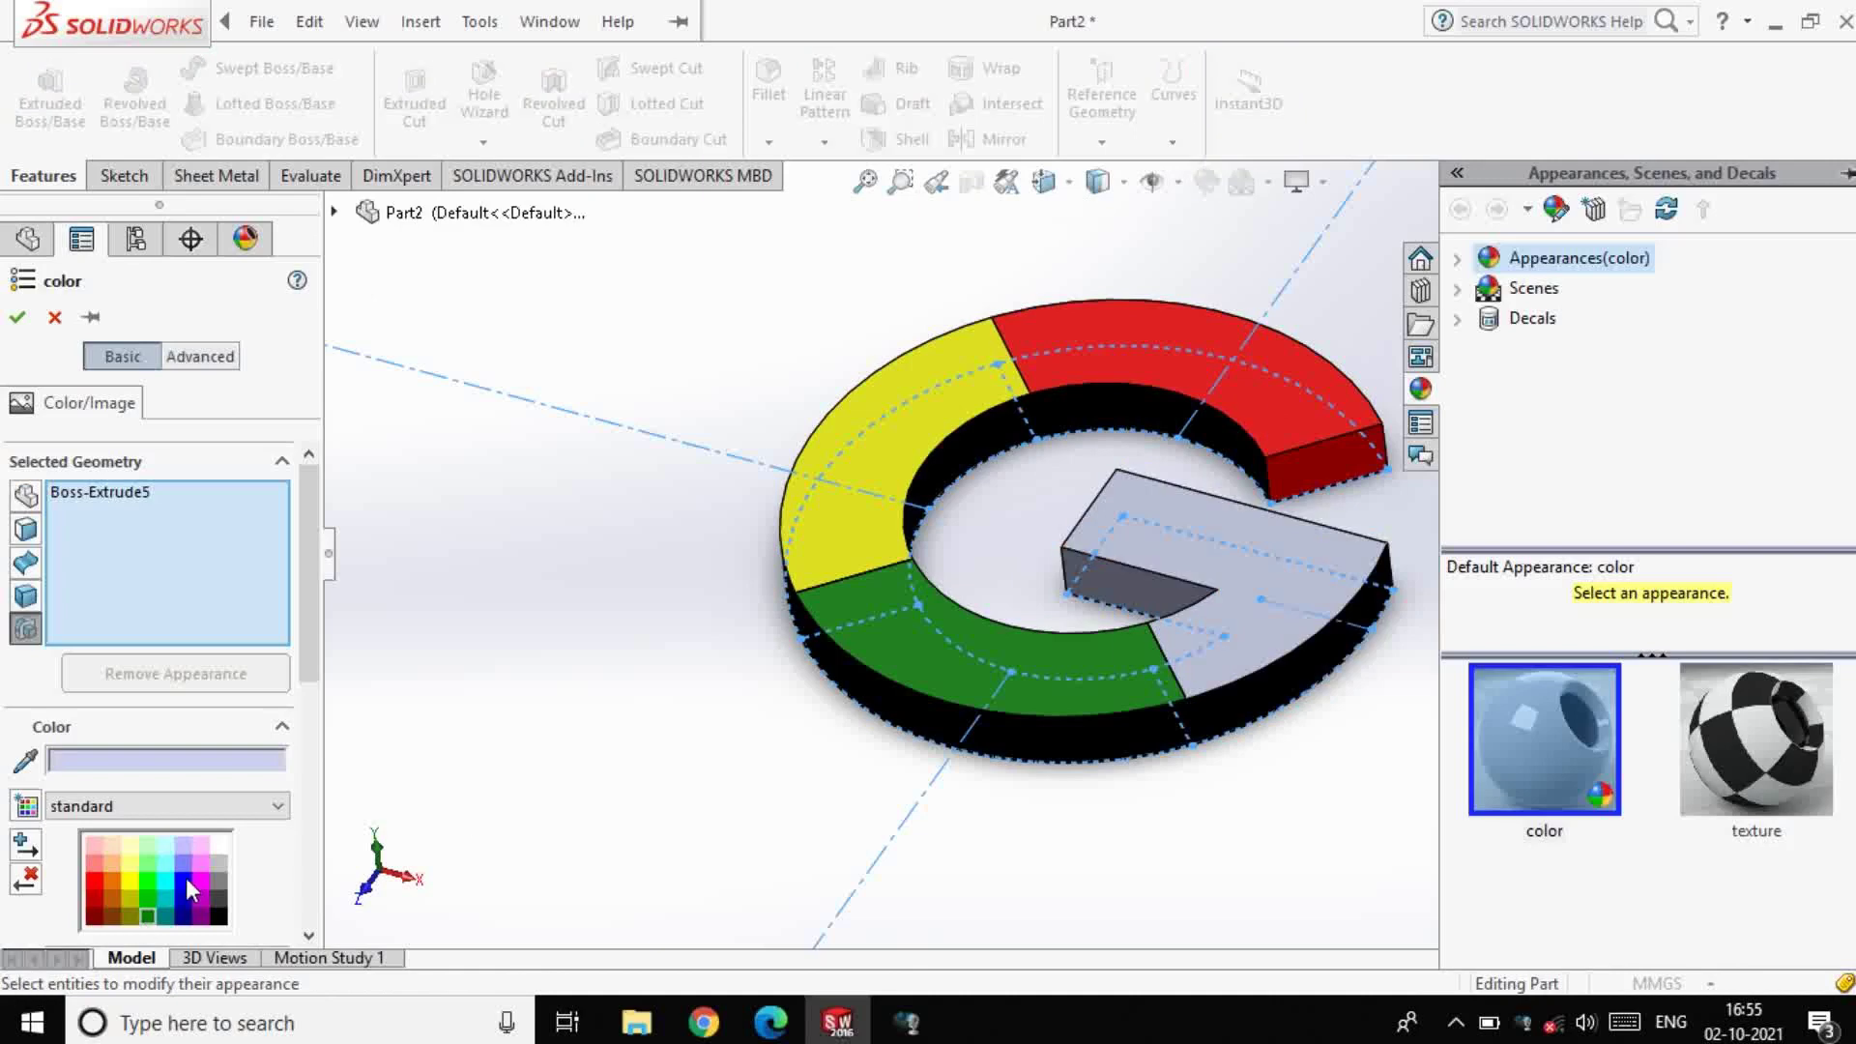
left_click(186, 878)
left_click(17, 317)
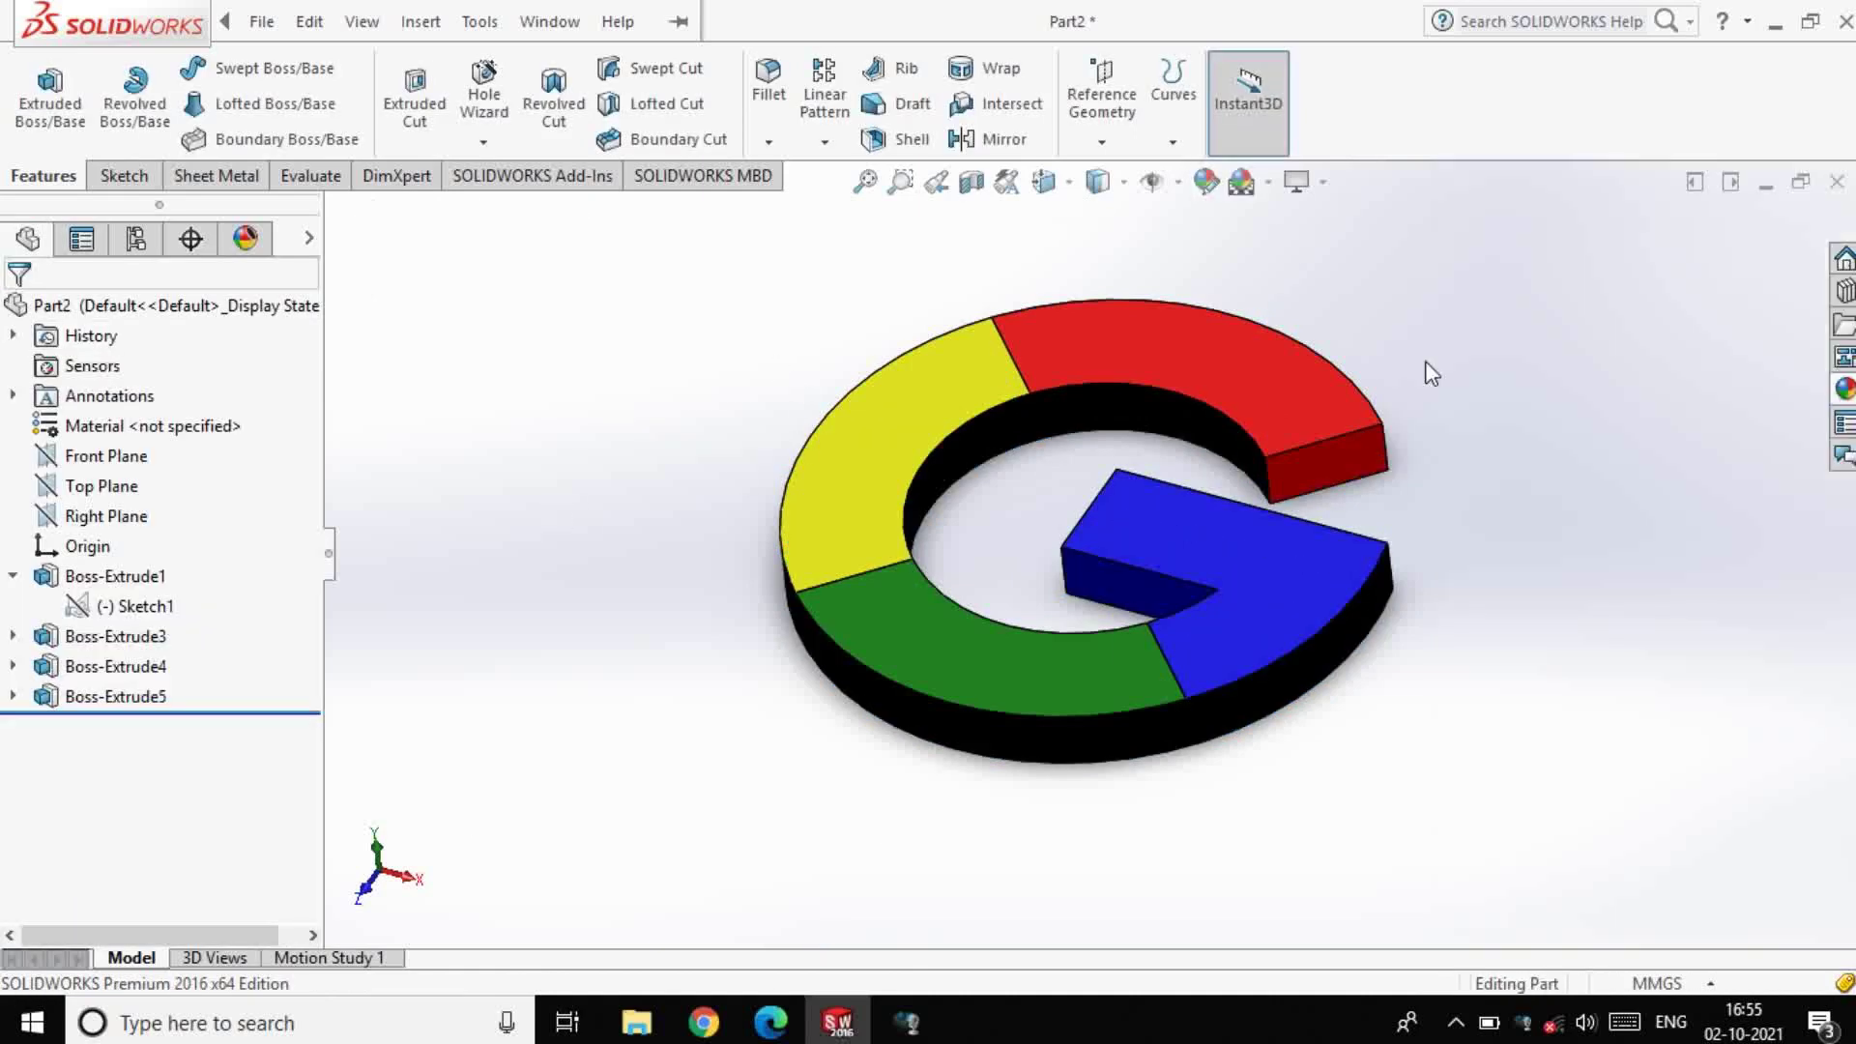
key("ctrl+1")
key("ctrl+7")
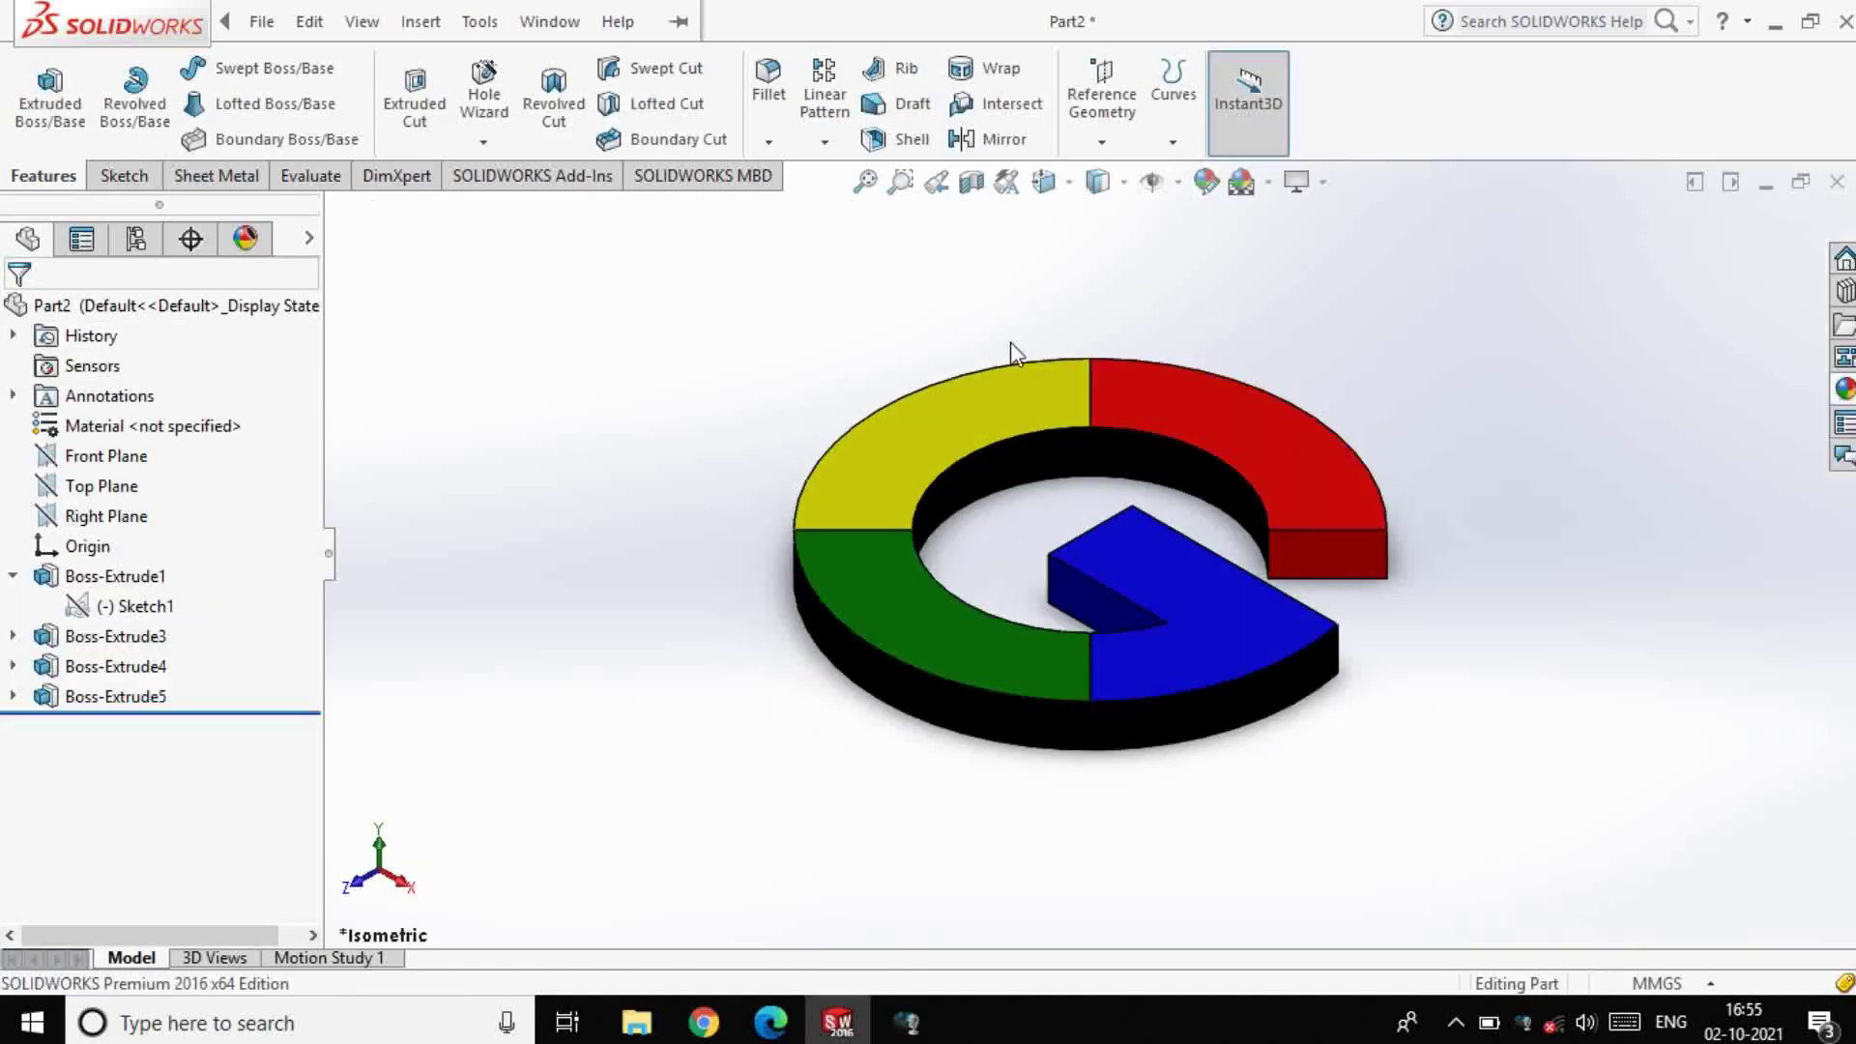
Start Sketch2 on the Top Plane, viewed isometrically with the feature tree shown
middle_click_drag(777, 321, 634, 406)
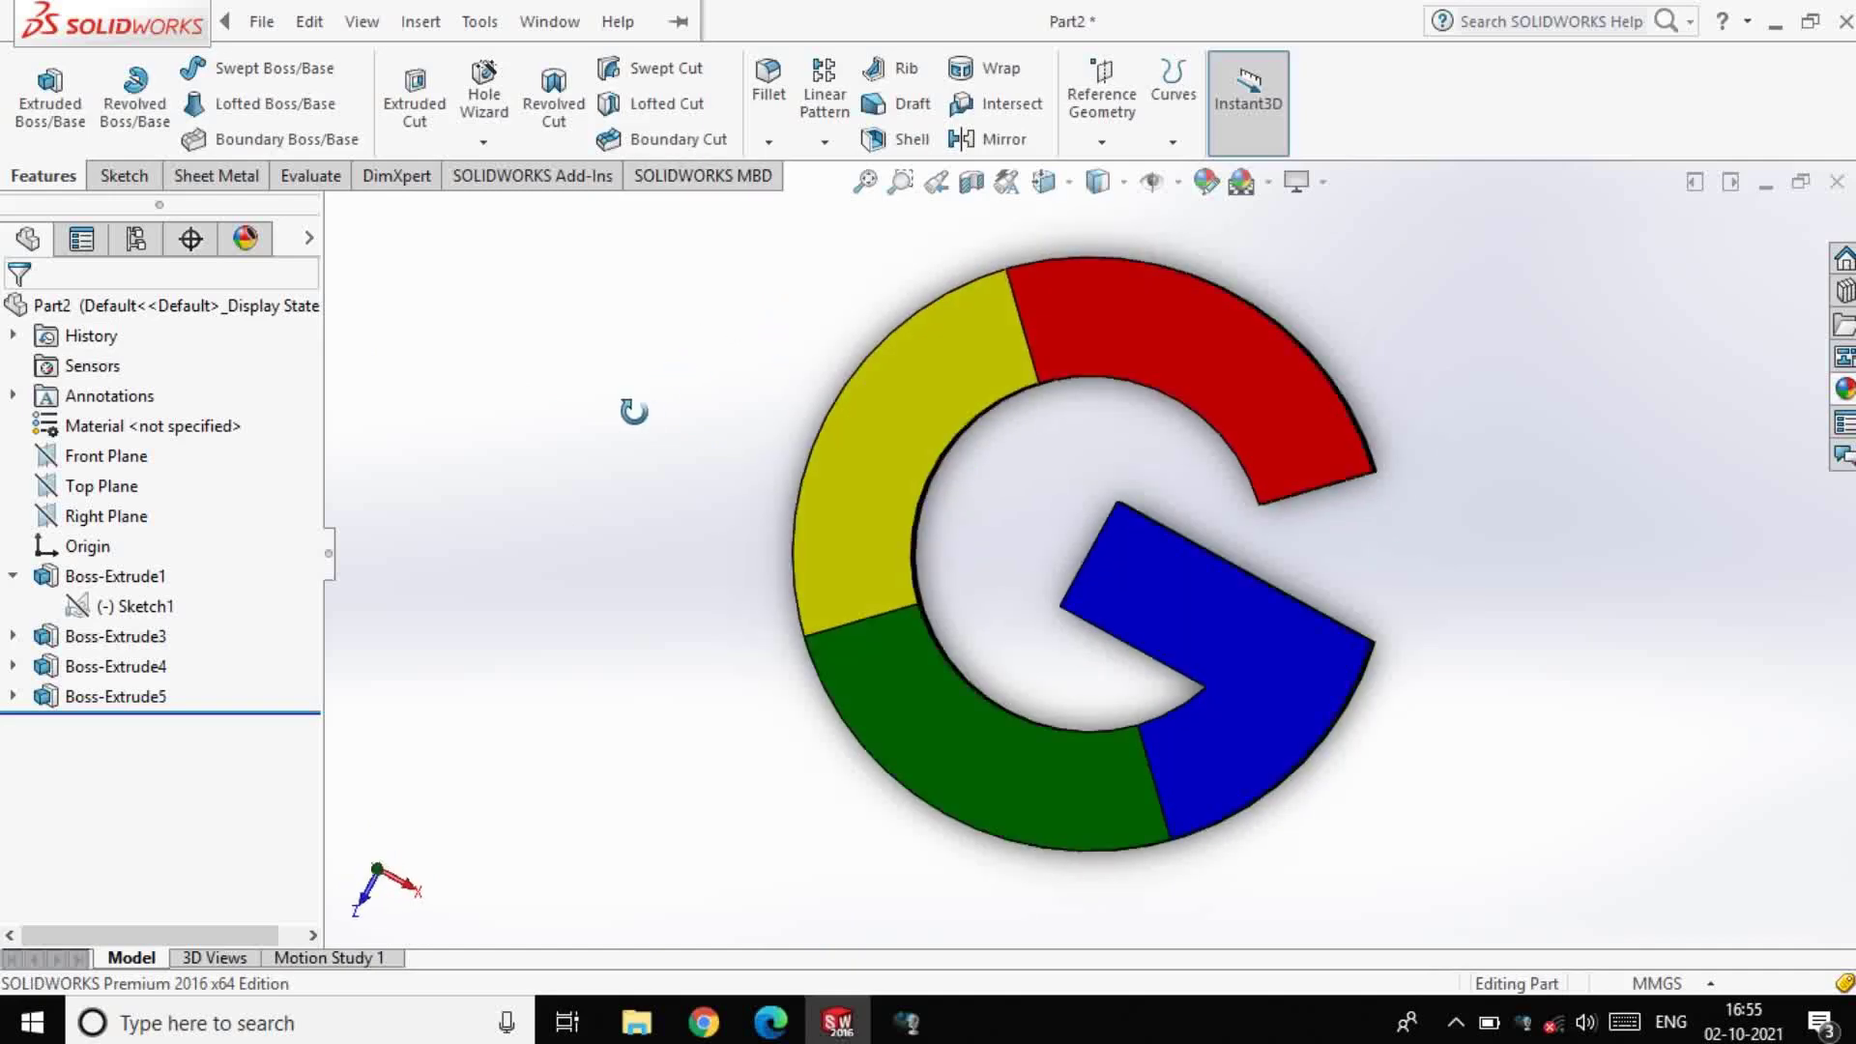
left_click(104, 486)
left_click(123, 455)
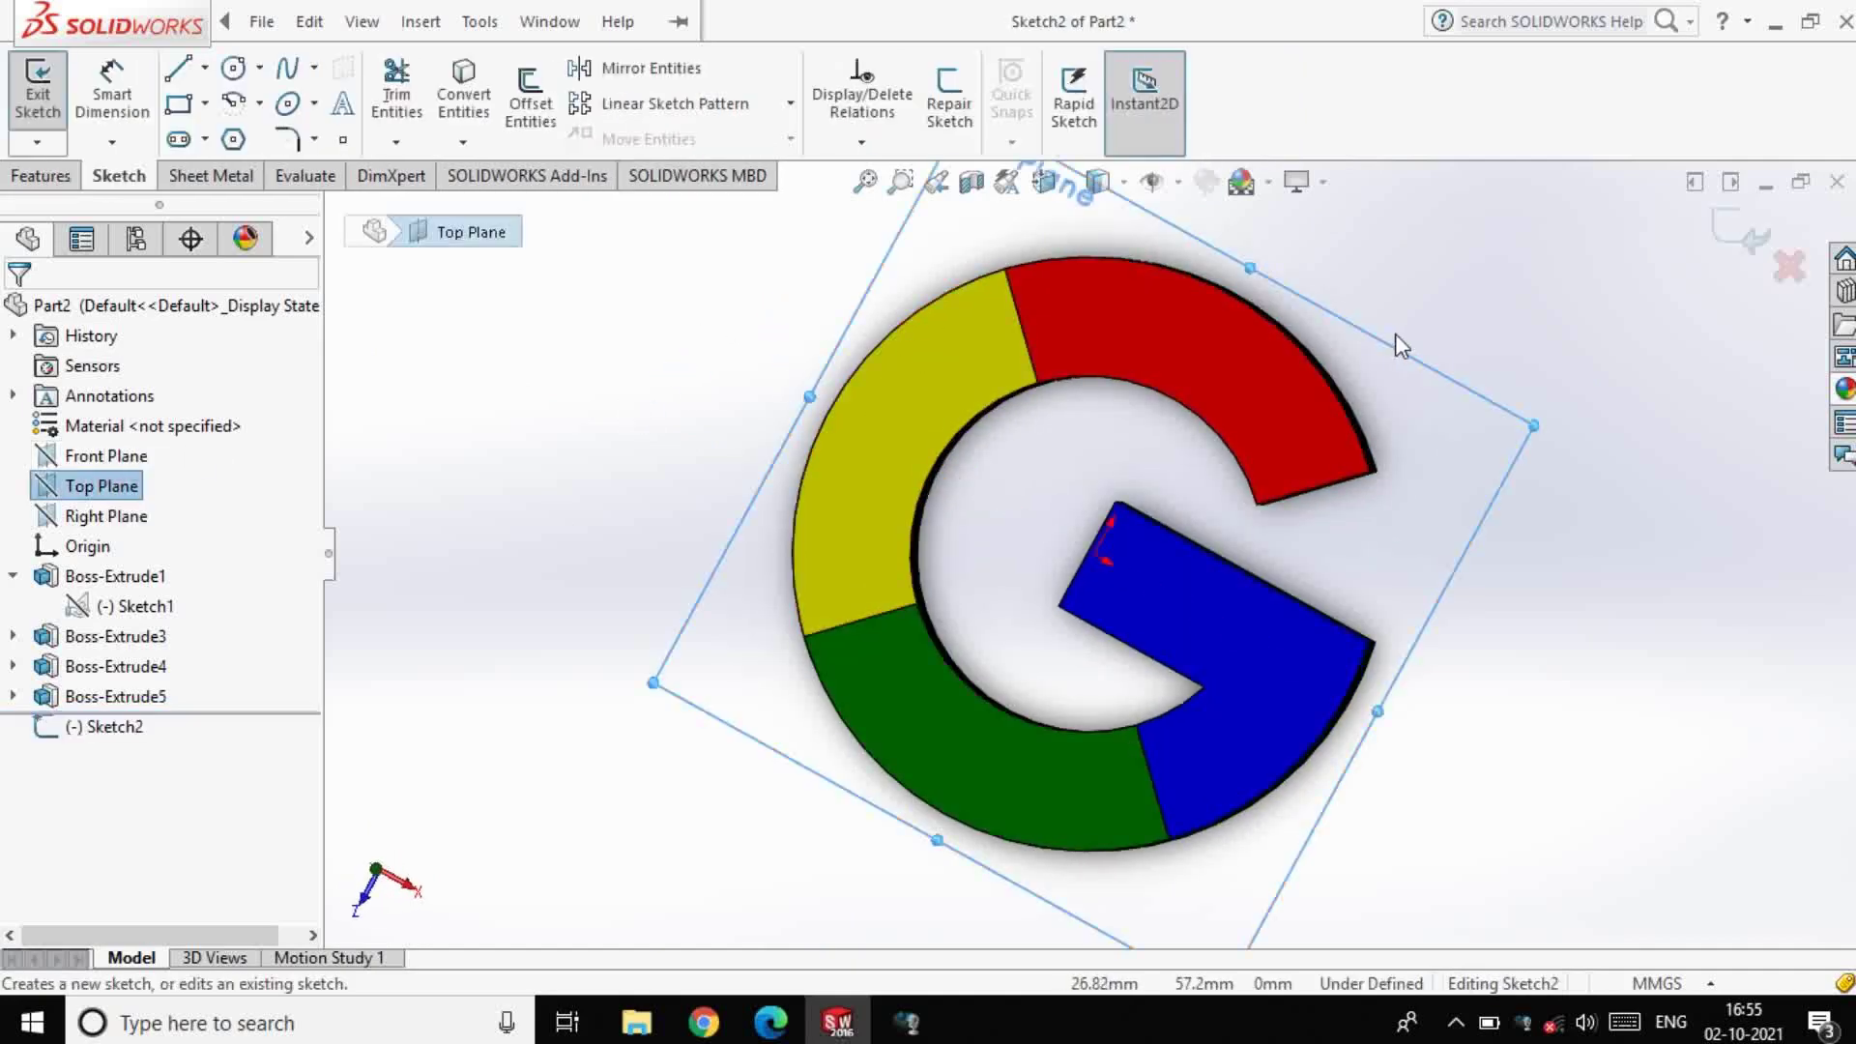
scroll(1421, 383, "up", 2)
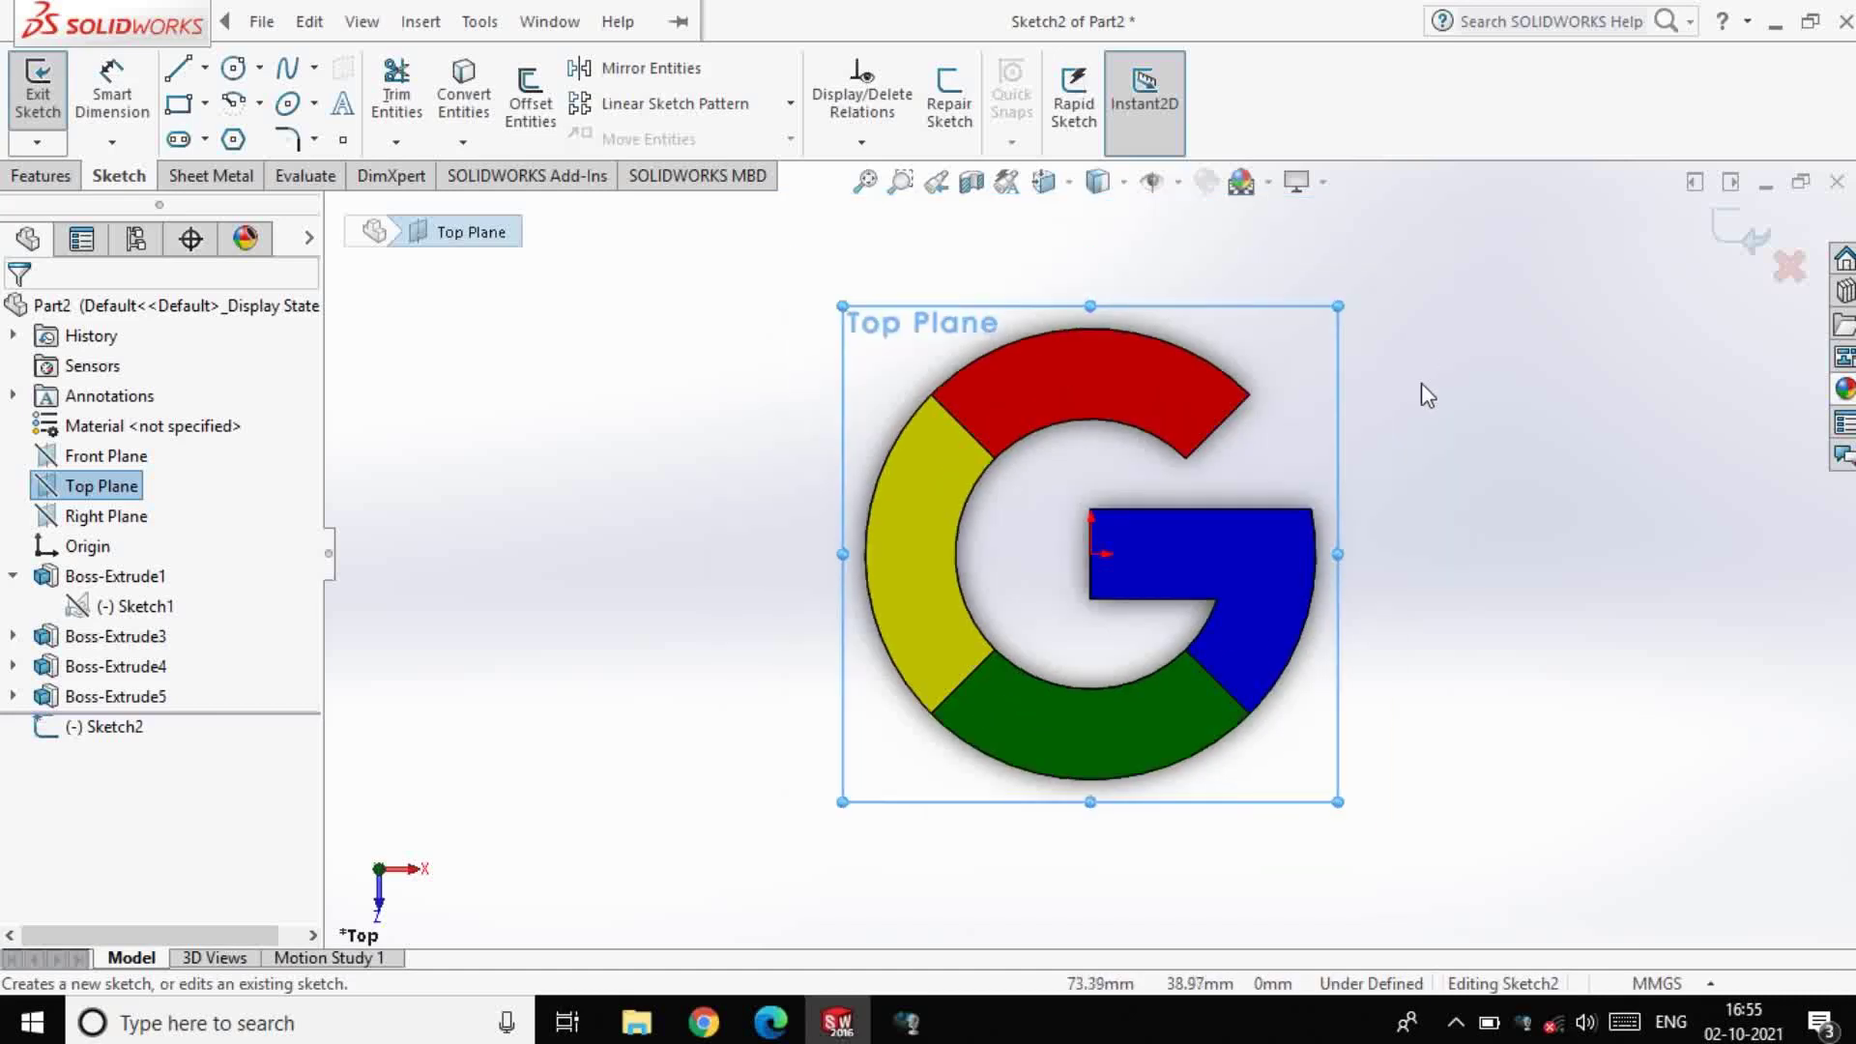
scroll(1189, 594, "down", 2)
scroll(1112, 619, "up", 1)
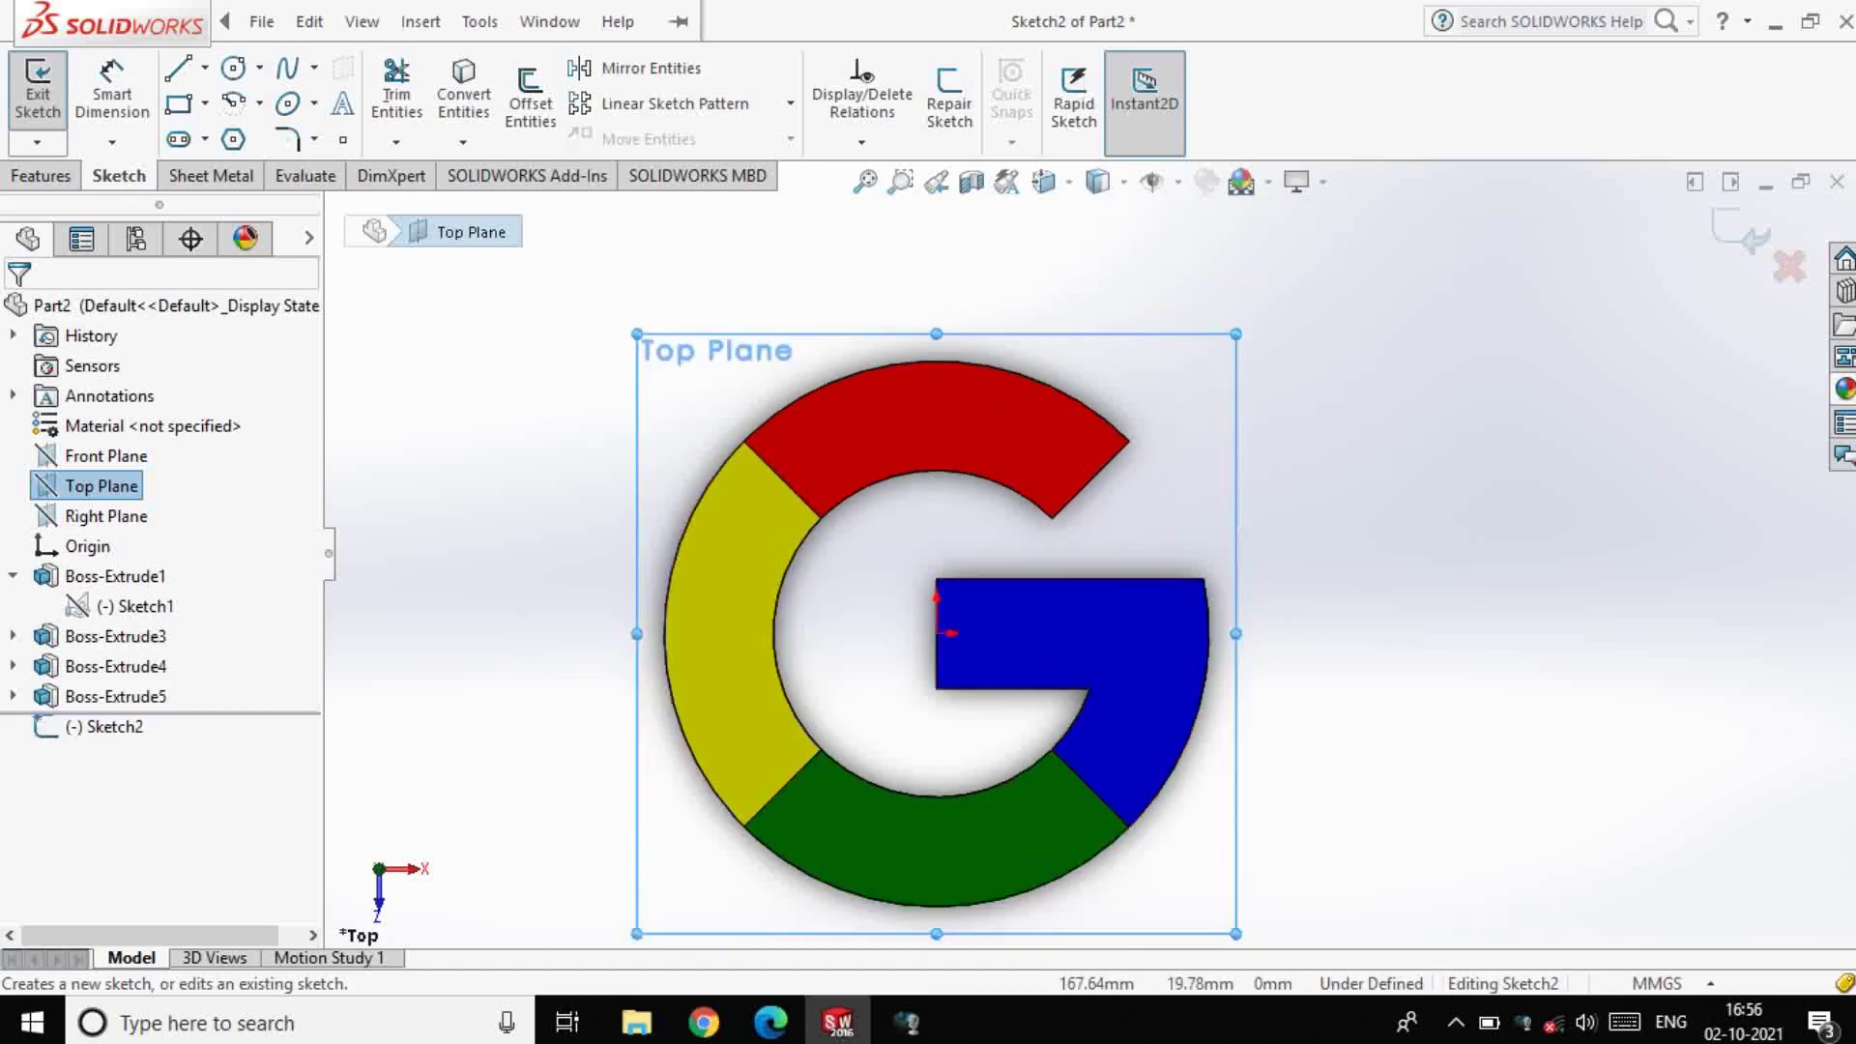
key("ctrl+7")
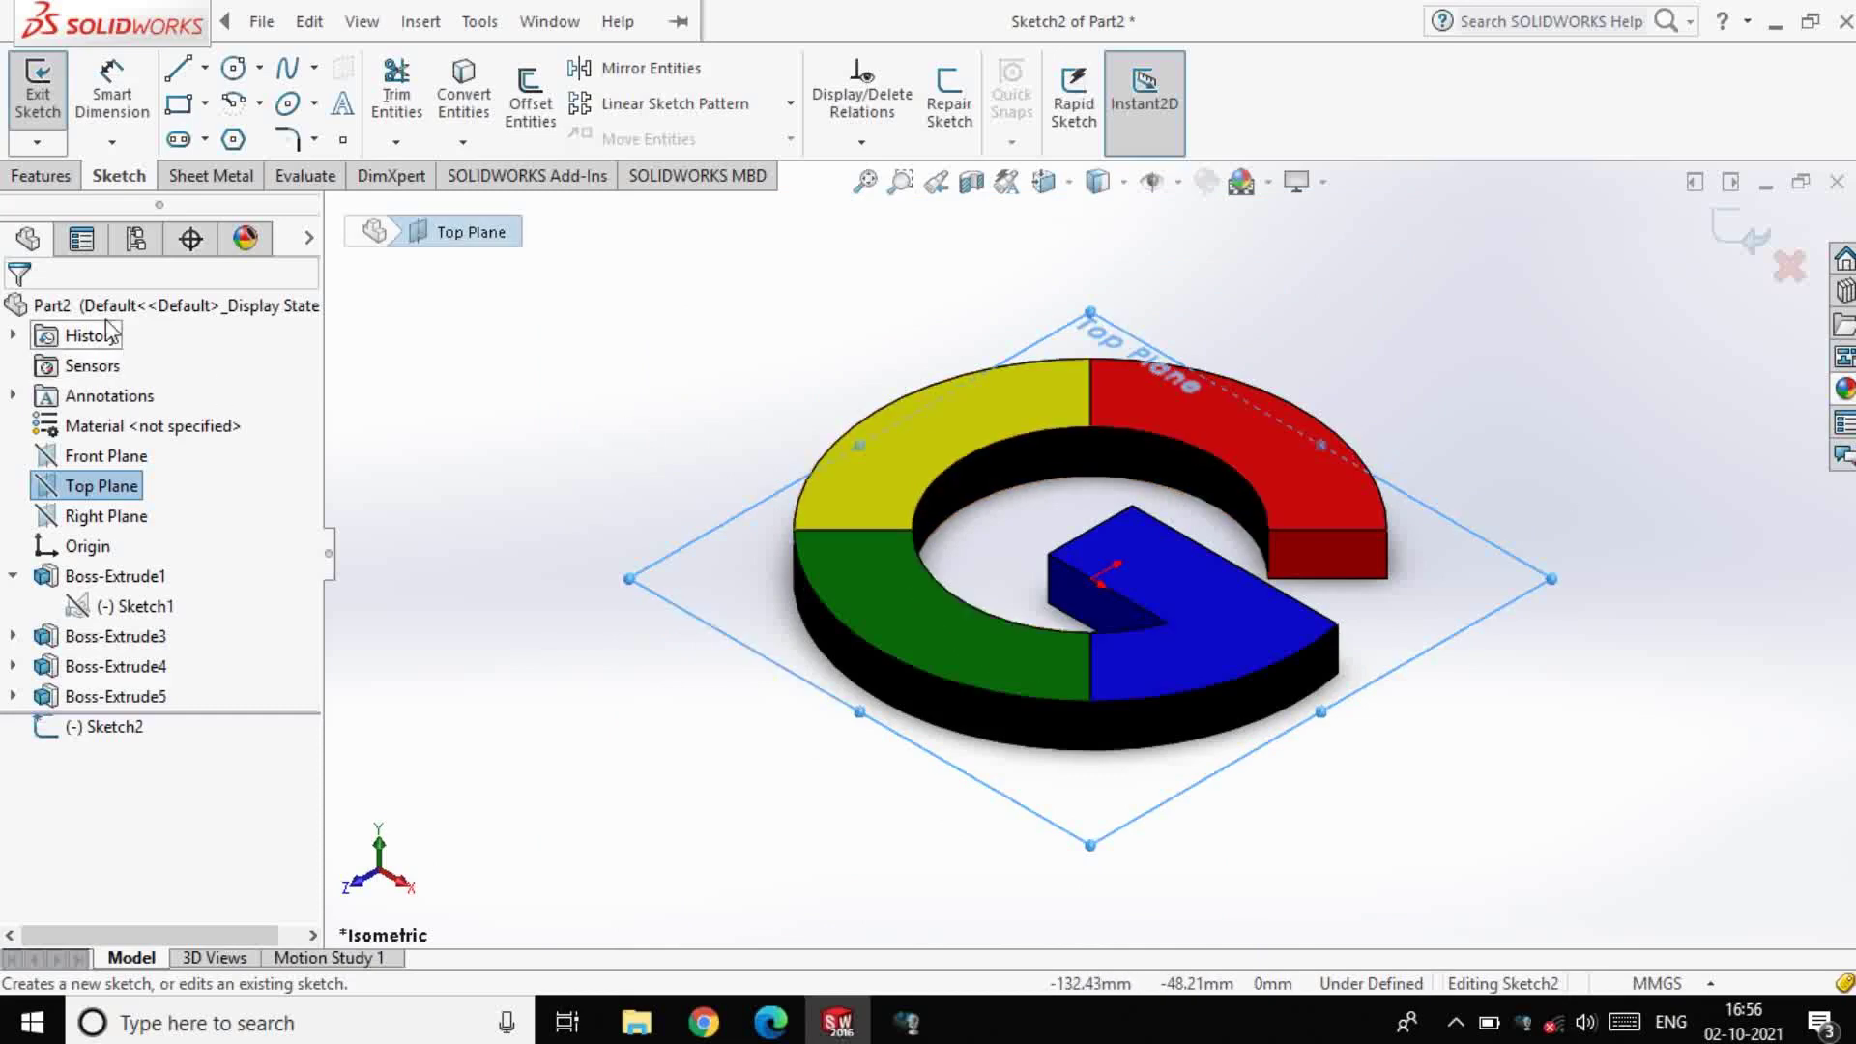
key("c")
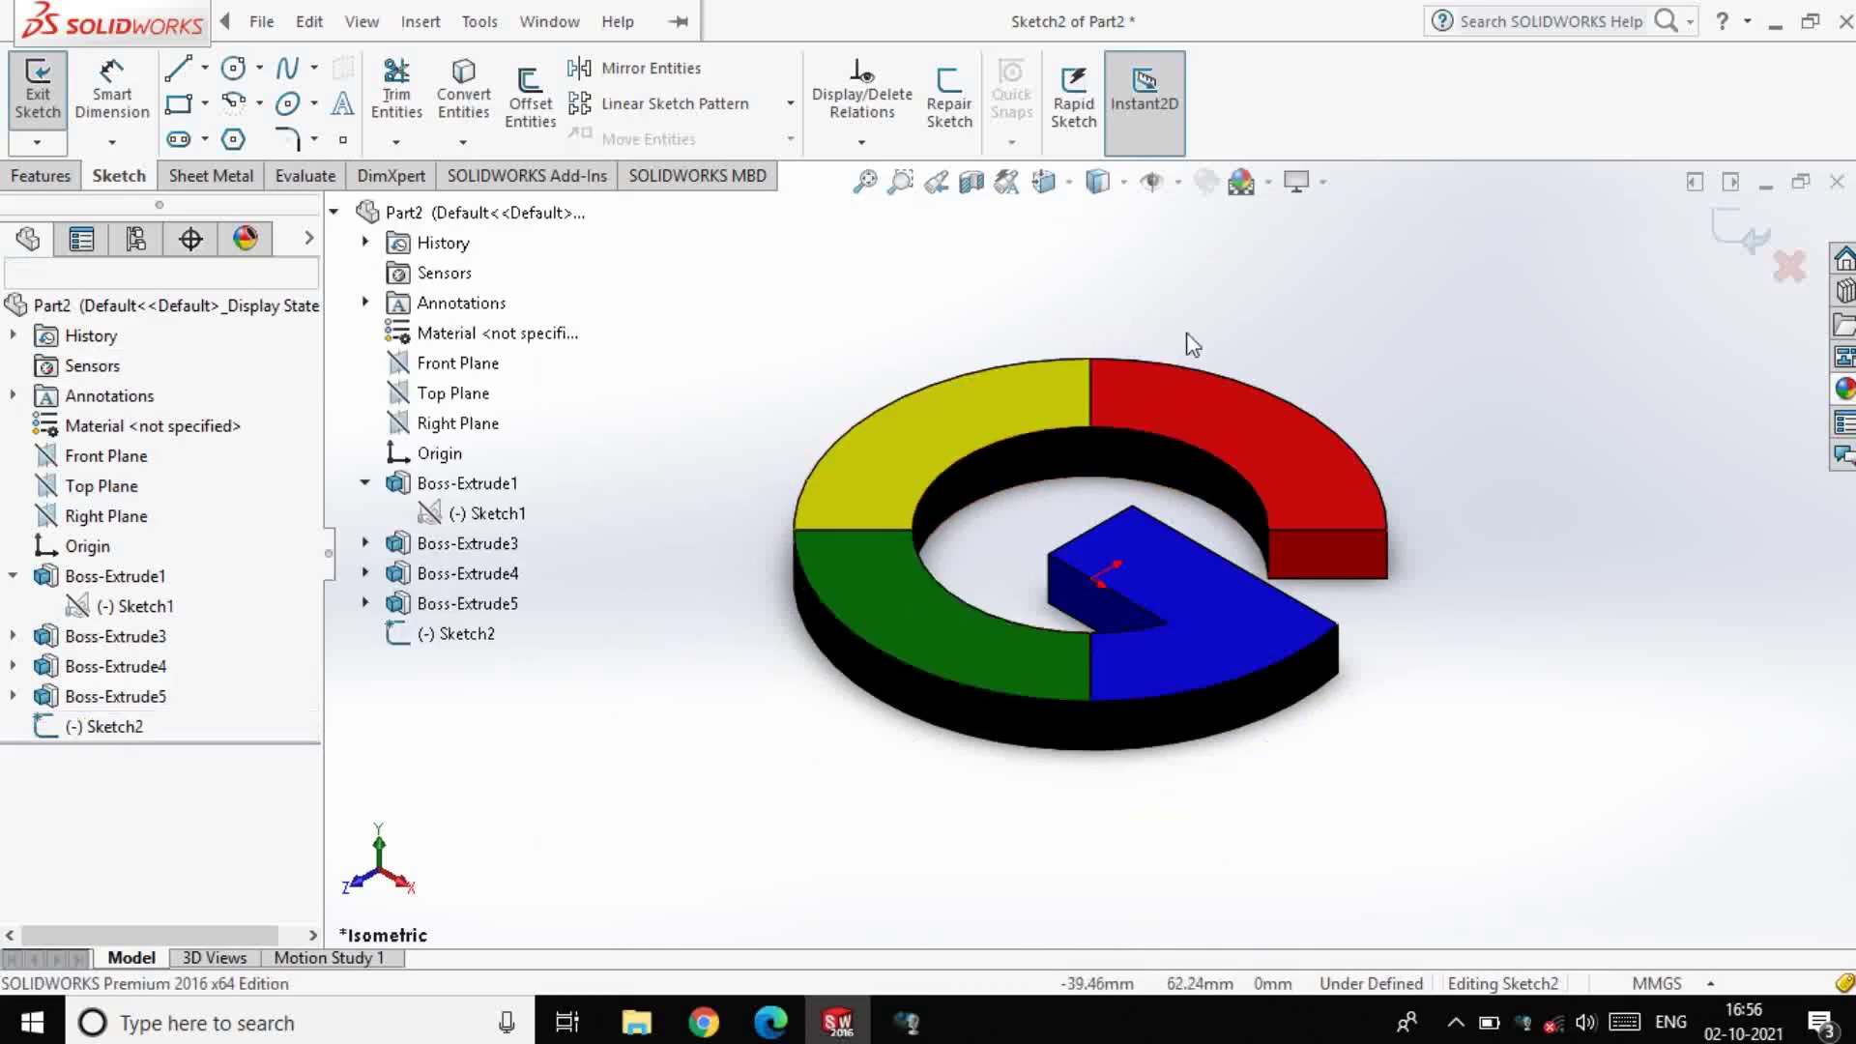